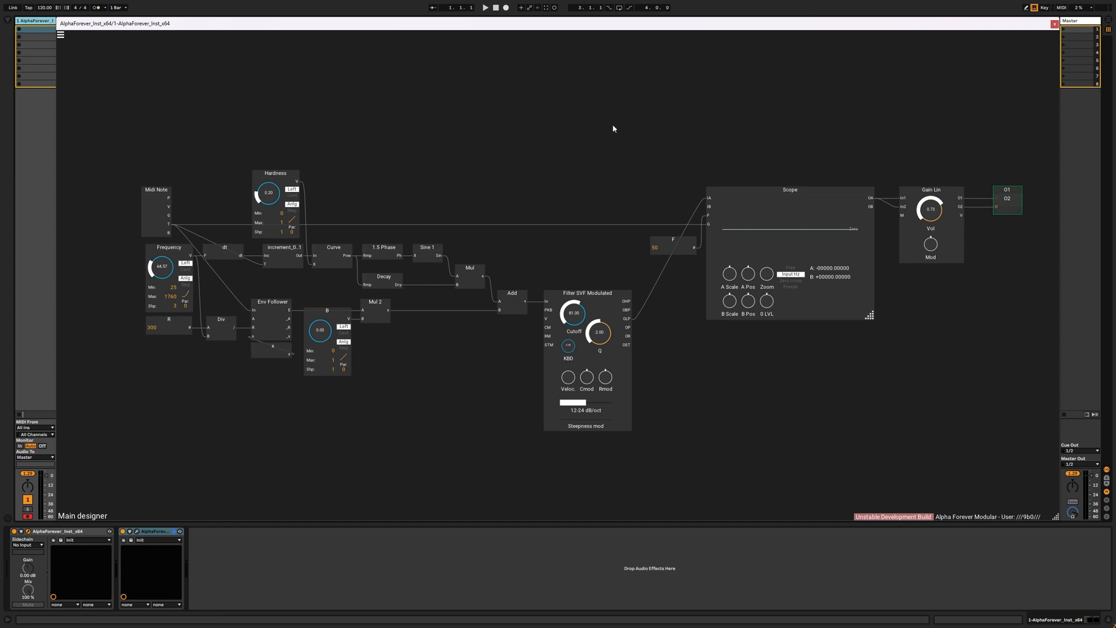
Step: Delete the separate module group and its note beside the multichannel inputs and outputs in the module library area
{"action": "scroll", "coordinate": [613, 120], "scroll_direction": "down", "scroll_amount": 8}
{"action": "left_click_drag", "start_coordinate": [613, 117], "coordinate": [620, 457]}
{"action": "left_click_drag", "start_coordinate": [620, 291], "coordinate": [620, 366]}
{"action": "scroll", "coordinate": [620, 366], "scroll_direction": "up", "scroll_amount": 3}
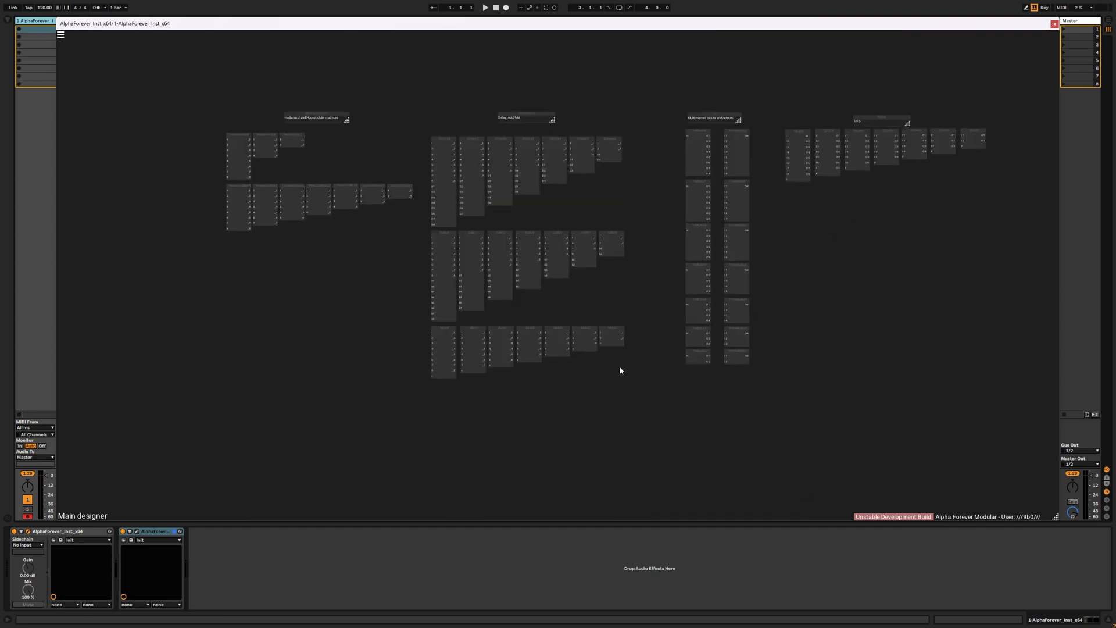
{"action": "scroll", "coordinate": [620, 370], "scroll_direction": "up", "scroll_amount": 2}
{"action": "left_click_drag", "start_coordinate": [836, 195], "coordinate": [1075, 65]}
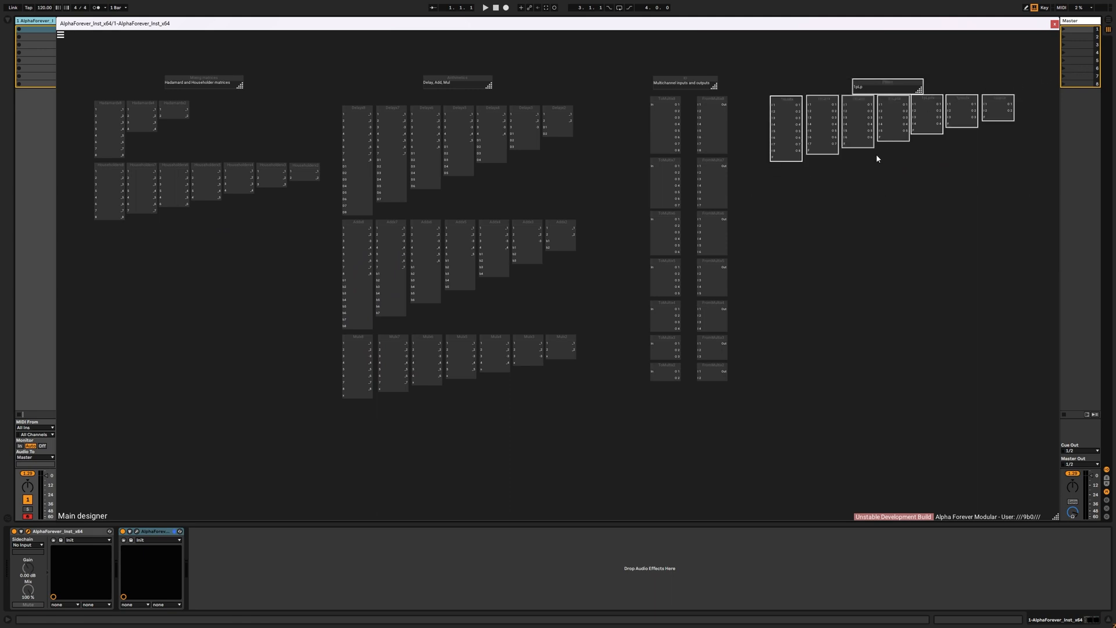
{"action": "key", "text": "Delete"}
{"action": "left_click_drag", "start_coordinate": [805, 197], "coordinate": [930, 215]}
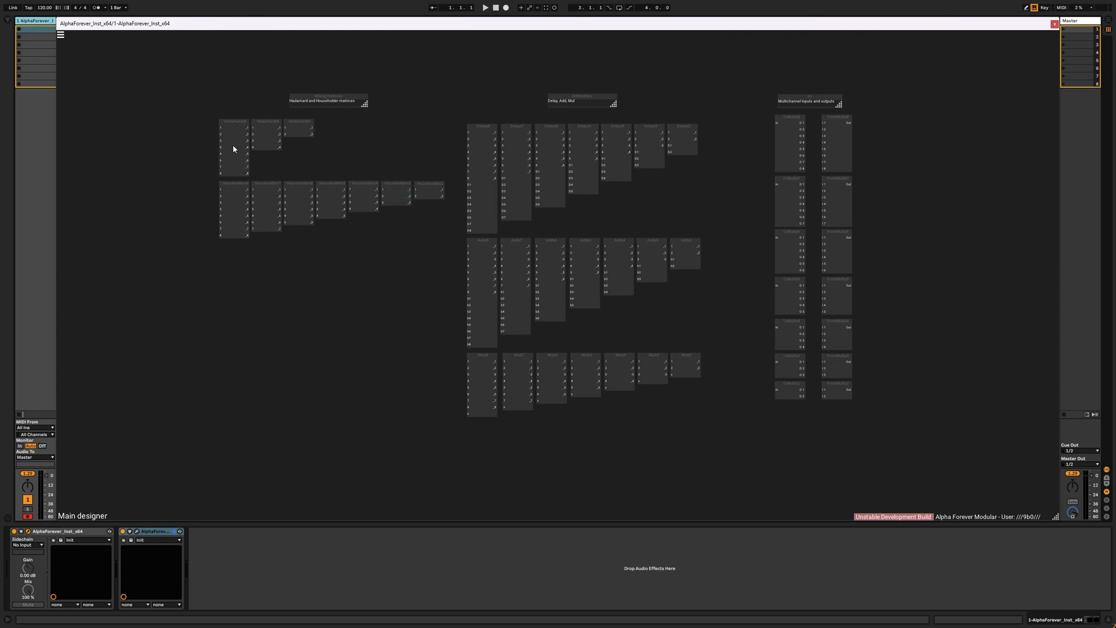
Step: Open the Delayx8 module, examine its inputs, delay-time inputs and parallel delays, and return to the main designer
{"action": "scroll", "coordinate": [168, 151], "scroll_direction": "up", "scroll_amount": 2}
{"action": "scroll", "coordinate": [577, 103], "scroll_direction": "up", "scroll_amount": 6}
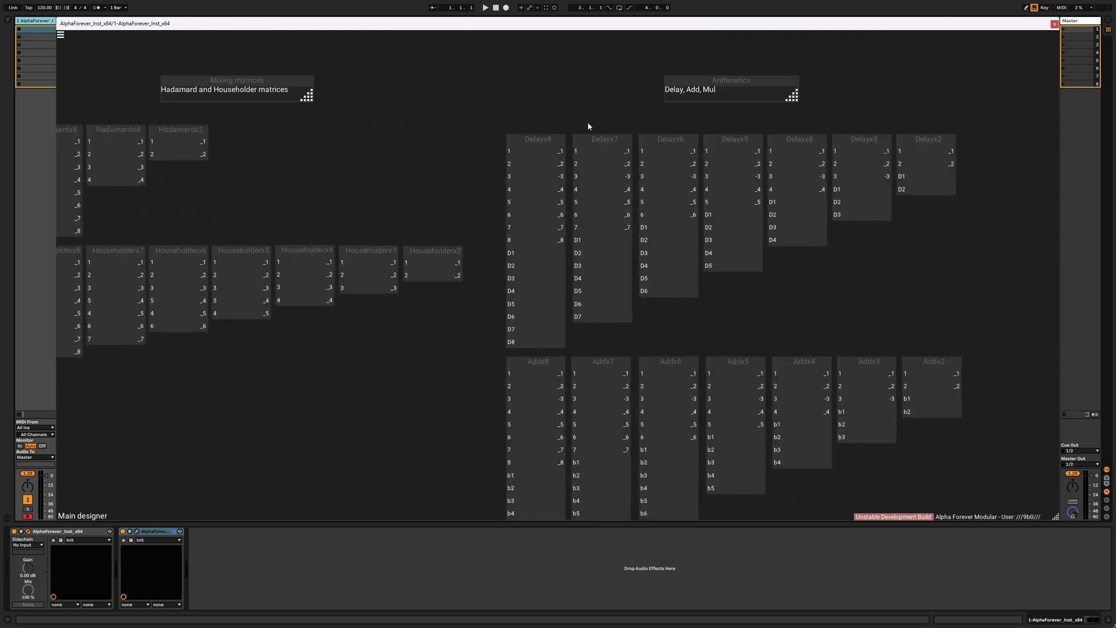
{"action": "left_click", "coordinate": [458, 172]}
{"action": "double_click", "coordinate": [458, 172]}
{"action": "scroll", "coordinate": [647, 261], "scroll_direction": "up", "scroll_amount": 5}
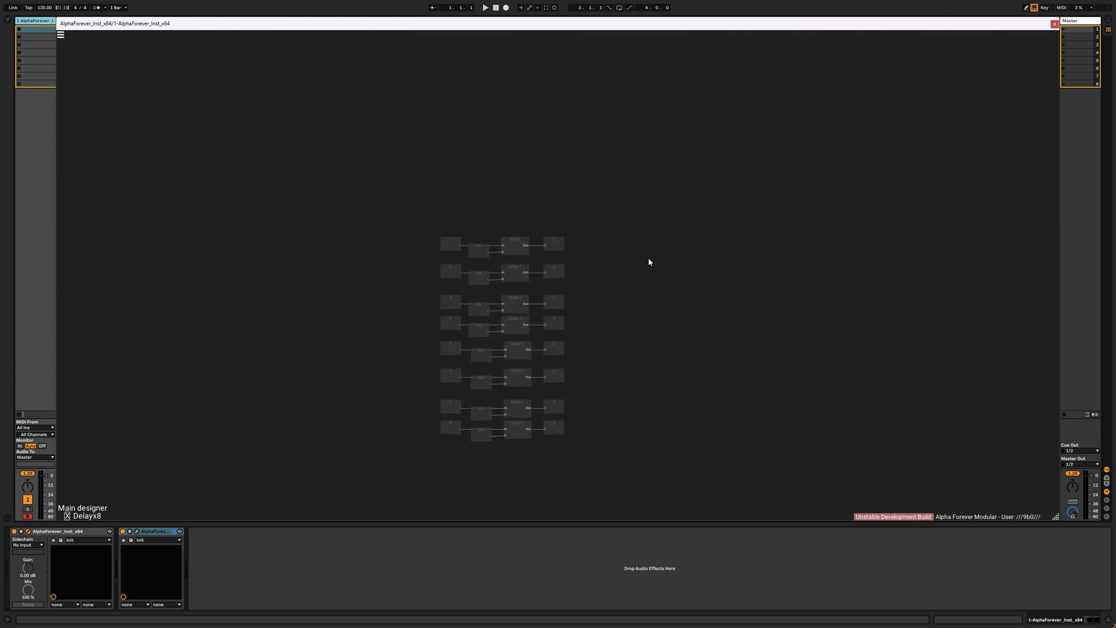
{"action": "left_click_drag", "start_coordinate": [533, 494], "coordinate": [539, 369]}
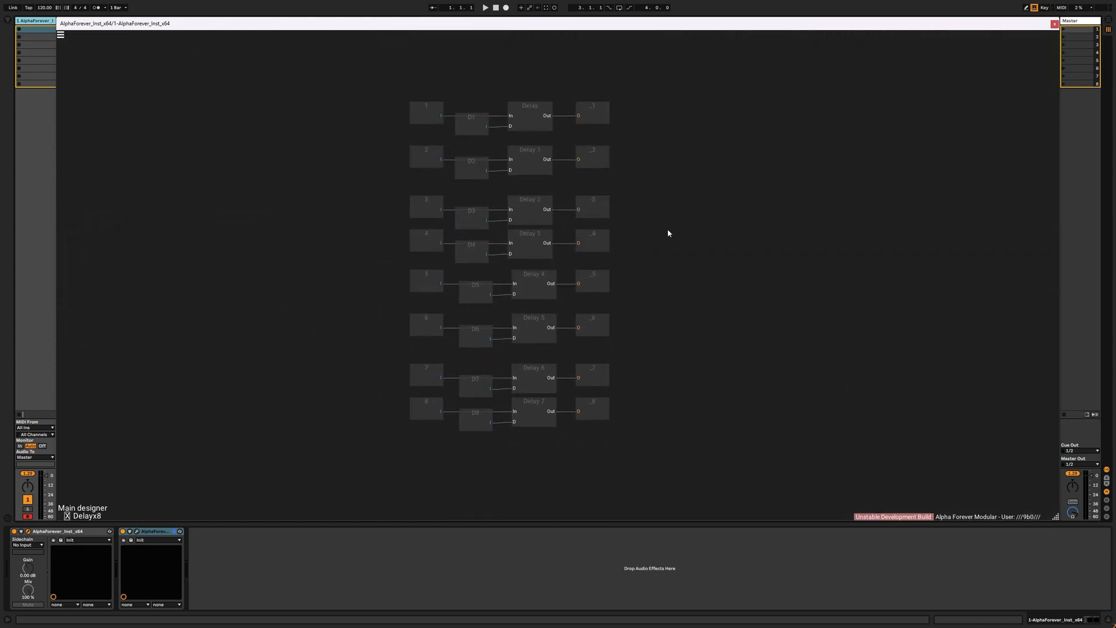
{"action": "left_click_drag", "start_coordinate": [442, 93], "coordinate": [538, 514]}
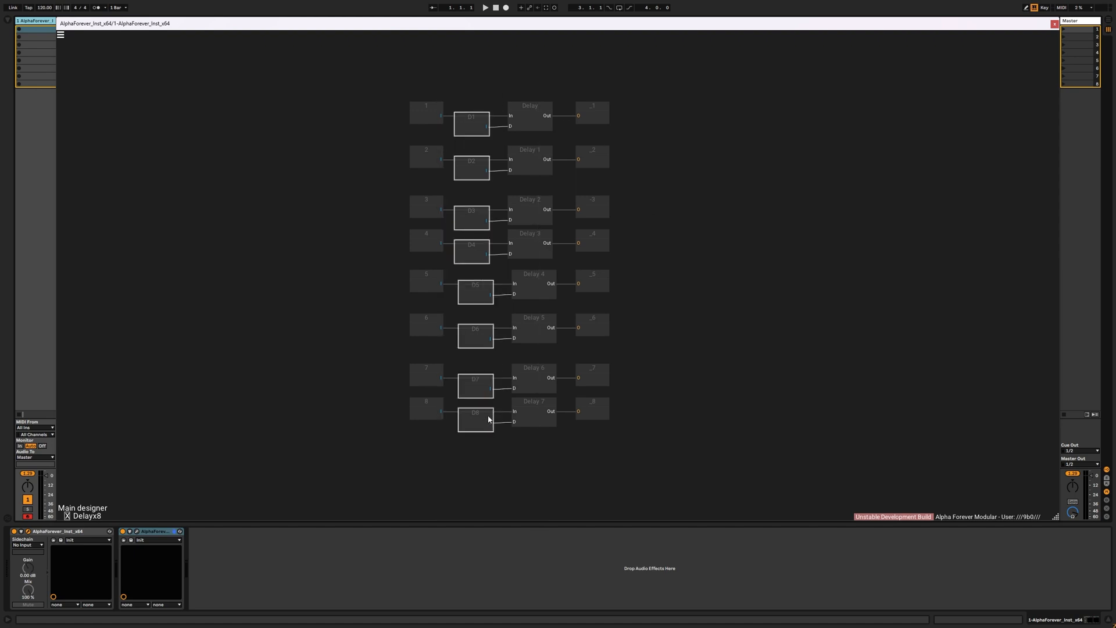
{"action": "left_click_drag", "start_coordinate": [379, 77], "coordinate": [493, 460]}
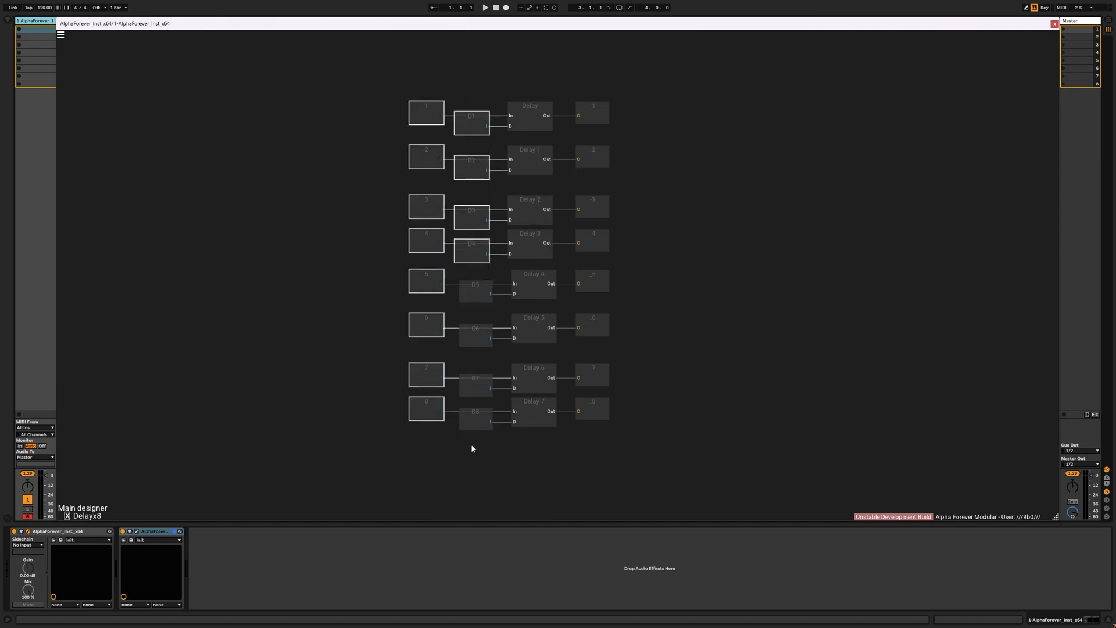
{"action": "double_click", "coordinate": [652, 354]}
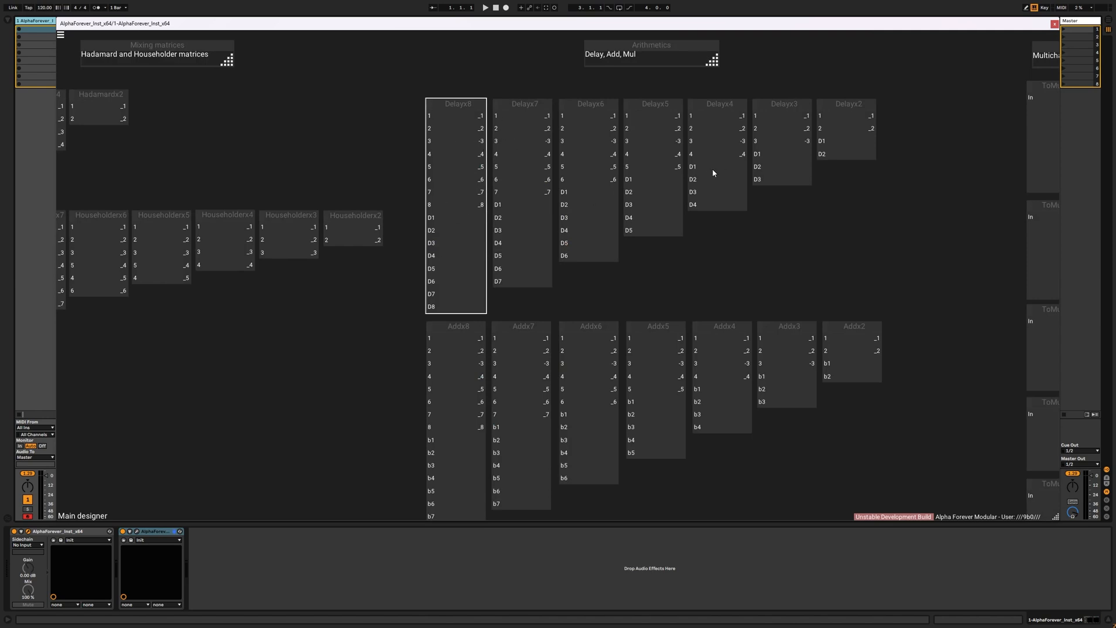
Step: Open the Addx6 module, examine its second set of inputs and parallel adders, and return to the main designer
{"action": "scroll", "coordinate": [846, 198], "scroll_direction": "down", "scroll_amount": 2}
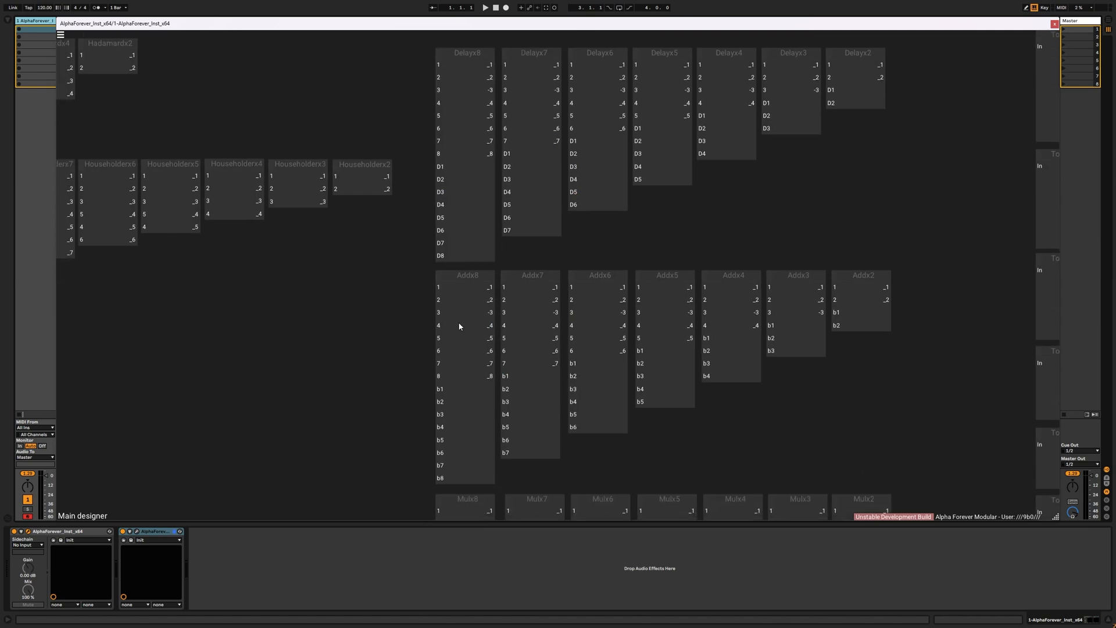
{"action": "scroll", "coordinate": [498, 289], "scroll_direction": "down", "scroll_amount": 2}
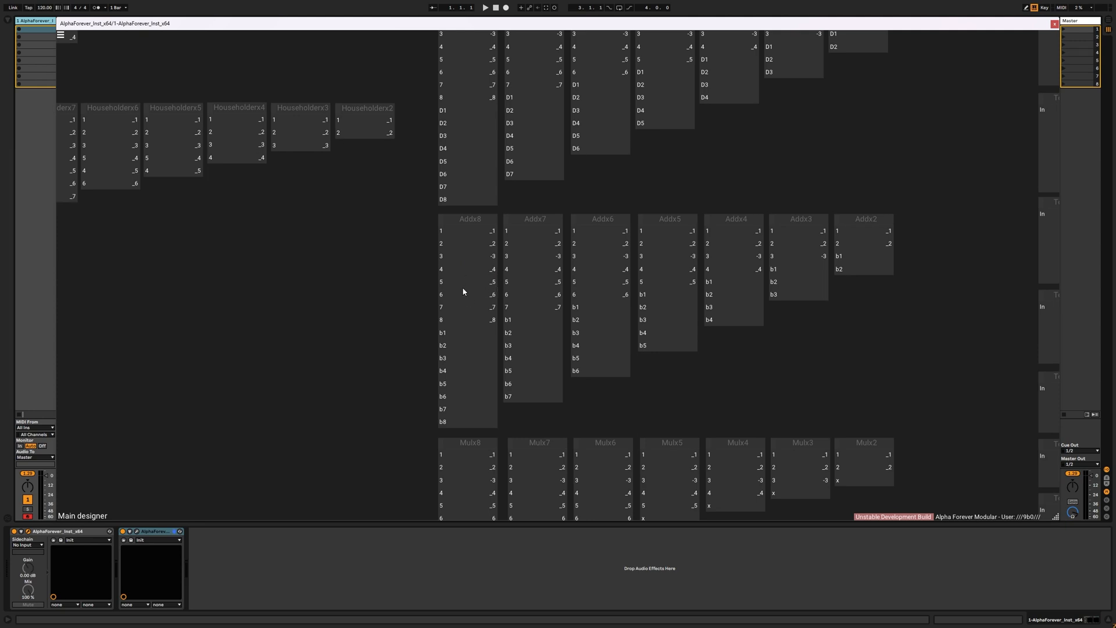
{"action": "double_click", "coordinate": [605, 269]}
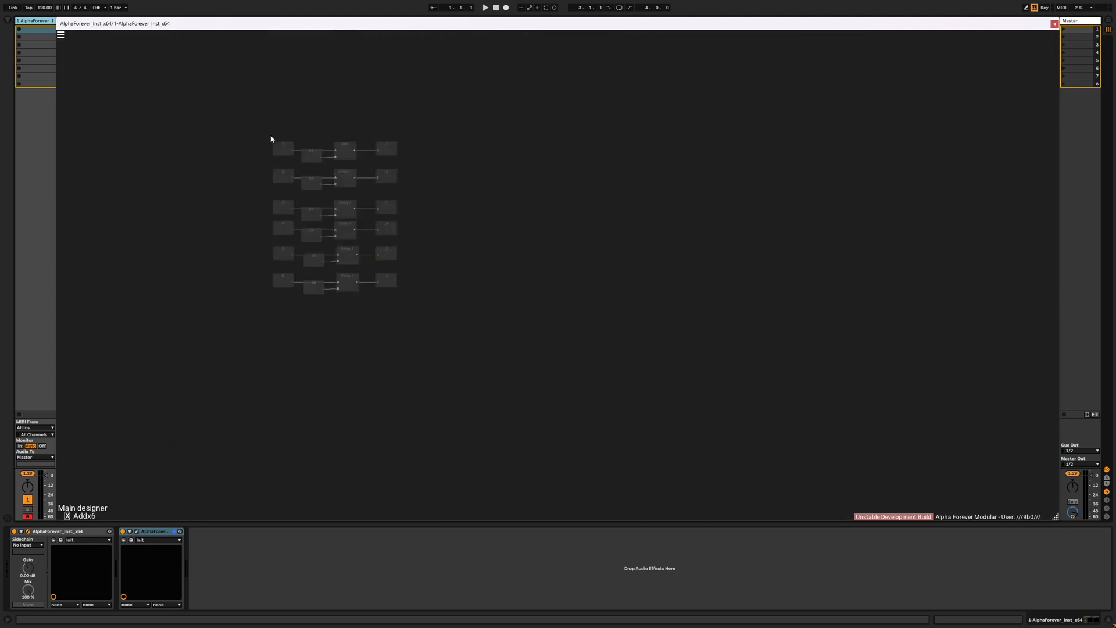
{"action": "left_click_drag", "start_coordinate": [356, 408], "coordinate": [414, 449]}
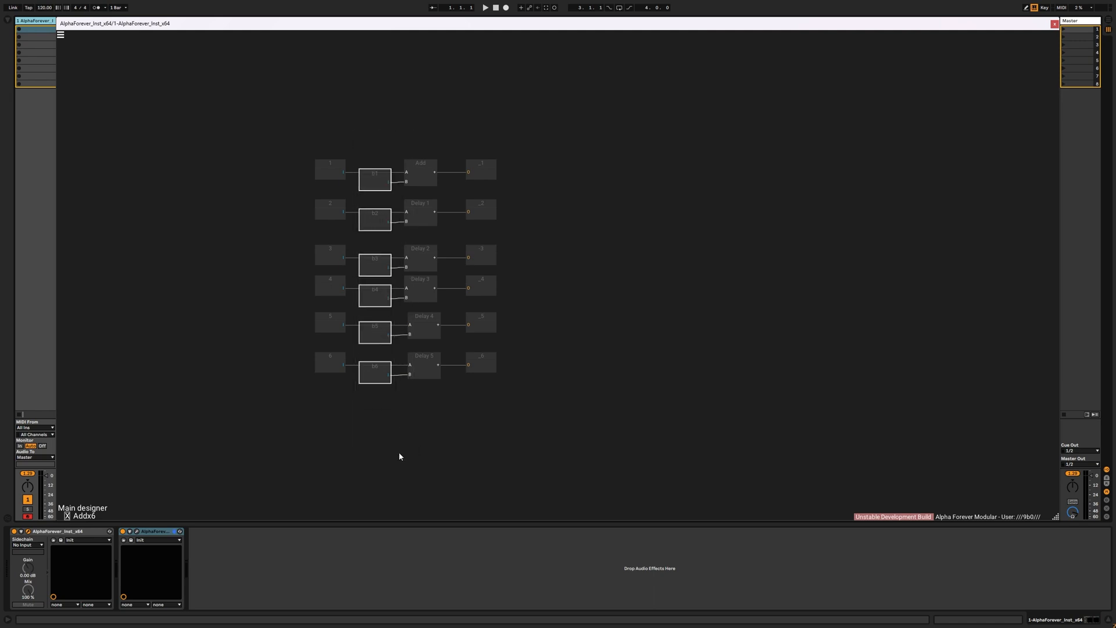
{"action": "left_click", "coordinate": [416, 407]}
{"action": "left_click_drag", "start_coordinate": [596, 213], "coordinate": [744, 223]}
{"action": "double_click", "coordinate": [734, 221]}
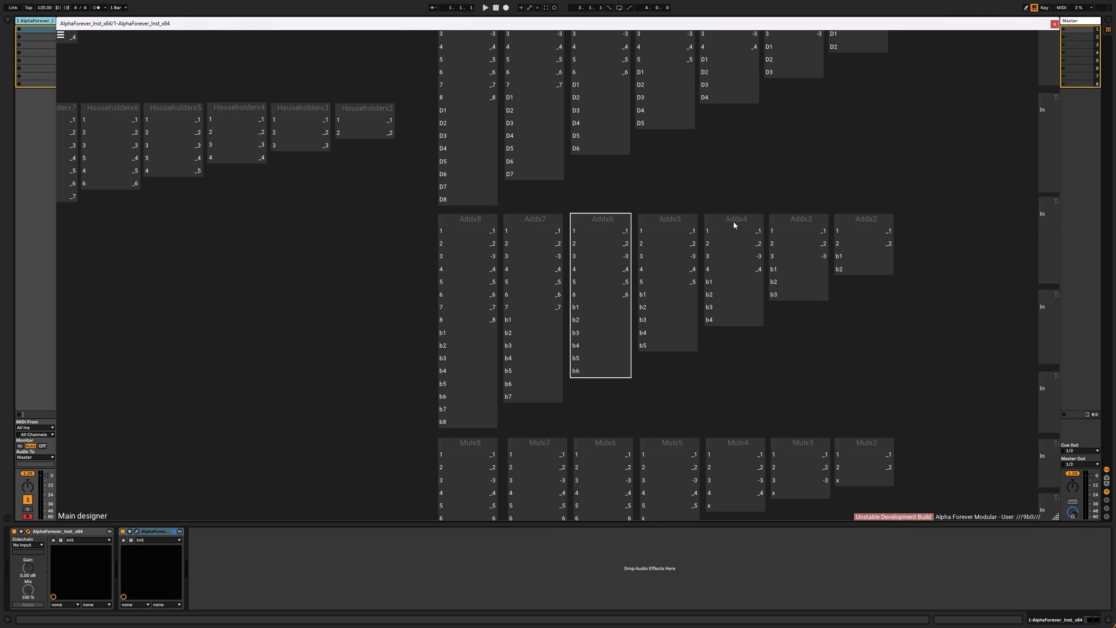
Step: Copy the Delayx4, Addx4 and Mulx4 modules from the library area and paste them above the synth patch
{"action": "left_click", "coordinate": [890, 358]}
{"action": "scroll", "coordinate": [890, 359], "scroll_direction": "down", "scroll_amount": 3}
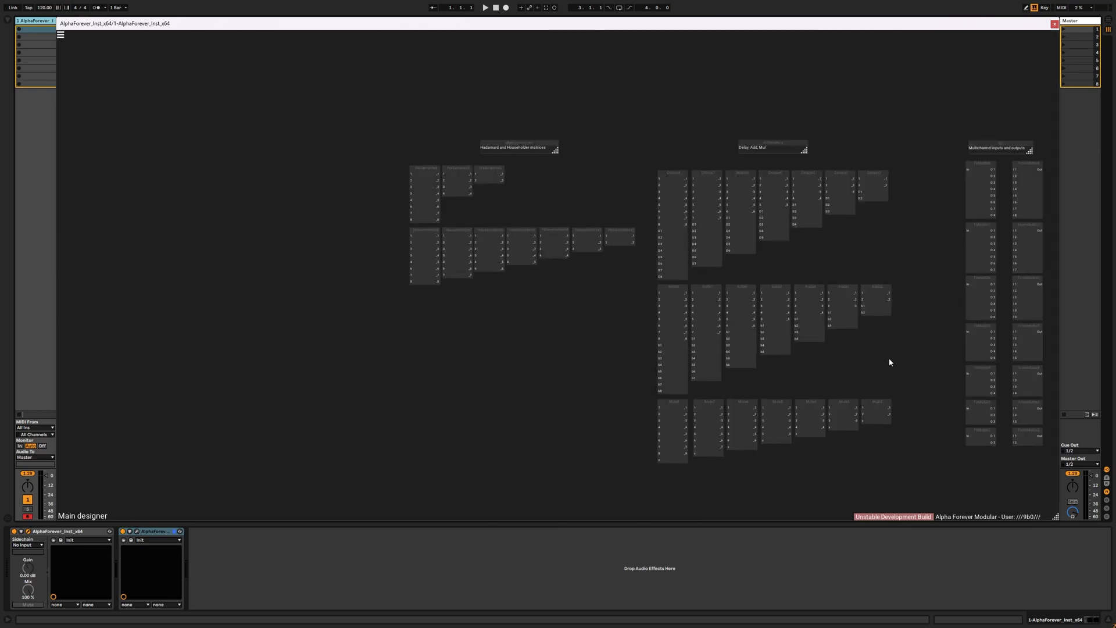
{"action": "left_click_drag", "start_coordinate": [894, 346], "coordinate": [752, 318]}
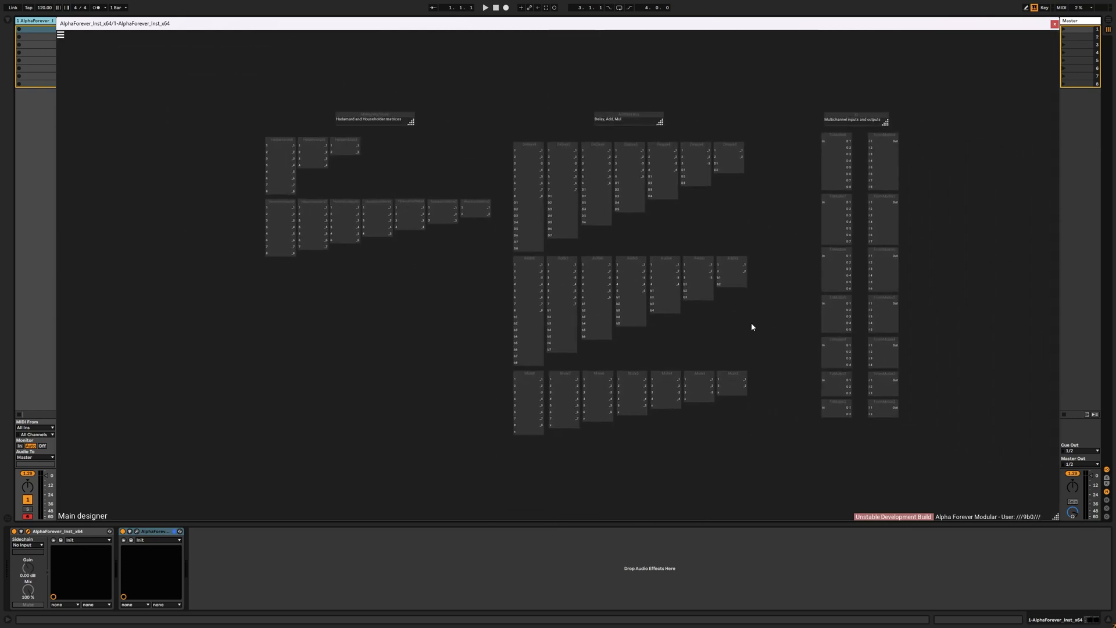
{"action": "scroll", "coordinate": [631, 165], "scroll_direction": "up", "scroll_amount": 3}
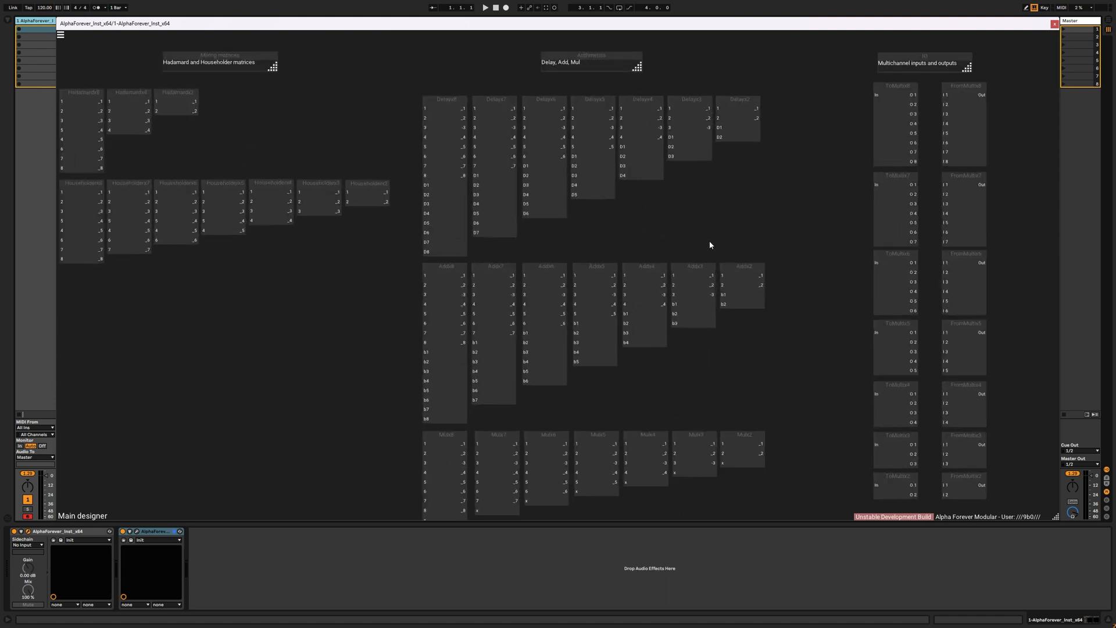
{"action": "left_click", "coordinate": [637, 137]}
{"action": "left_click", "coordinate": [636, 308]}
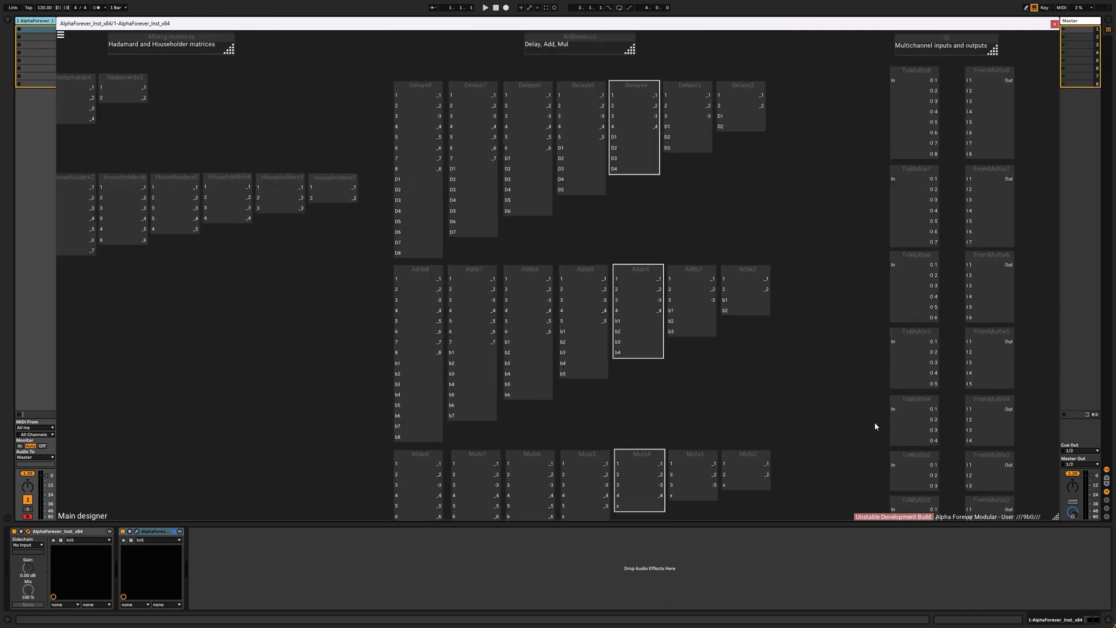
{"action": "left_click_drag", "start_coordinate": [818, 425], "coordinate": [789, 72]}
{"action": "scroll", "coordinate": [646, 294], "scroll_direction": "down", "scroll_amount": 3}
{"action": "left_click_drag", "start_coordinate": [631, 457], "coordinate": [602, 184]}
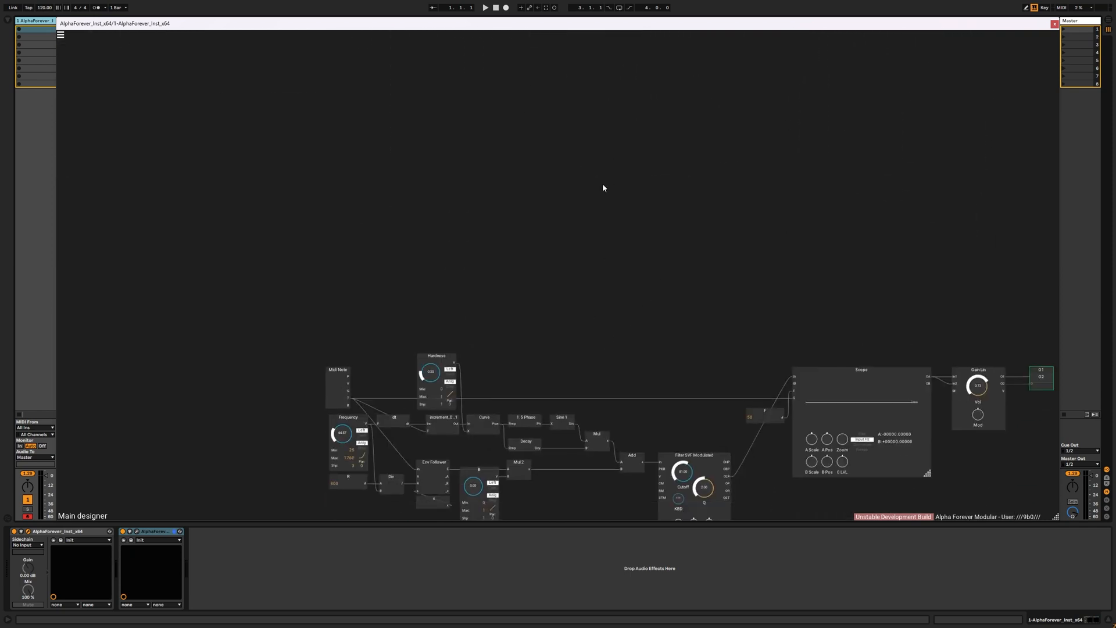
{"action": "key", "text": "ctrl+v"}
Step: Arrange the pasted multiply and delay modules in a row beside the pasted Addx module
{"action": "left_click_drag", "start_coordinate": [605, 469], "coordinate": [654, 346]}
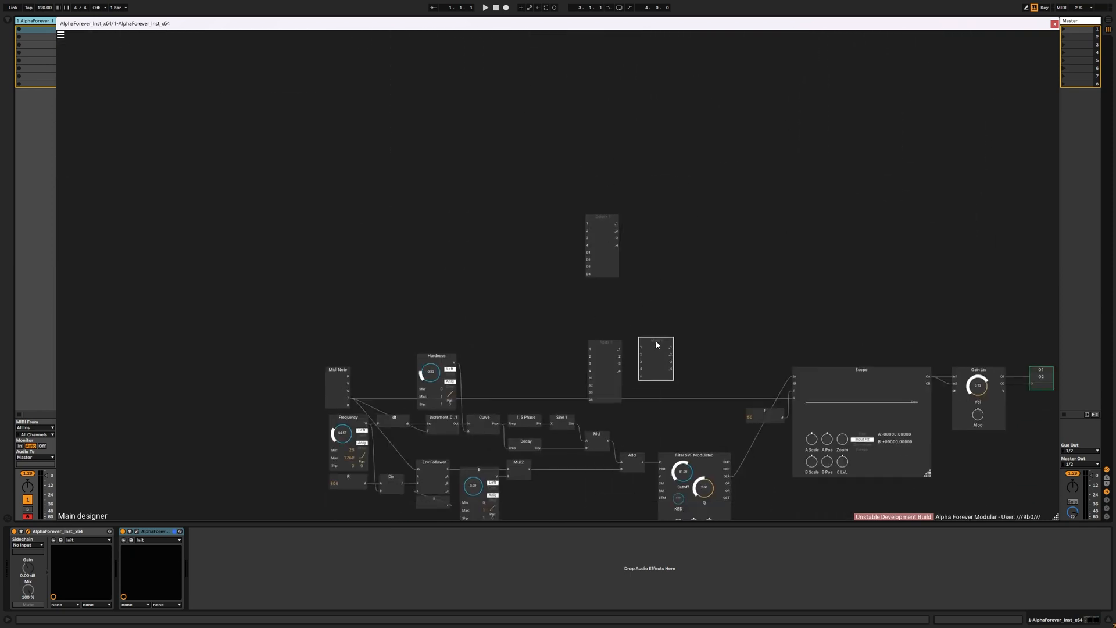
{"action": "left_click", "coordinate": [605, 221]}
{"action": "left_click_drag", "start_coordinate": [605, 220], "coordinate": [698, 339]}
Step: Copy the ToMultix4 and FromMultix4 modules from the library area and paste them above the synth patch
{"action": "left_click_drag", "start_coordinate": [706, 114], "coordinate": [713, 354]}
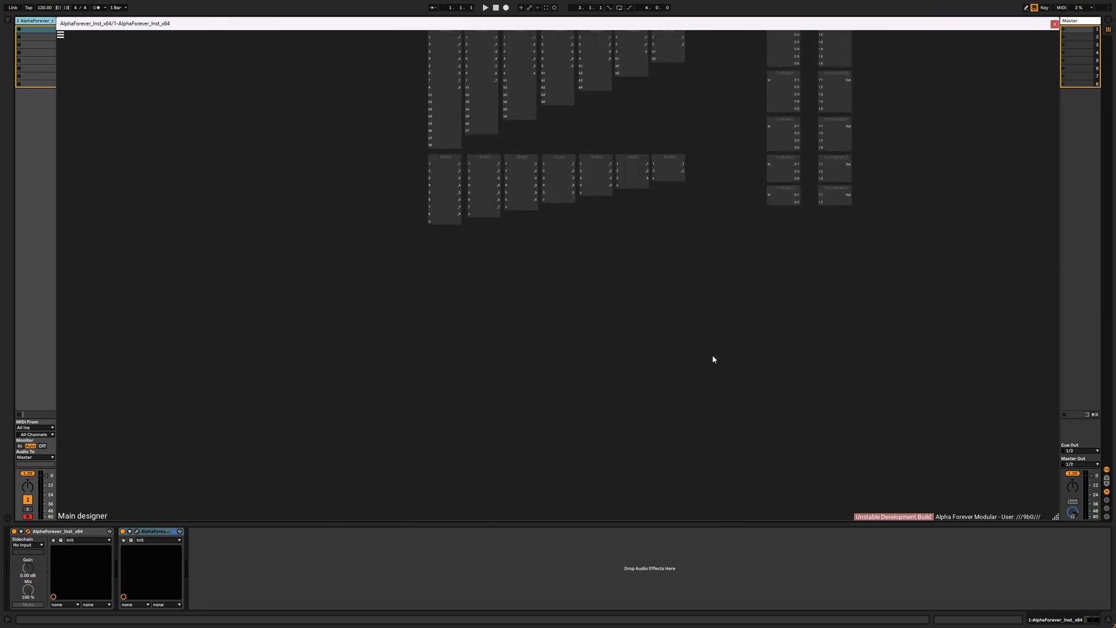
{"action": "left_click_drag", "start_coordinate": [805, 227], "coordinate": [714, 357]}
{"action": "scroll", "coordinate": [716, 358], "scroll_direction": "up", "scroll_amount": 3}
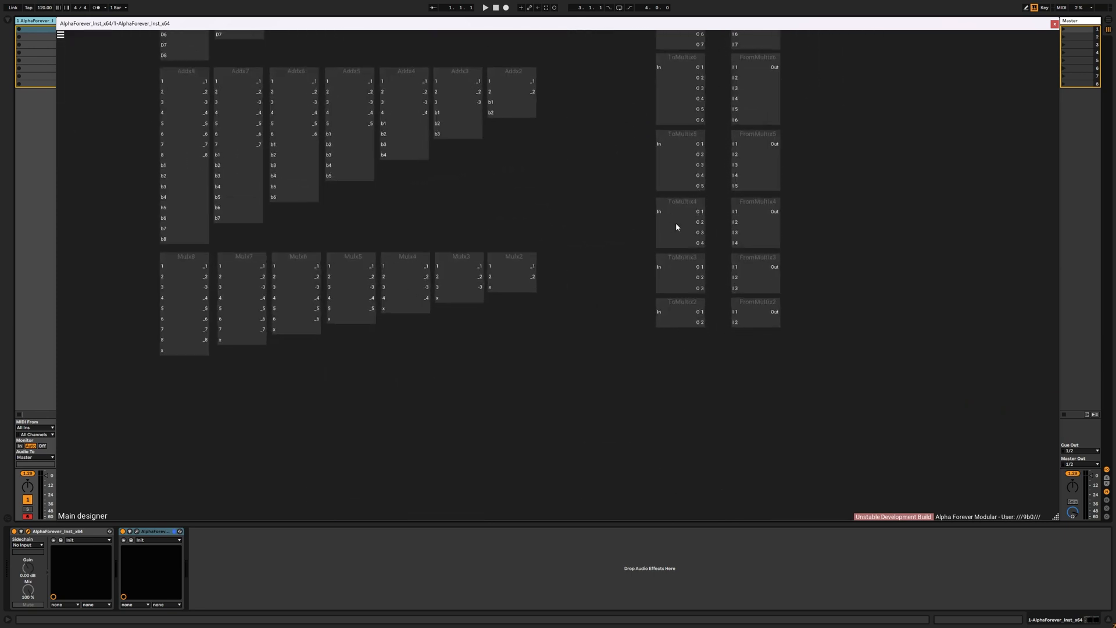
{"action": "left_click", "coordinate": [763, 229], "text": "shift"}
{"action": "left_click_drag", "start_coordinate": [638, 401], "coordinate": [787, 92]}
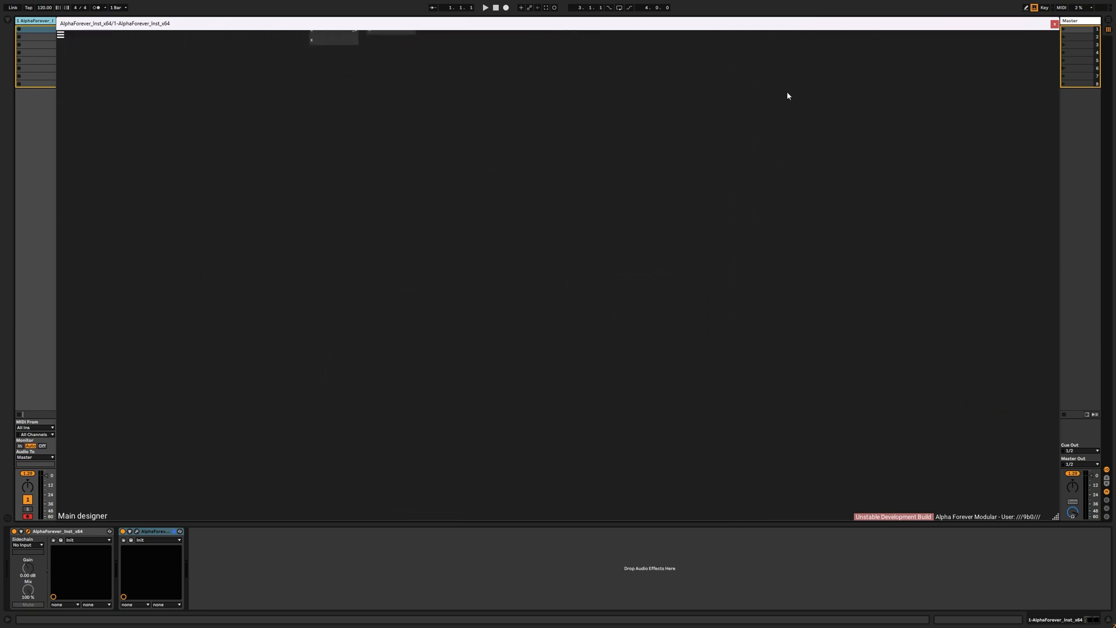
{"action": "left_click_drag", "start_coordinate": [750, 320], "coordinate": [792, 75]}
{"action": "key", "text": "ctrl+v"}
{"action": "scroll", "coordinate": [648, 221], "scroll_direction": "up", "scroll_amount": 3}
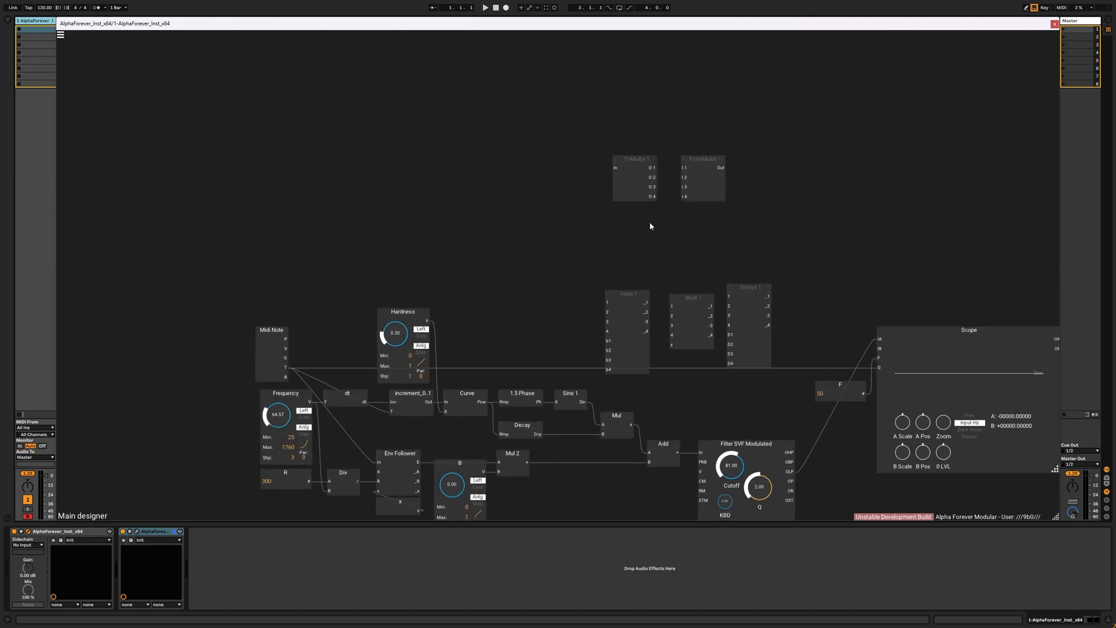
Step: Examine how the input and outputs are wired inside ToMultix 1, and open FromMultix 1 to view its adder
{"action": "double_click", "coordinate": [636, 180]}
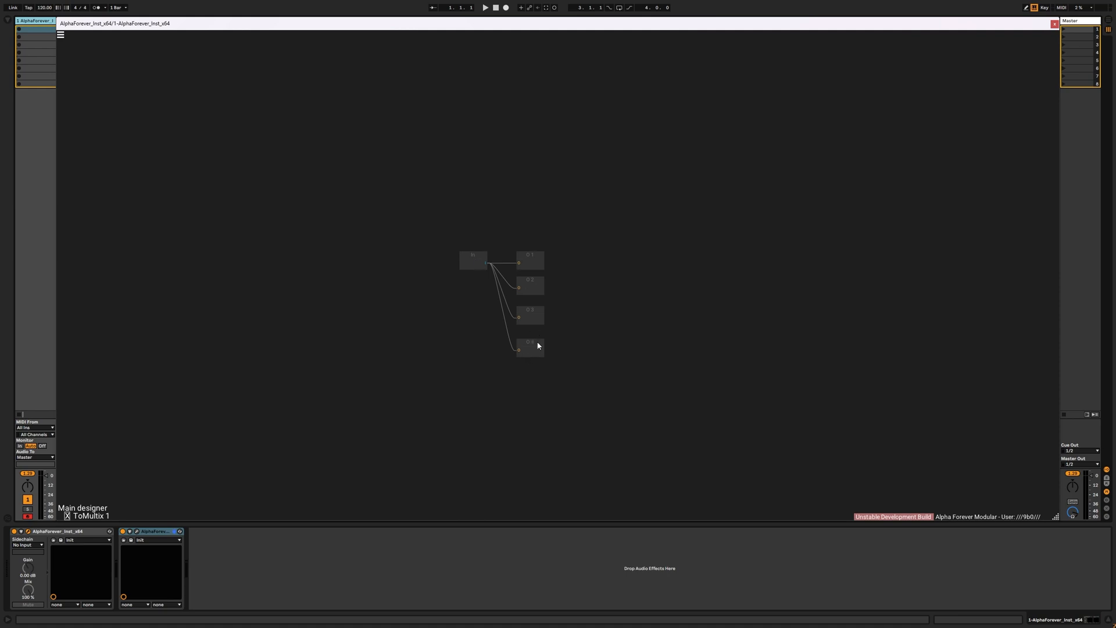
{"action": "double_click", "coordinate": [717, 267]}
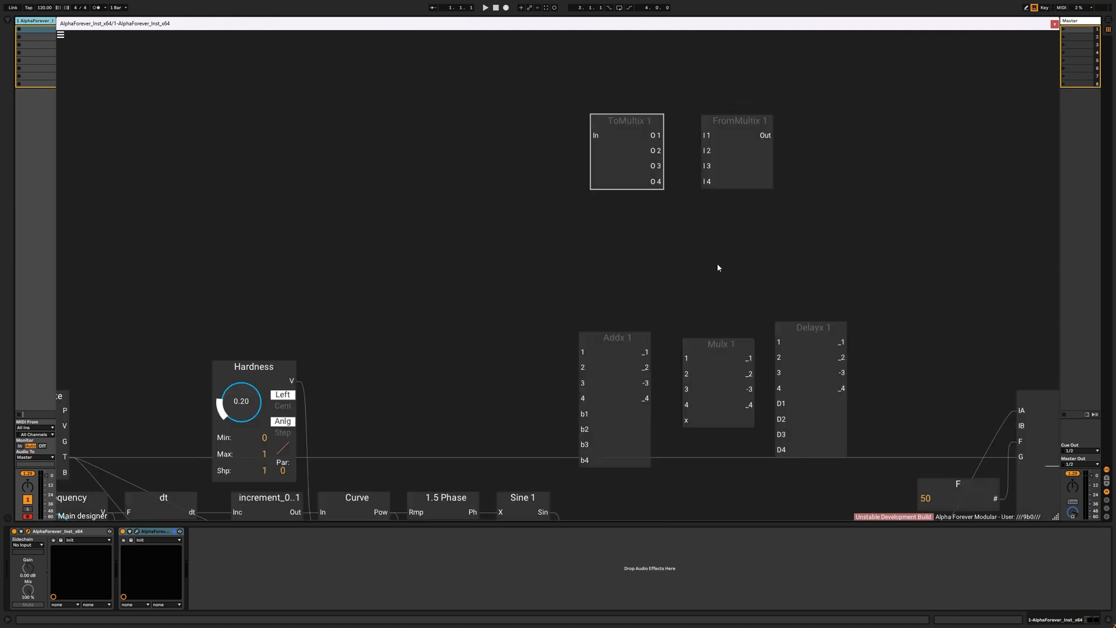
{"action": "double_click", "coordinate": [741, 174]}
Step: Search the module list for "mixer", add a four-channel mixer inside FromMultix 1, and return to the main designer
{"action": "right_click", "coordinate": [655, 231]}
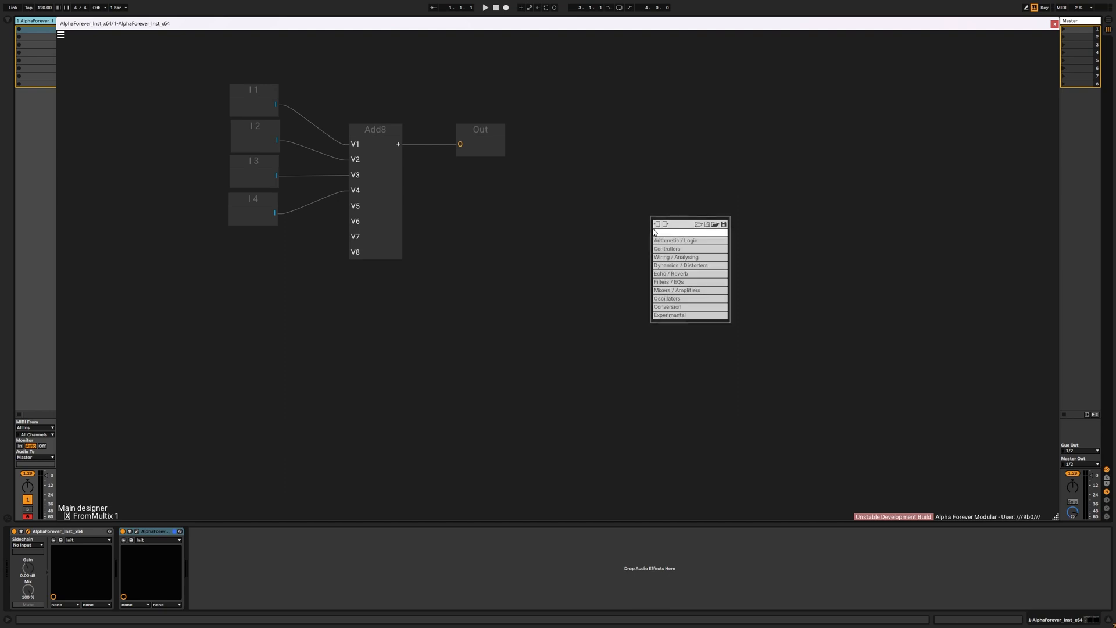
{"action": "type", "text": "mixer"}
{"action": "left_click", "coordinate": [747, 249]}
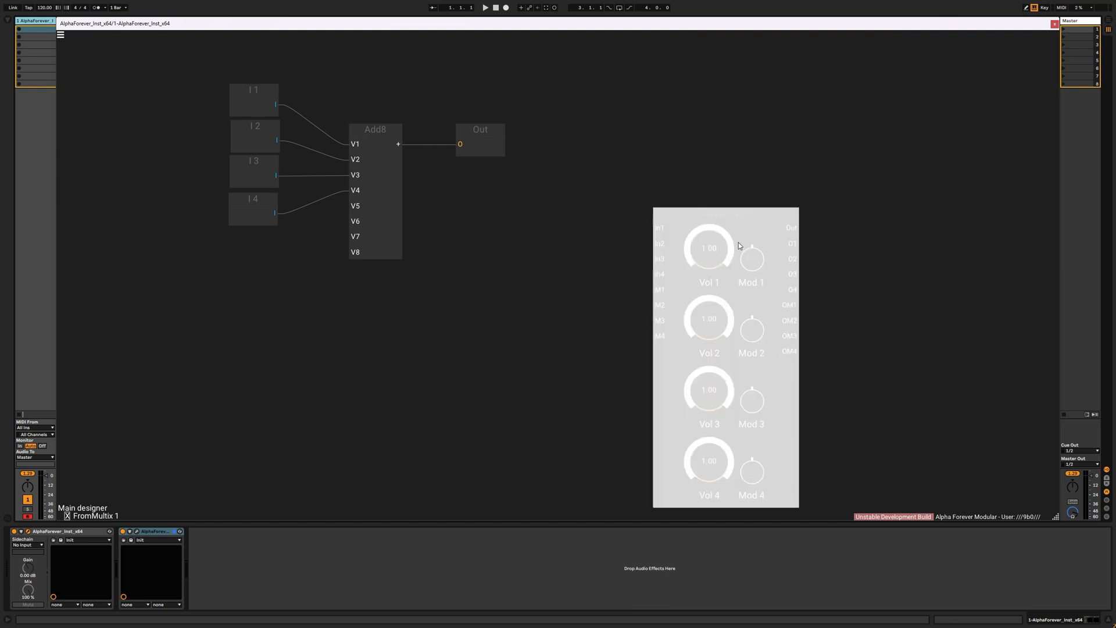
{"action": "scroll", "coordinate": [647, 181], "scroll_direction": "down", "scroll_amount": 10}
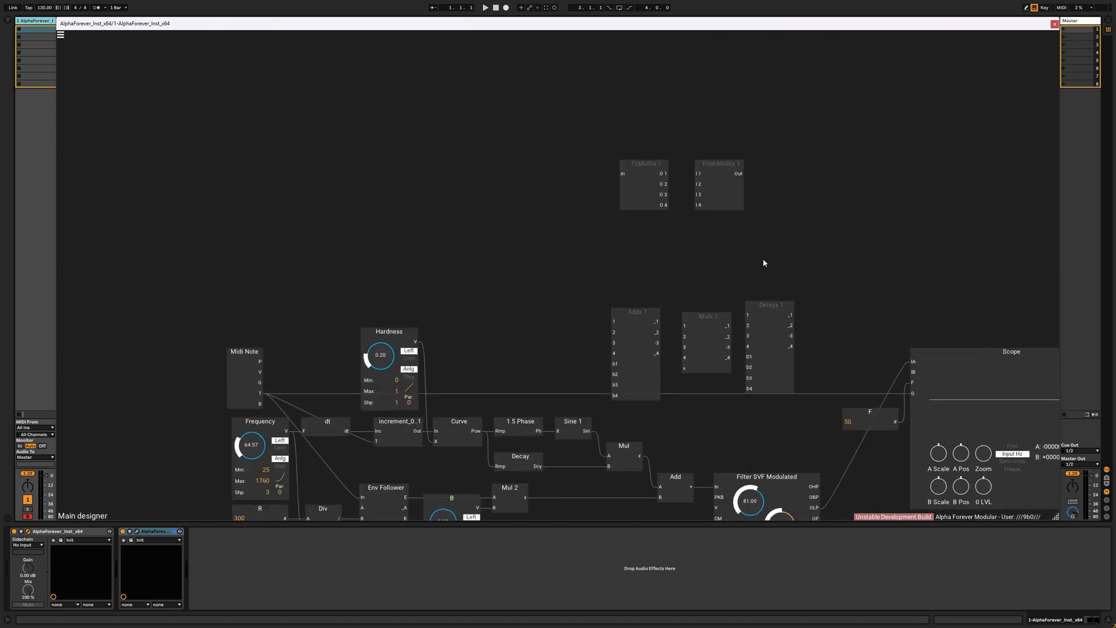
Step: Shift the synth voice modules, from Midi Note through Filter SVF Modulated, away from the Scope to open up space
{"action": "scroll", "coordinate": [764, 263], "scroll_direction": "down", "scroll_amount": 4}
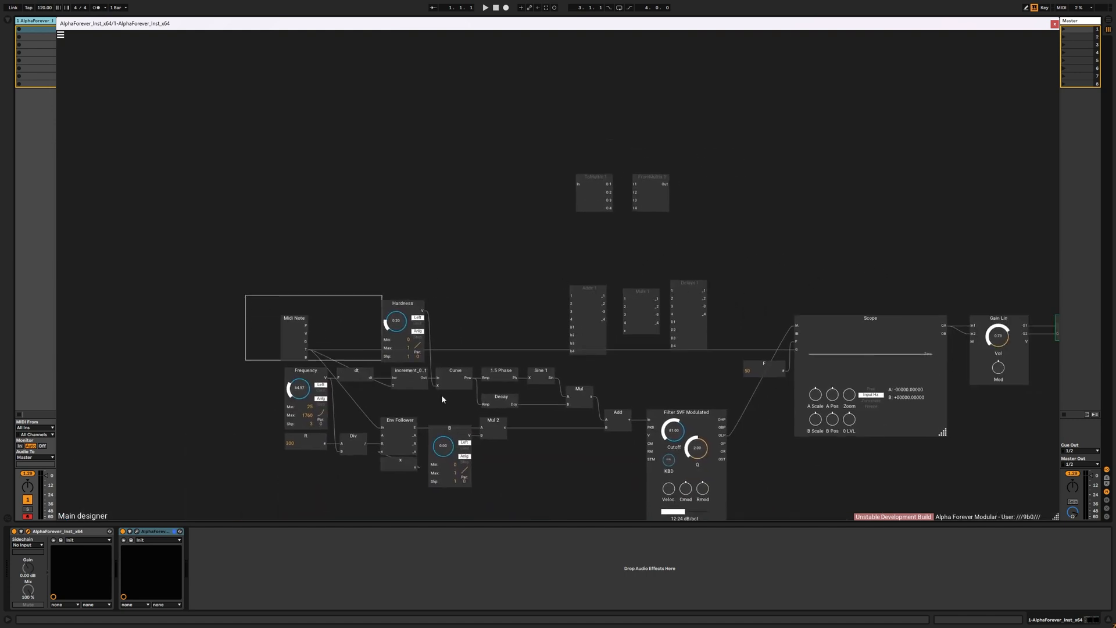
{"action": "left_click_drag", "start_coordinate": [442, 399], "coordinate": [730, 519]}
{"action": "left_click_drag", "start_coordinate": [684, 413], "coordinate": [464, 411]}
{"action": "left_click", "coordinate": [504, 279]}
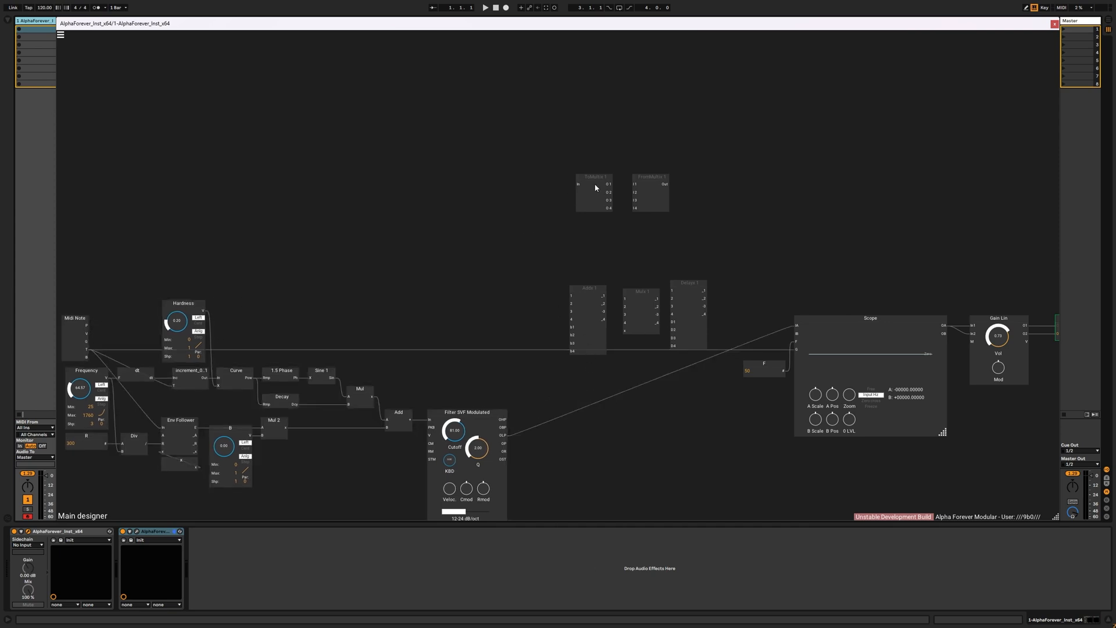
Step: Place ToMultix 1 right after the filter and connect the filter's OBP output to its input and to Scope input IA
{"action": "left_click_drag", "start_coordinate": [595, 188], "coordinate": [556, 393]}
{"action": "scroll", "coordinate": [530, 469], "scroll_direction": "up", "scroll_amount": 2}
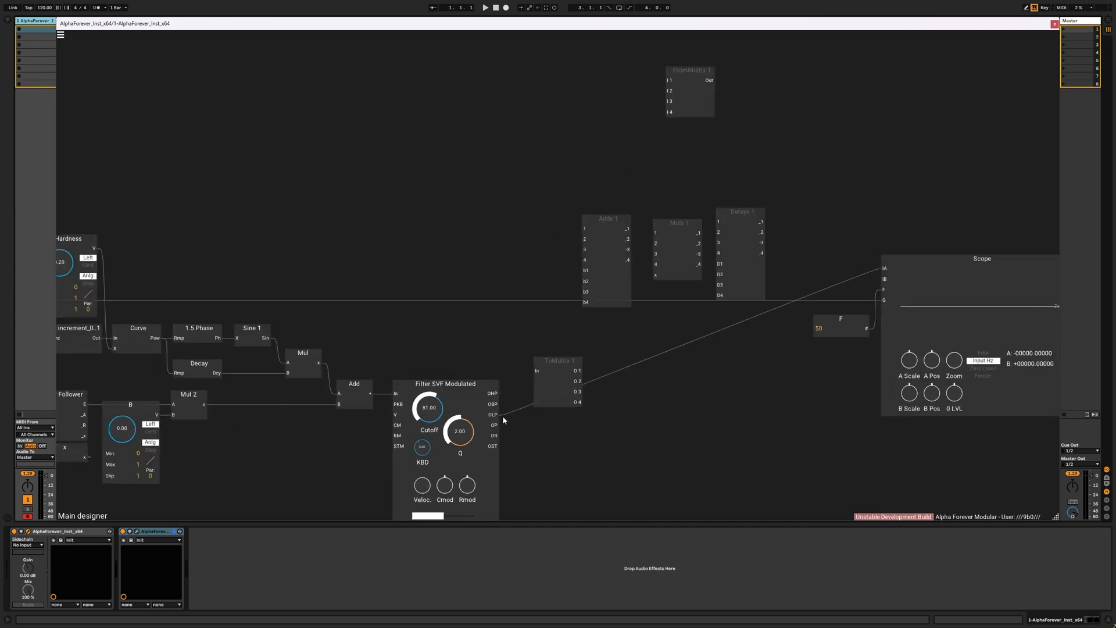
{"action": "left_click_drag", "start_coordinate": [495, 416], "coordinate": [536, 371]}
{"action": "left_click_drag", "start_coordinate": [503, 405], "coordinate": [884, 270]}
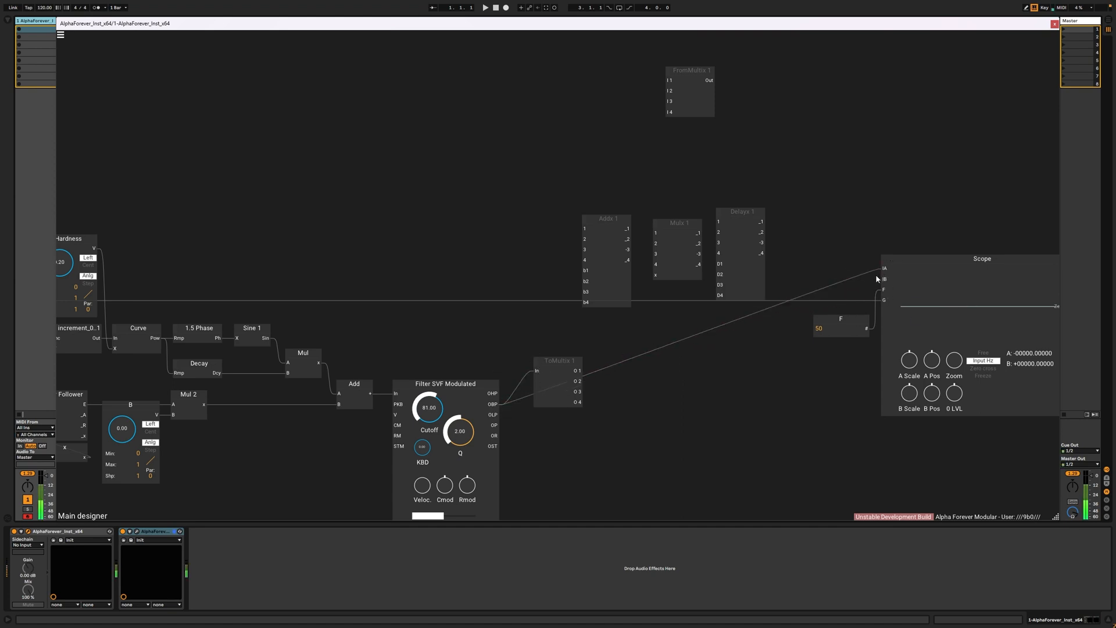
{"action": "left_click_drag", "start_coordinate": [546, 368], "coordinate": [530, 395]}
Step: Line up Addx 1 and Delayx 1 after ToMultix 1 and wire channels 1 to 4 through them in series
{"action": "left_click_drag", "start_coordinate": [608, 230], "coordinate": [642, 397]}
{"action": "left_click_drag", "start_coordinate": [561, 406], "coordinate": [618, 398]}
{"action": "left_click_drag", "start_coordinate": [741, 222], "coordinate": [686, 399]}
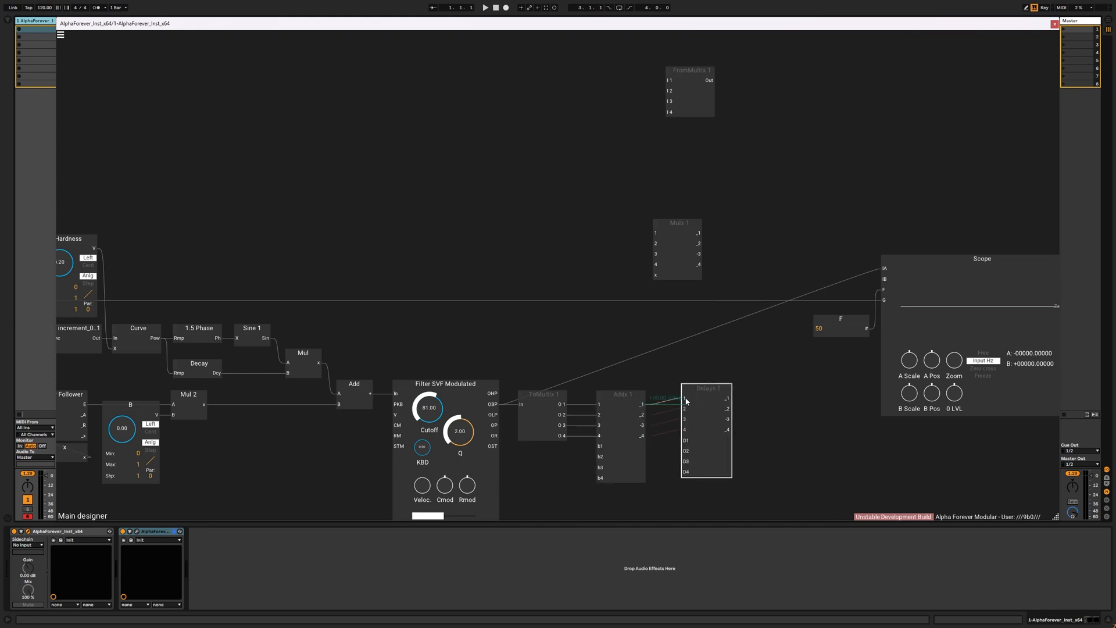
Step: Place Mulx 1 after Delayx 1 and connect the four delay outputs to its inputs 1 to 4
{"action": "scroll", "coordinate": [645, 378], "scroll_direction": "right", "scroll_amount": 5}
{"action": "left_click_drag", "start_coordinate": [525, 273], "coordinate": [615, 430]}
{"action": "left_click_drag", "start_coordinate": [610, 389], "coordinate": [733, 352]}
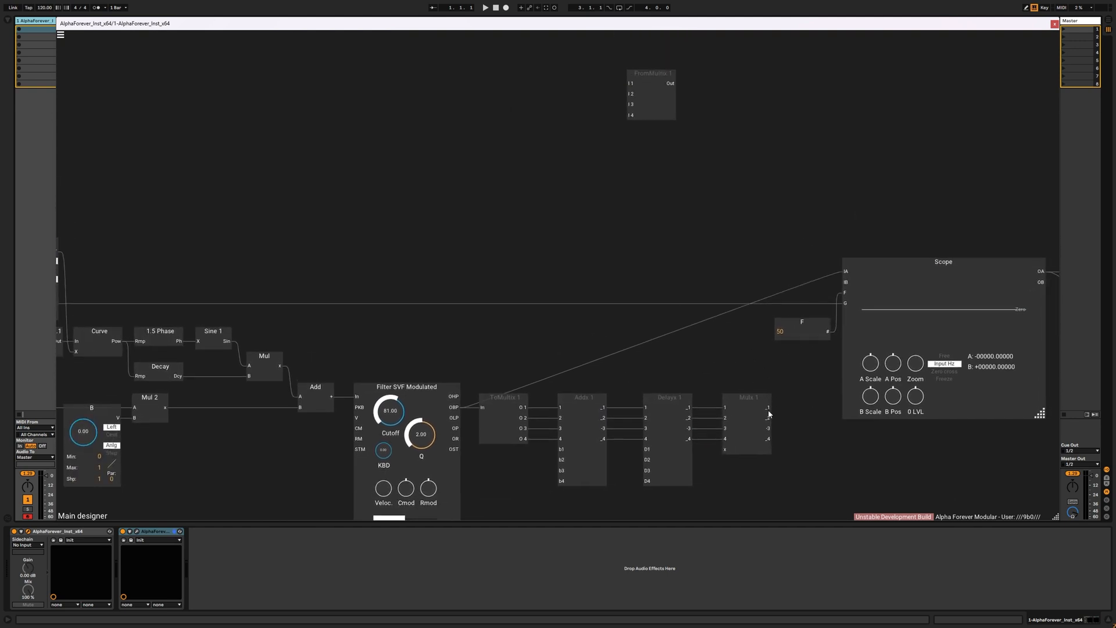
Step: Connect Mulx 1's four outputs to Addx 1's inputs b1 to b4 and move Mulx 1 below Addx 1 and Delayx 1
{"action": "left_click_drag", "start_coordinate": [769, 409], "coordinate": [561, 453]}
{"action": "left_click_drag", "start_coordinate": [762, 403], "coordinate": [647, 507]}
{"action": "left_click_drag", "start_coordinate": [731, 461], "coordinate": [738, 392]}
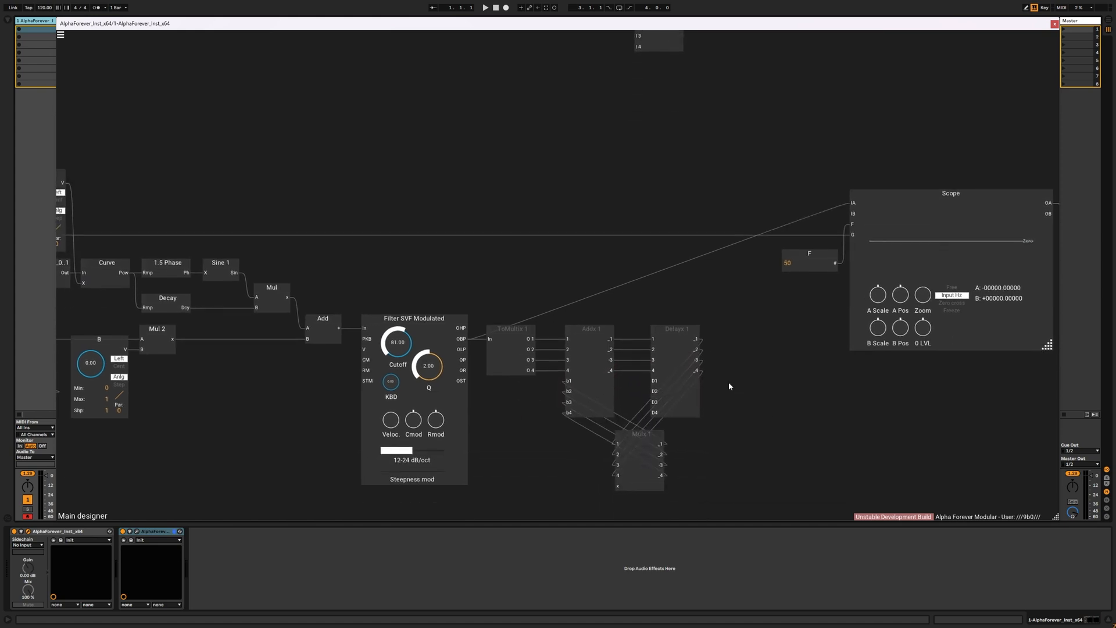
{"action": "left_click_drag", "start_coordinate": [644, 431], "coordinate": [641, 438]}
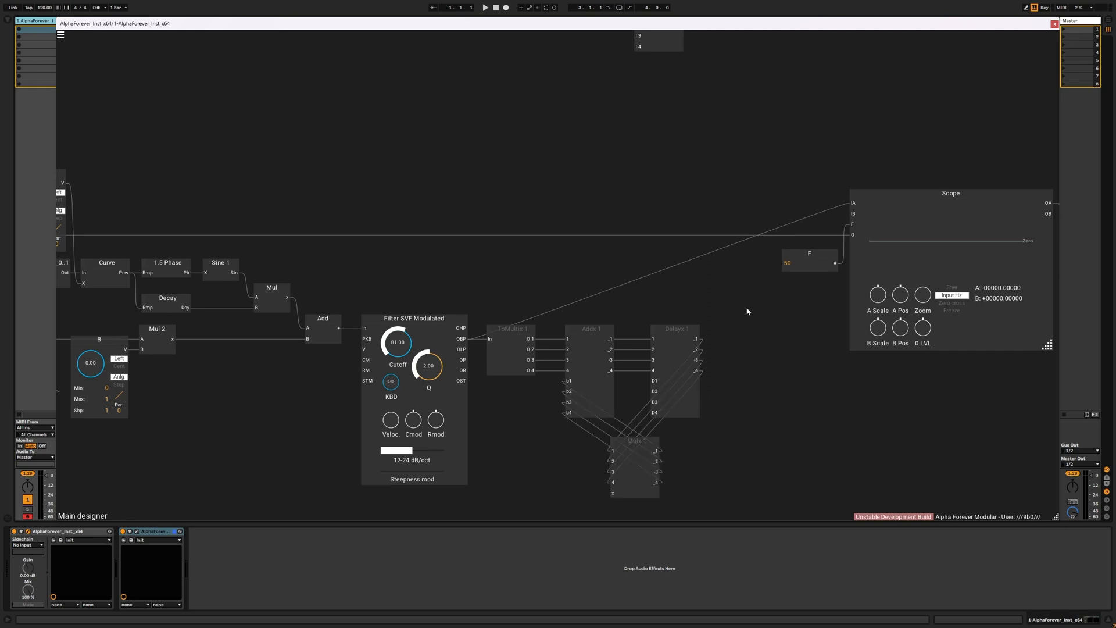
Step: Wire Addx 1's four outputs into FromMultix 1, connect its output to Scope input IA and align it with that input
{"action": "left_click_drag", "start_coordinate": [599, 145], "coordinate": [604, 344]}
{"action": "scroll", "coordinate": [547, 403], "scroll_direction": "up", "scroll_amount": 2}
{"action": "left_click_drag", "start_coordinate": [585, 447], "coordinate": [565, 335]}
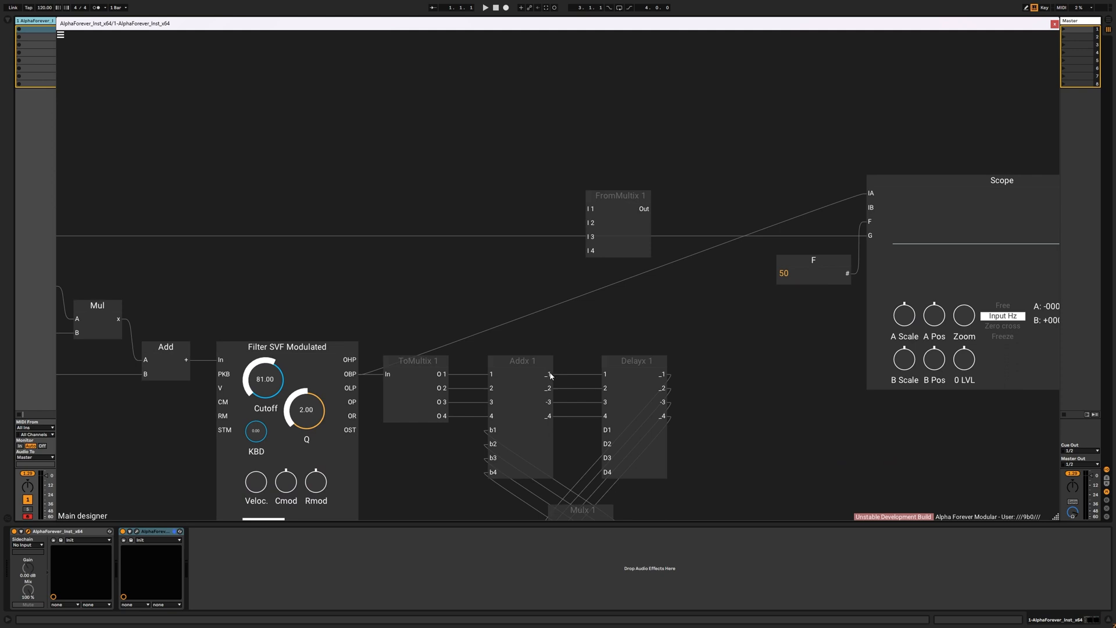
{"action": "left_click_drag", "start_coordinate": [550, 377], "coordinate": [880, 195]}
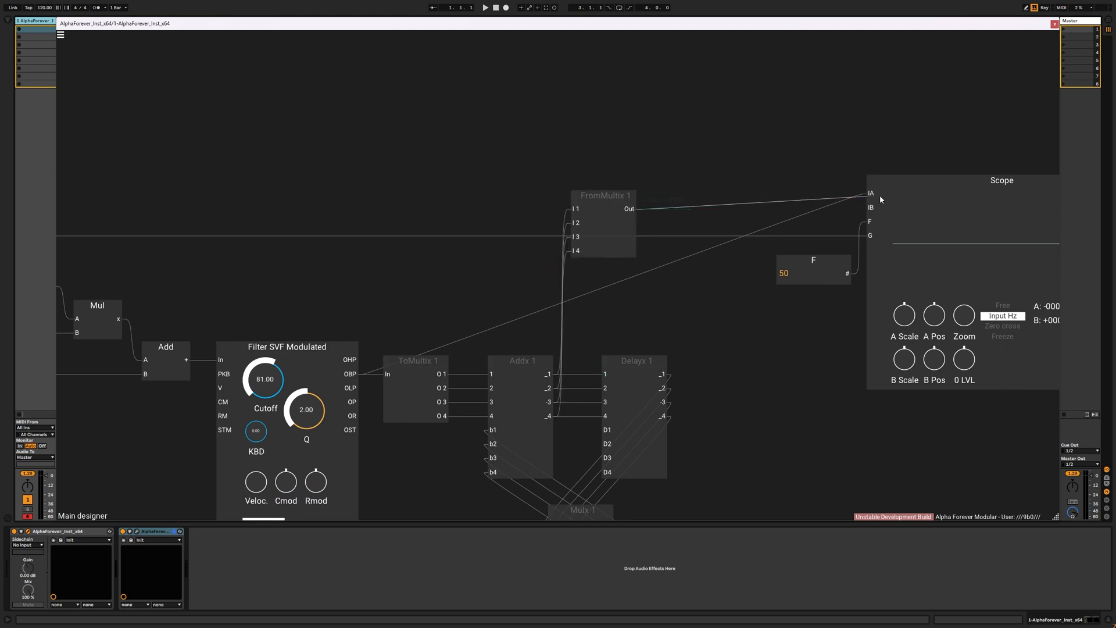
{"action": "left_click_drag", "start_coordinate": [633, 212], "coordinate": [633, 197]}
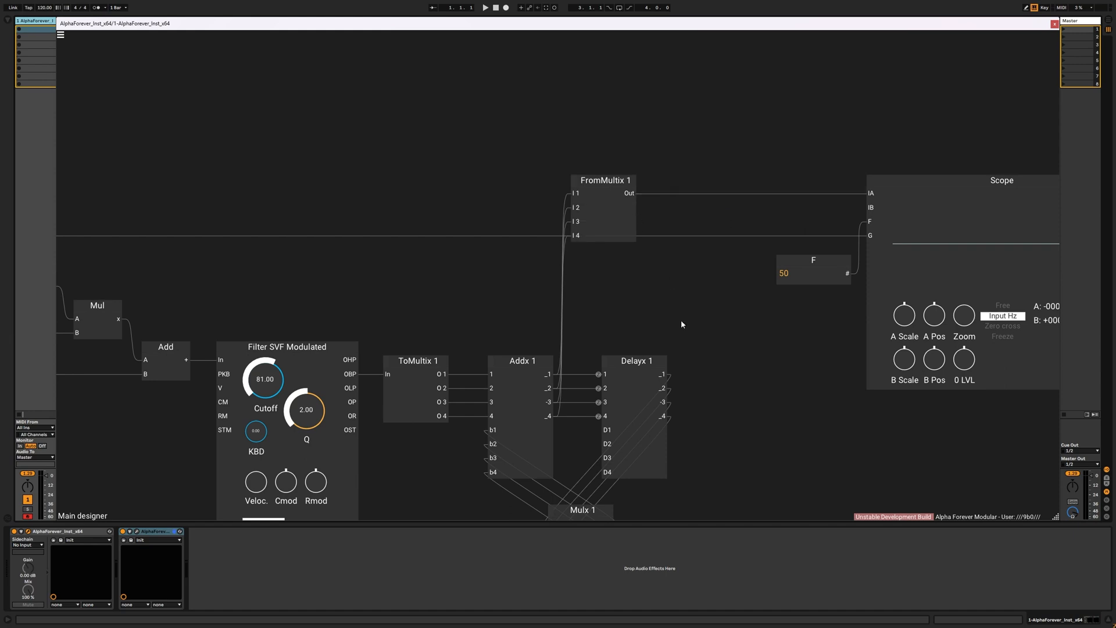
Step: Create a knob on Delayx 1's D1 input, place it below the filter and insert an Hz->ms converter between them
{"action": "scroll", "coordinate": [682, 321], "scroll_direction": "down", "scroll_amount": 2}
{"action": "left_click_drag", "start_coordinate": [717, 403], "coordinate": [724, 261]}
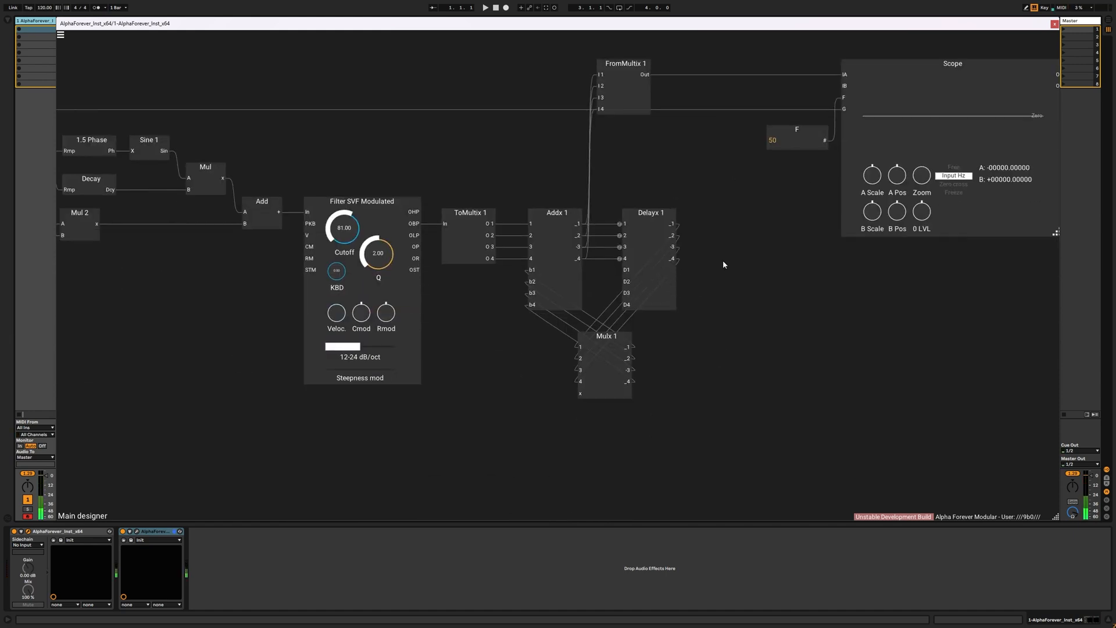
{"action": "left_click_drag", "start_coordinate": [618, 341], "coordinate": [606, 340]}
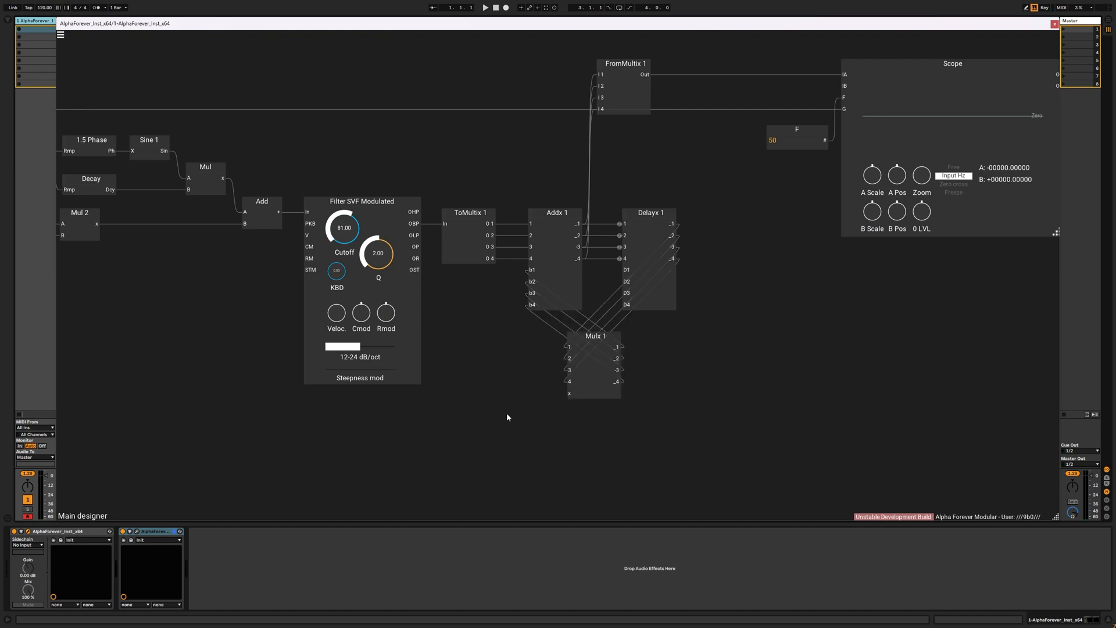
{"action": "double_click", "coordinate": [628, 271]}
{"action": "left_click_drag", "start_coordinate": [581, 262], "coordinate": [463, 415]}
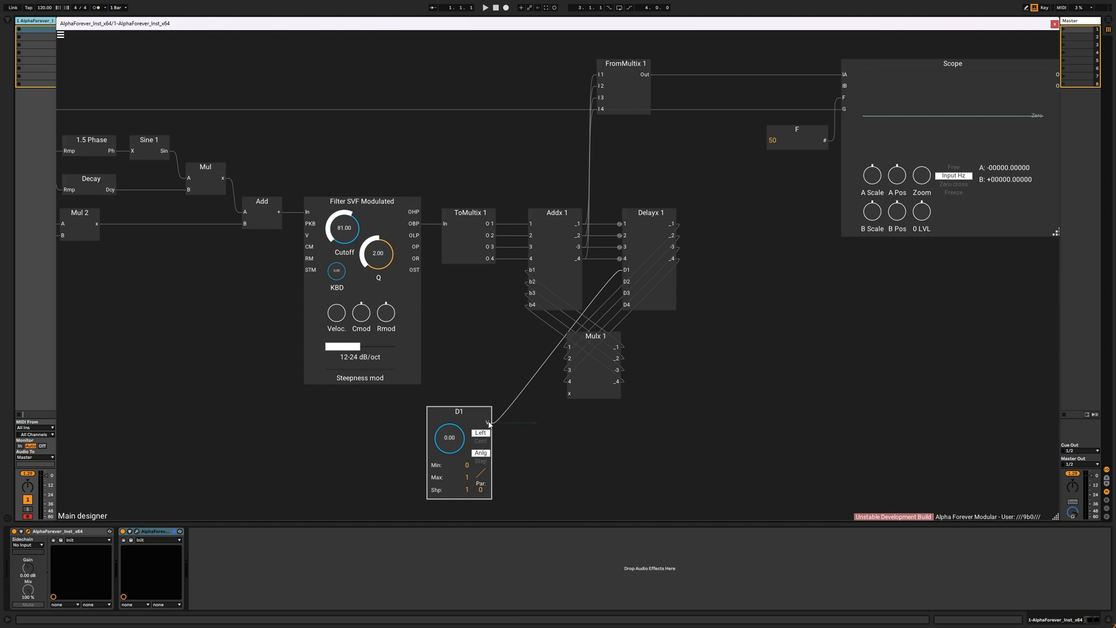
{"action": "double_click", "coordinate": [489, 424]}
{"action": "type", "text": "hz"}
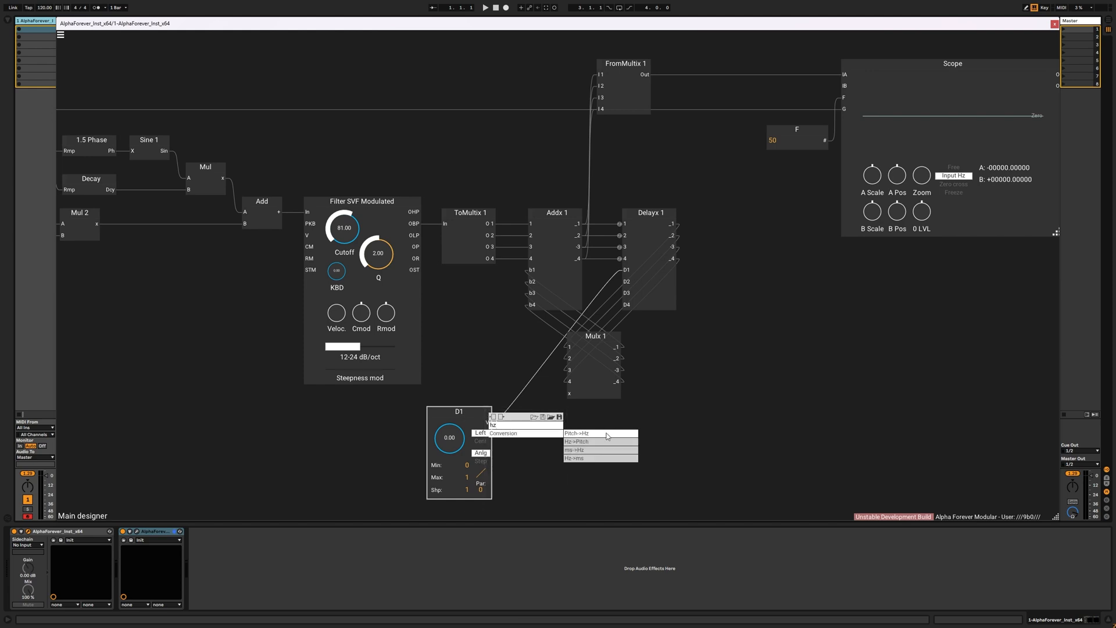
{"action": "left_click", "coordinate": [601, 458]}
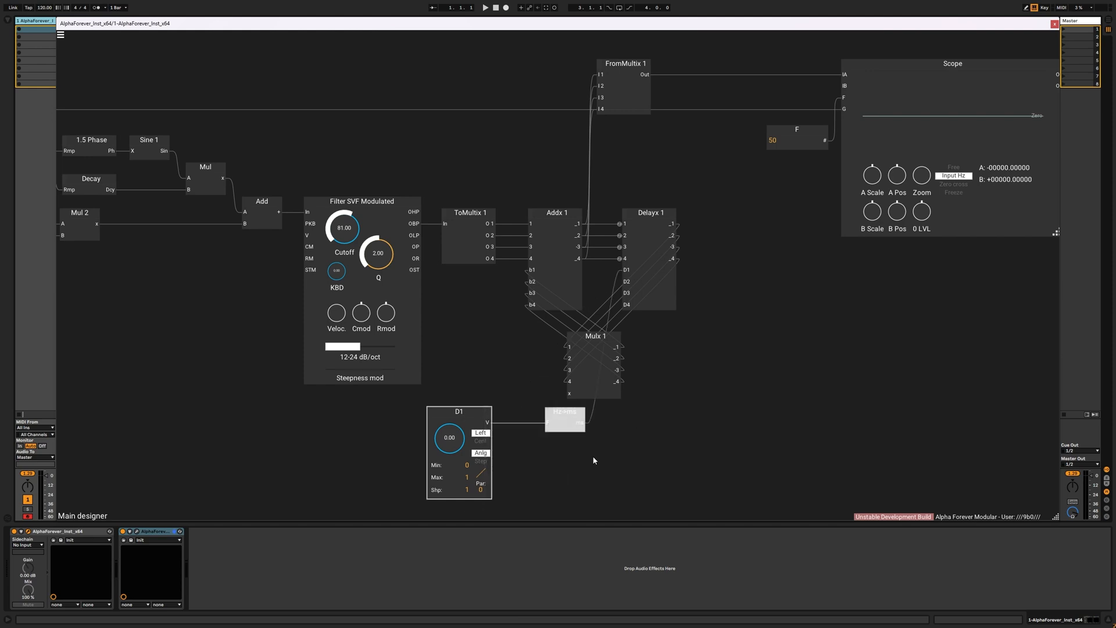
{"action": "left_click", "coordinate": [688, 429]}
Step: Set the D1 knob's minimum to 220, maximum to 1760 and shape to 3, and turn it to about 222
{"action": "type", "text": "220"}
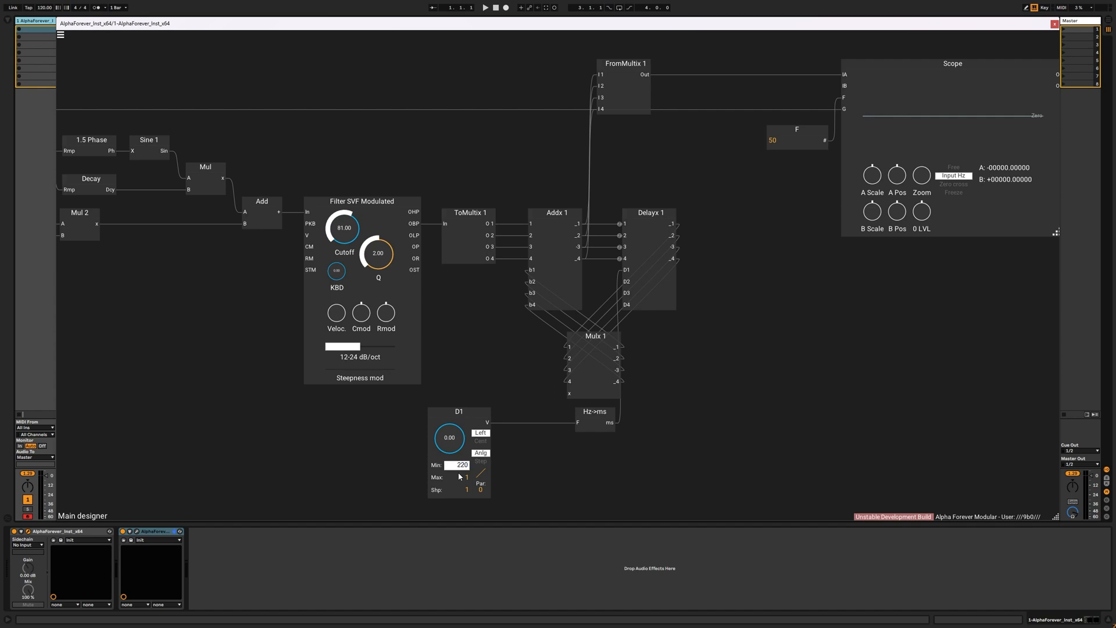
{"action": "key", "text": "Return"}
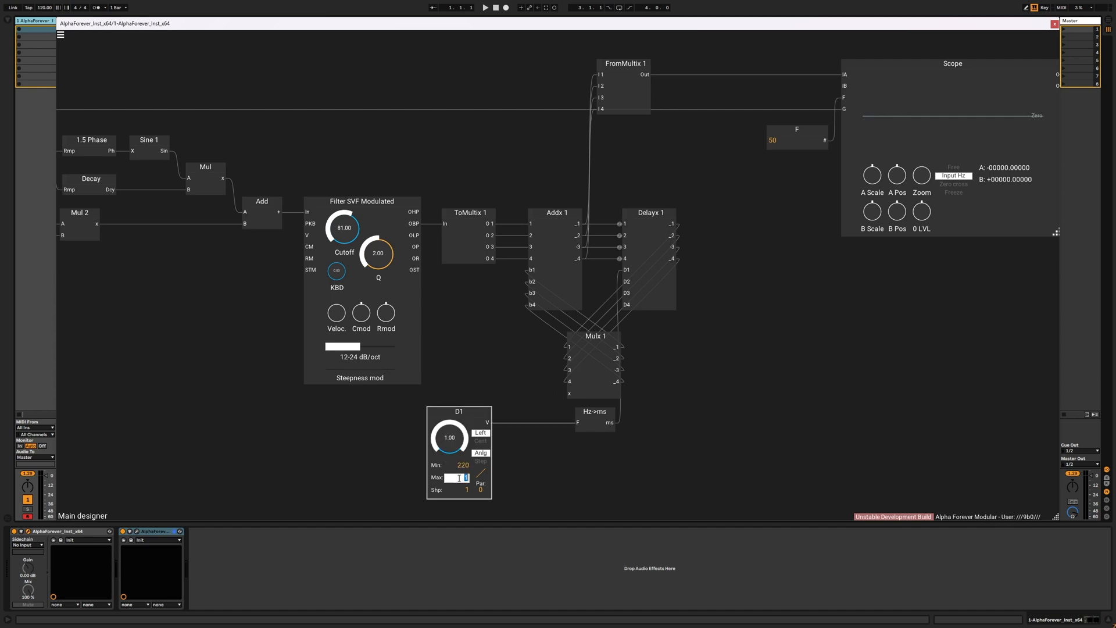
{"action": "left_click", "coordinate": [459, 477]}
{"action": "type", "text": "1760"}
{"action": "key", "text": "Return"}
{"action": "left_click", "coordinate": [470, 489]}
{"action": "type", "text": "3"}
{"action": "key", "text": "Return"}
{"action": "left_click_drag", "start_coordinate": [457, 444], "coordinate": [545, 412]}
Step: Move Hz->ms closer to the D1 knob and add a Div module below it with a new knob on its B input
{"action": "left_click_drag", "start_coordinate": [650, 448], "coordinate": [653, 351]}
{"action": "left_click_drag", "start_coordinate": [466, 424], "coordinate": [702, 285]}
{"action": "left_click_drag", "start_coordinate": [604, 321], "coordinate": [536, 320]}
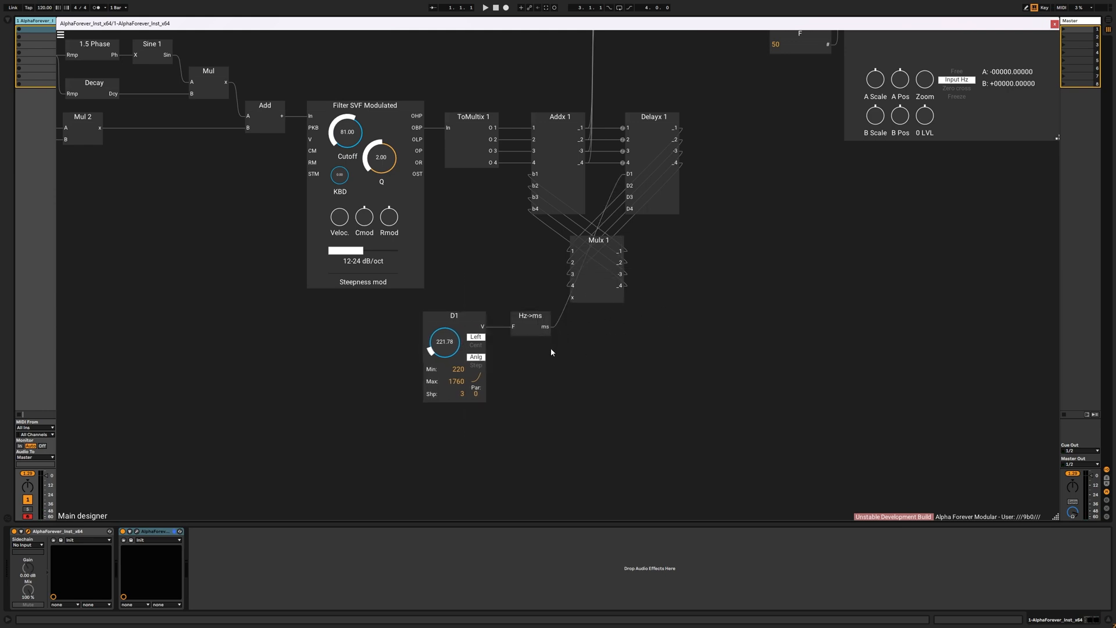
{"action": "double_click", "coordinate": [553, 343]}
{"action": "type", "text": "div"}
{"action": "left_click", "coordinate": [640, 362]}
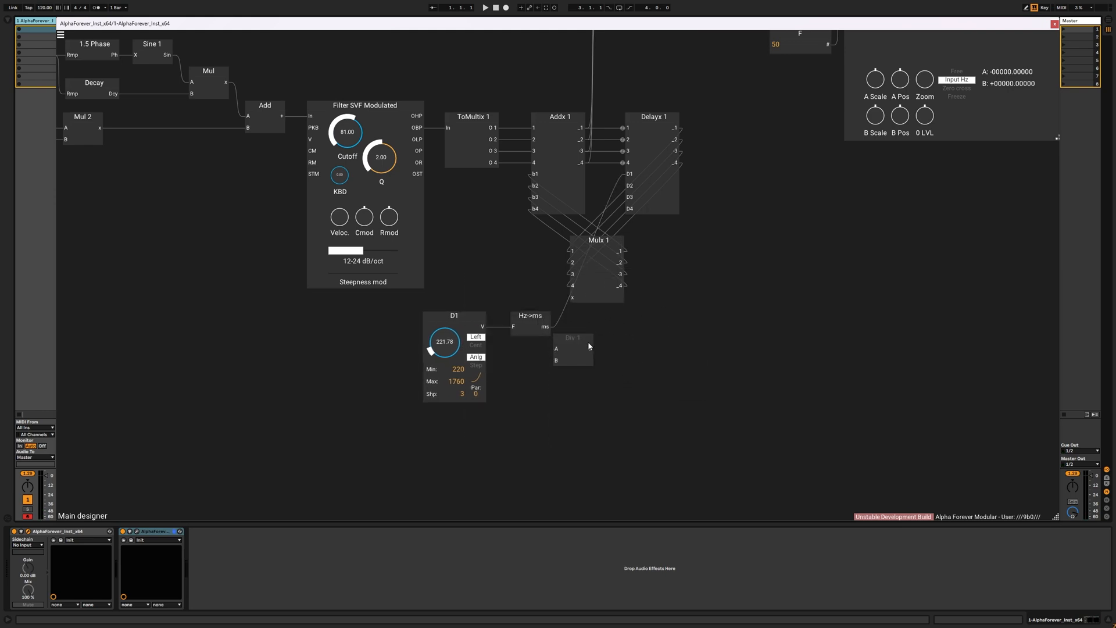
{"action": "left_click_drag", "start_coordinate": [581, 341], "coordinate": [534, 375]}
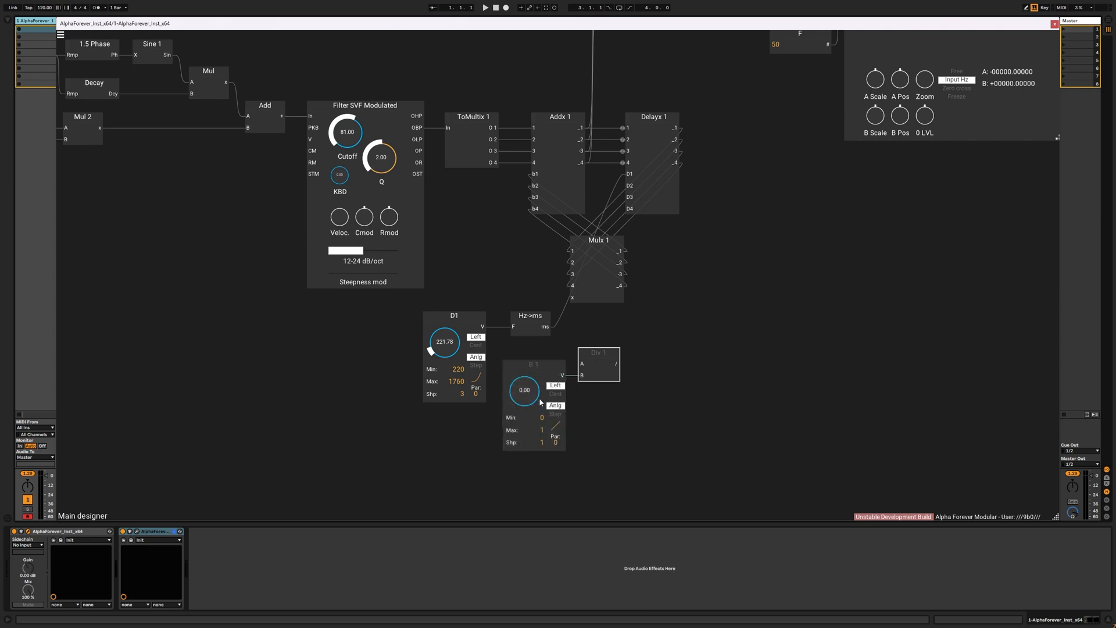
Step: Set the divider knob's minimum to 0.5 and maximum to 2, leaving the knob at 0.50
{"action": "left_click", "coordinate": [525, 418]}
{"action": "type", "text": "0.5"}
{"action": "key", "text": "Return"}
{"action": "type", "text": "2"}
{"action": "key", "text": "Return"}
{"action": "left_click_drag", "start_coordinate": [524, 379], "coordinate": [537, 388]}
{"action": "double_click", "coordinate": [525, 390]}
Step: Connect the Hz->ms output to Div 1's A input, tidy the modules' spacing and wire Div 1's output to Delayx 1's D2
{"action": "left_click_drag", "start_coordinate": [595, 374], "coordinate": [587, 369]}
{"action": "left_click_drag", "start_coordinate": [485, 473], "coordinate": [685, 331]}
{"action": "left_click_drag", "start_coordinate": [605, 356], "coordinate": [595, 355]}
{"action": "left_click", "coordinate": [604, 337]}
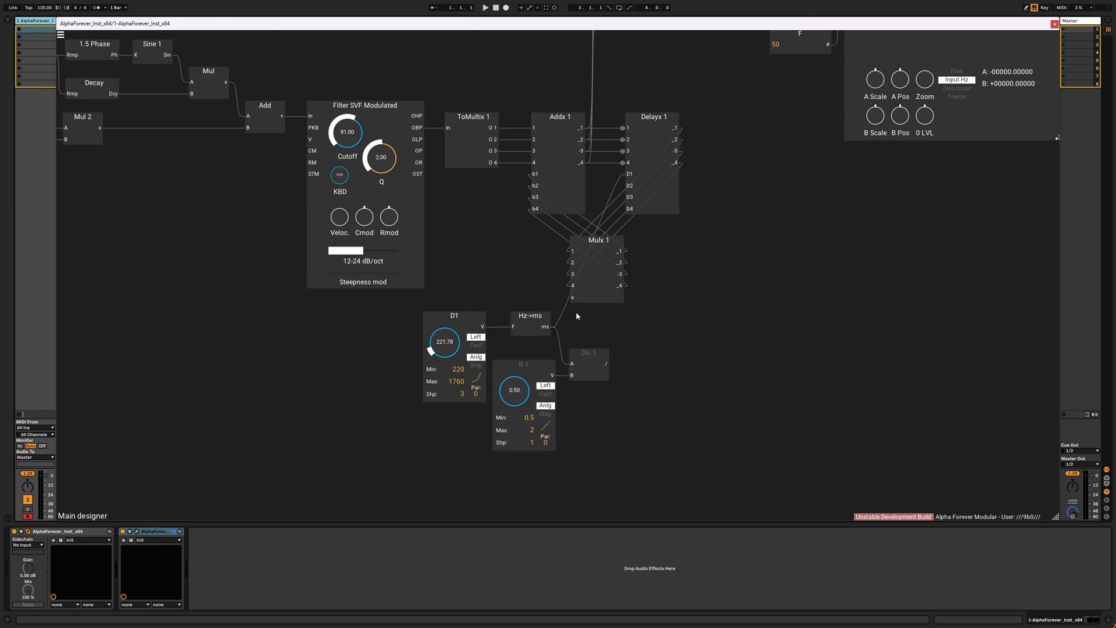
{"action": "left_click_drag", "start_coordinate": [482, 294], "coordinate": [594, 497]}
{"action": "key", "text": "Right"}
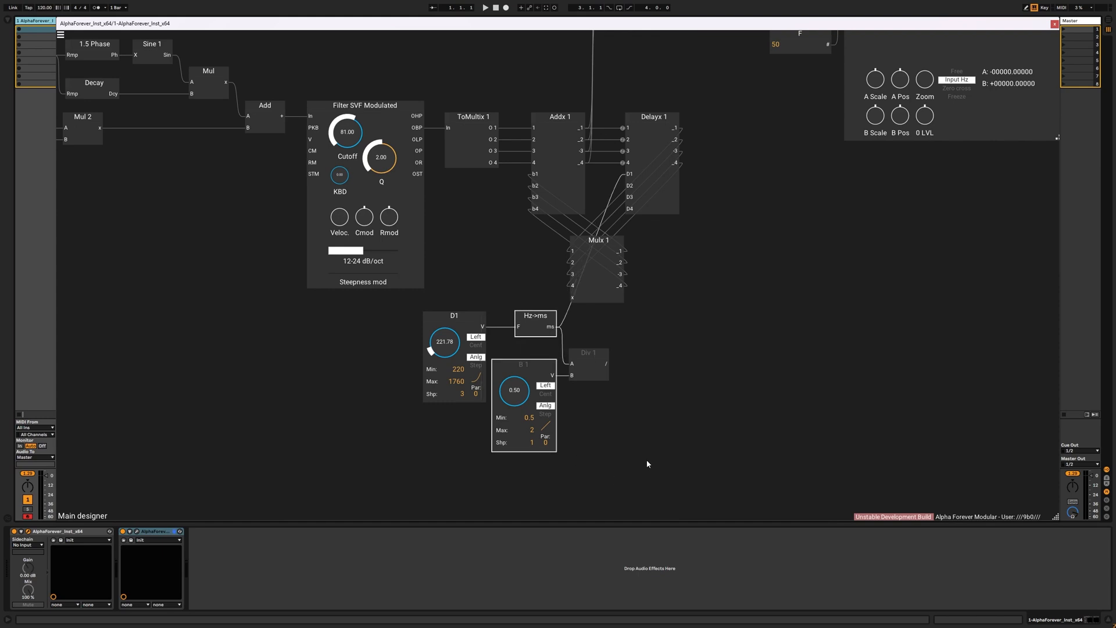
{"action": "left_click", "coordinate": [638, 479]}
{"action": "left_click_drag", "start_coordinate": [603, 364], "coordinate": [630, 187]}
{"action": "left_click_drag", "start_coordinate": [664, 296], "coordinate": [671, 313]}
Step: Duplicate the B 1 knob and Div 1 pair twice, stacking the copies below the original
{"action": "scroll", "coordinate": [672, 314], "scroll_direction": "down", "scroll_amount": 1}
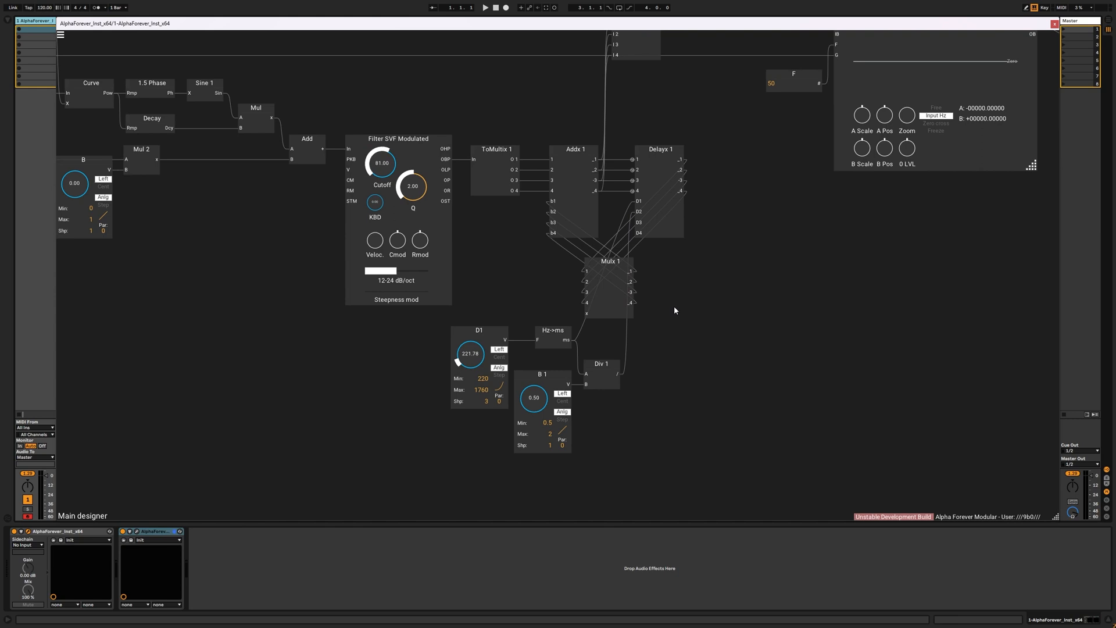
{"action": "scroll", "coordinate": [671, 300], "scroll_direction": "down", "scroll_amount": 3}
{"action": "left_click_drag", "start_coordinate": [501, 417], "coordinate": [669, 273]}
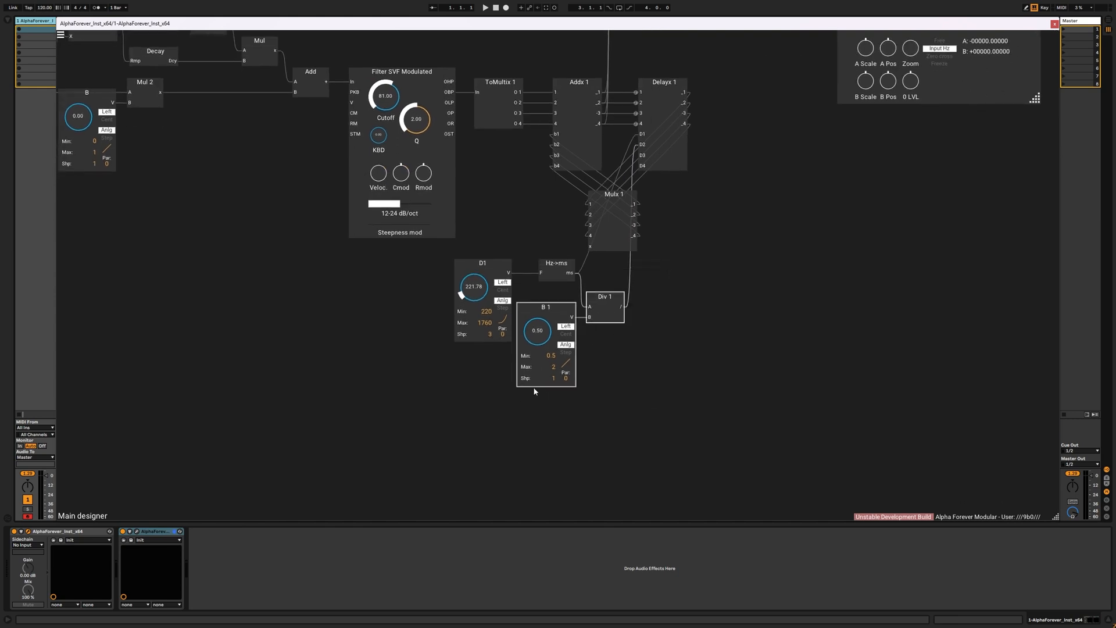
{"action": "key", "text": "ctrl+c"}
{"action": "key", "text": "ctrl+v"}
{"action": "scroll", "coordinate": [545, 390], "scroll_direction": "down", "scroll_amount": 4}
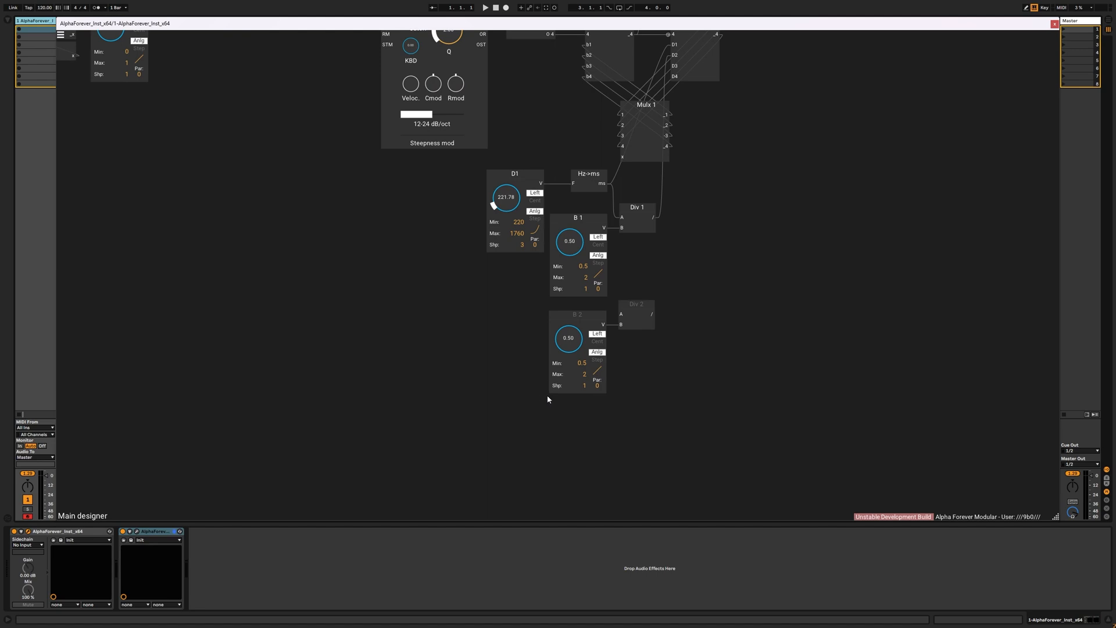
{"action": "key", "text": "ctrl+v"}
{"action": "left_click", "coordinate": [745, 351]}
{"action": "scroll", "coordinate": [643, 283], "scroll_direction": "down", "scroll_amount": 1}
{"action": "scroll", "coordinate": [642, 284], "scroll_direction": "up", "scroll_amount": 2}
{"action": "left_click_drag", "start_coordinate": [501, 306], "coordinate": [706, 424]}
{"action": "left_click", "coordinate": [719, 290]}
Step: Connect the Hz->ms output to the A inputs of Div 2 and Div 3
{"action": "left_click_drag", "start_coordinate": [604, 209], "coordinate": [622, 339]}
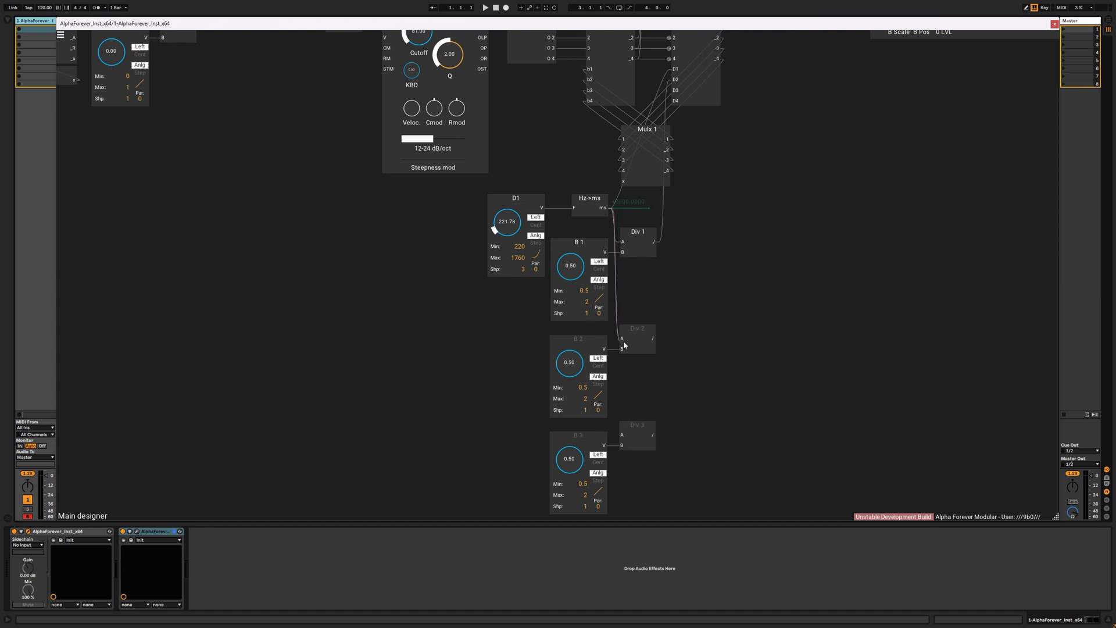
{"action": "left_click_drag", "start_coordinate": [625, 435], "coordinate": [606, 208]}
{"action": "left_click_drag", "start_coordinate": [750, 267], "coordinate": [743, 307]}
Step: Rename the D1 knob as Freq
{"action": "scroll", "coordinate": [744, 308], "scroll_direction": "down", "scroll_amount": 2}
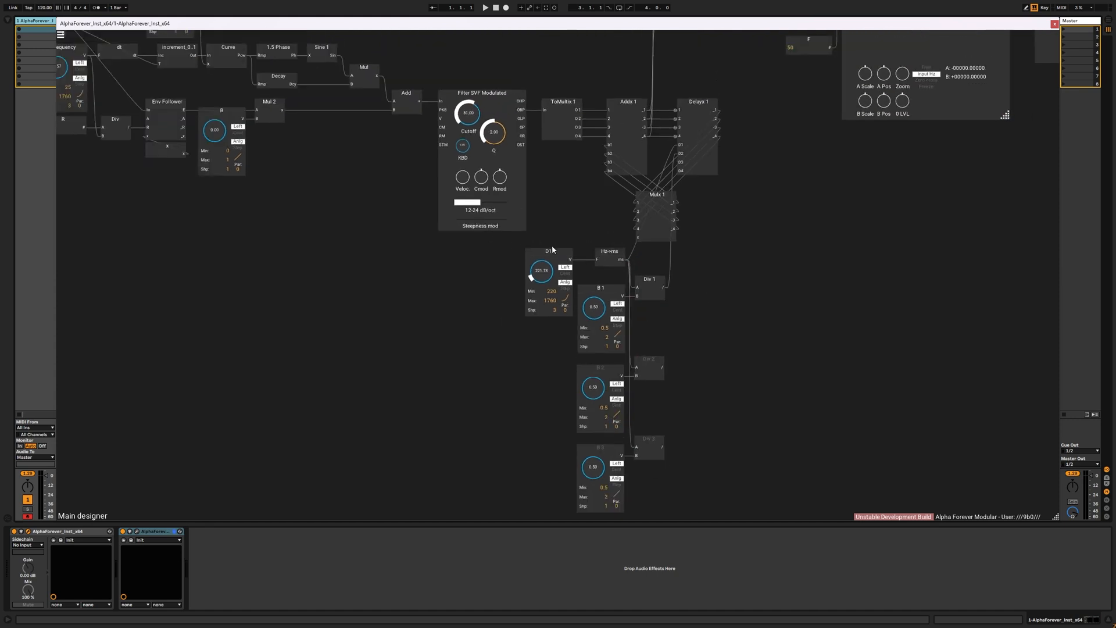
{"action": "scroll", "coordinate": [563, 258], "scroll_direction": "up", "scroll_amount": 3}
{"action": "double_click", "coordinate": [547, 269]}
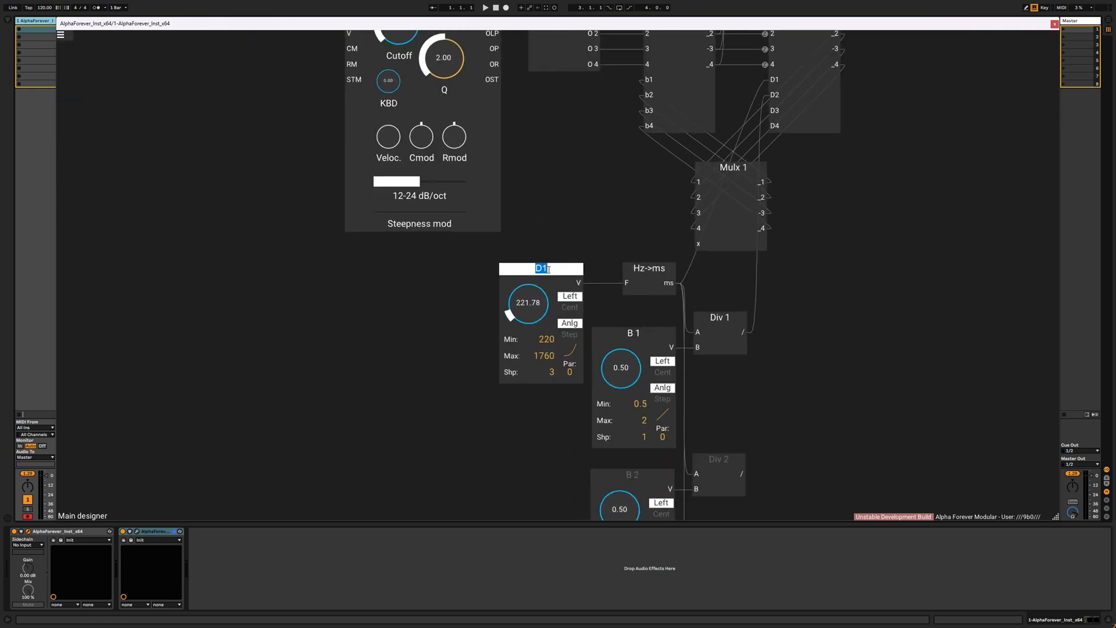
{"action": "type", "text": "Freq"}
{"action": "key", "text": "Return"}
{"action": "scroll", "coordinate": [589, 201], "scroll_direction": "down", "scroll_amount": 3}
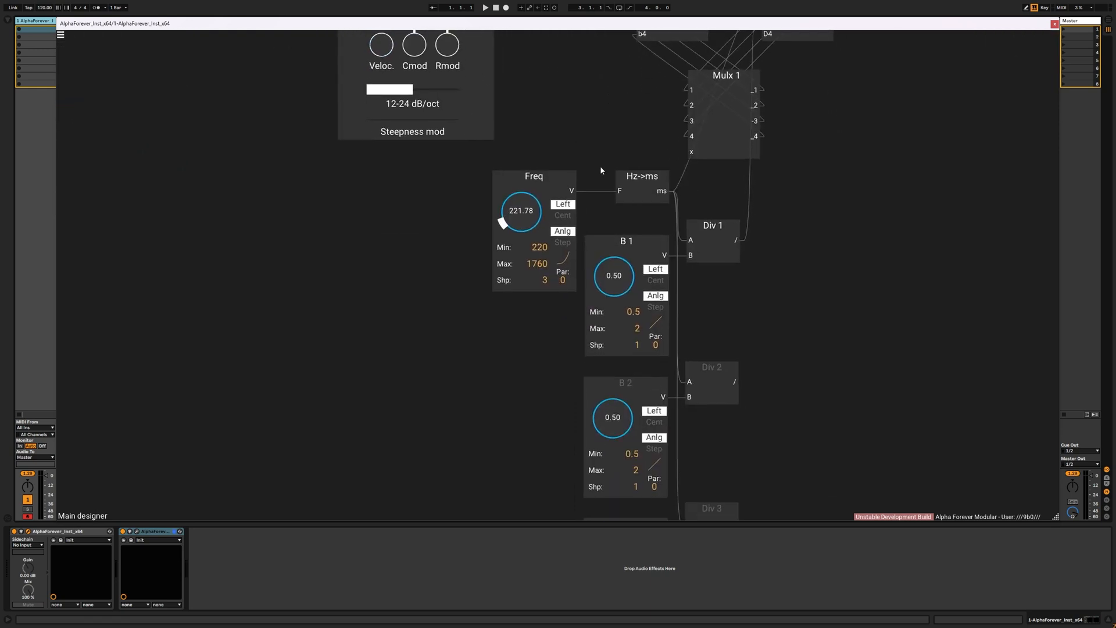
{"action": "right_click", "coordinate": [631, 239]}
{"action": "mouse_move", "coordinate": [669, 264]}
{"action": "left_click", "coordinate": [756, 263]}
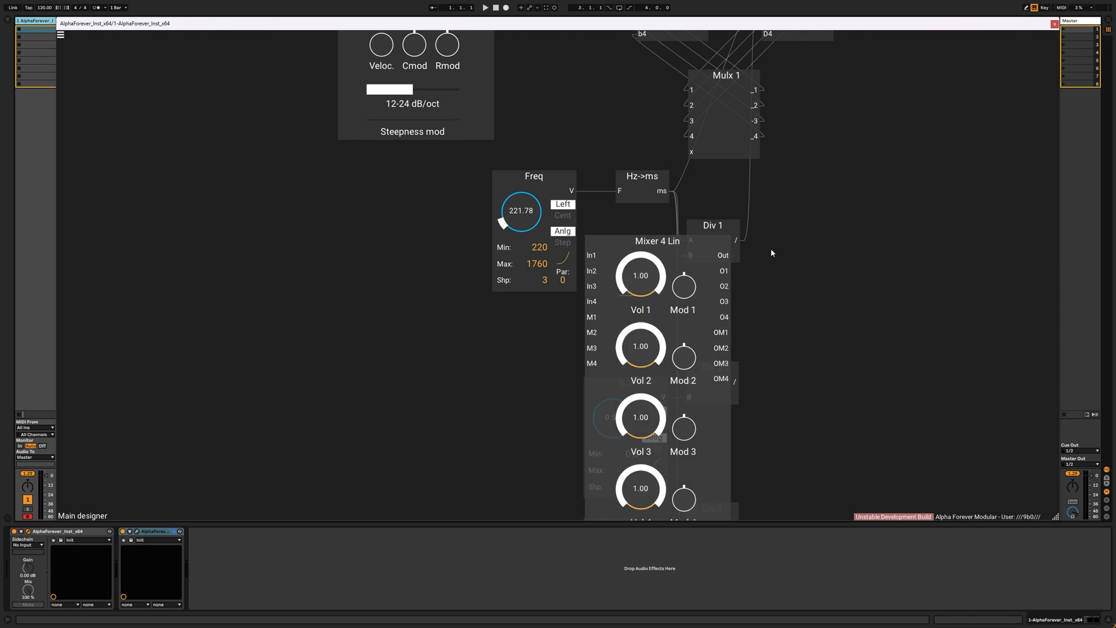
{"action": "left_click", "coordinate": [684, 243]}
{"action": "key", "text": "Delete"}
{"action": "key", "text": "ctrl+z"}
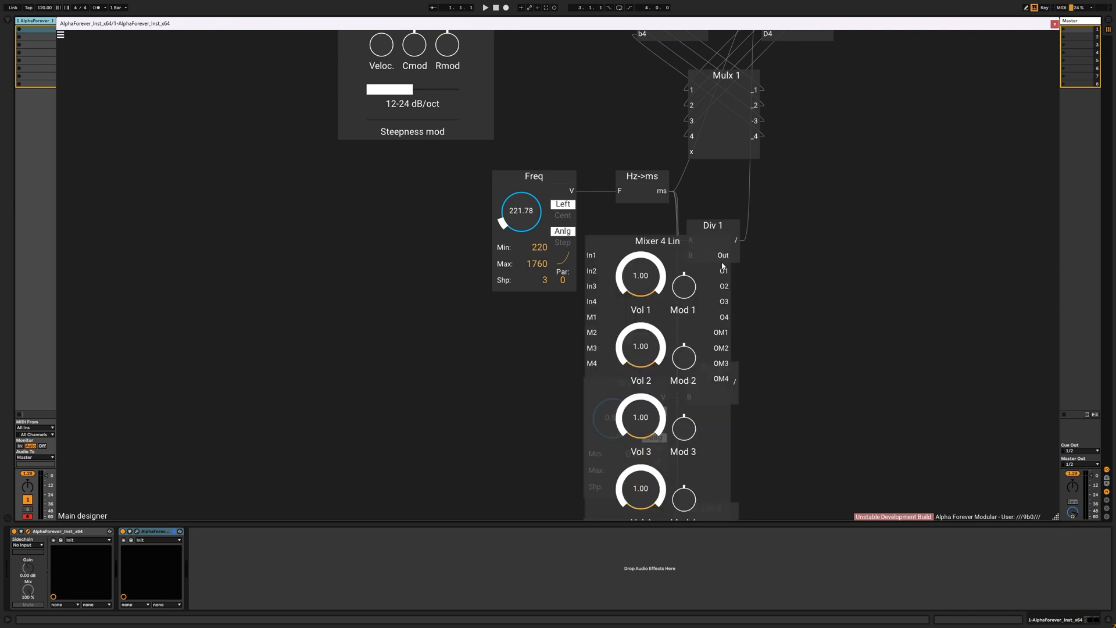
{"action": "key", "text": "ctrl+z"}
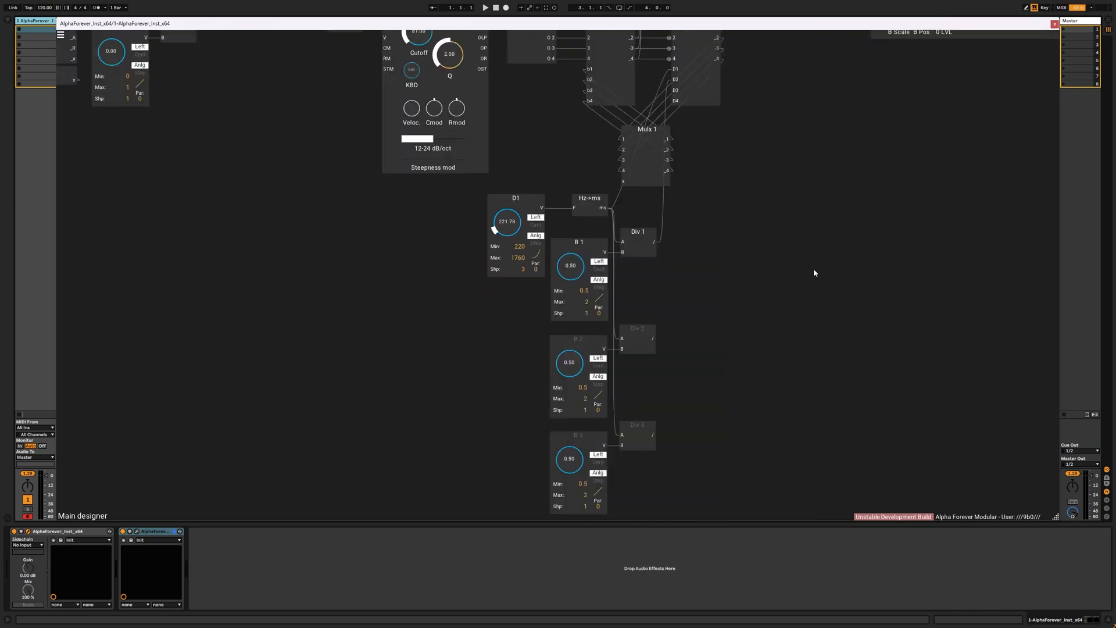
Step: Rename the D1 knob as Freq and the B 1 knob as x1
{"action": "double_click", "coordinate": [523, 198]}
{"action": "type", "text": "Freq"}
{"action": "key", "text": "Return"}
{"action": "scroll", "coordinate": [772, 282], "scroll_direction": "up", "scroll_amount": 2}
{"action": "double_click", "coordinate": [517, 229]}
{"action": "type", "text": "x1"}
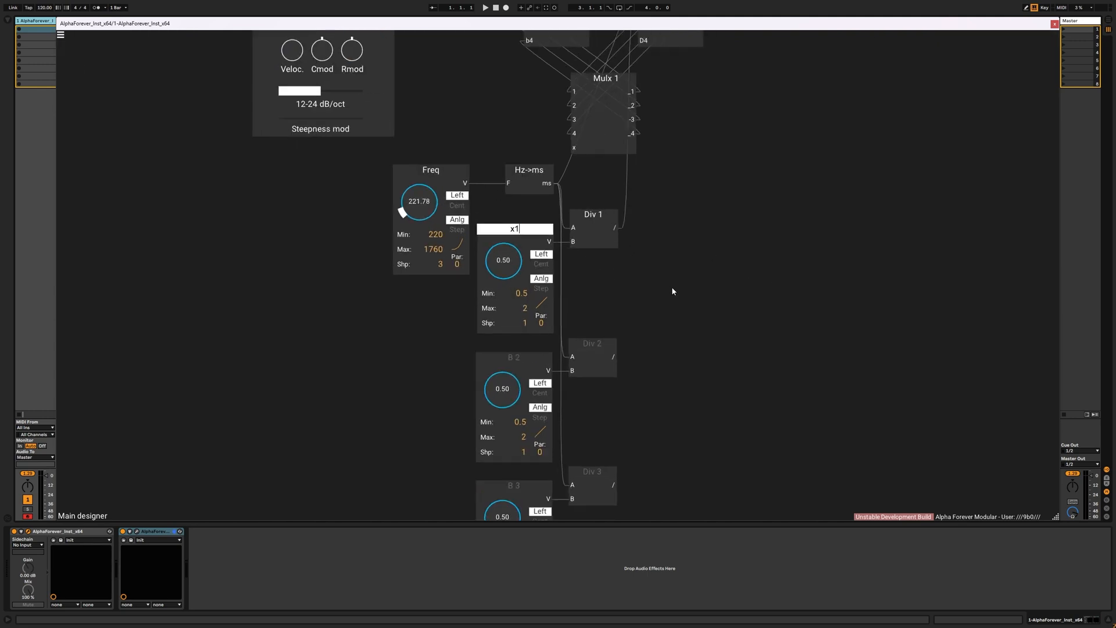
{"action": "key", "text": "Return"}
Step: Rename the three divider knobs, in order from Div 1 to Div 3, as x2, x3 and x4
{"action": "double_click", "coordinate": [513, 357]}
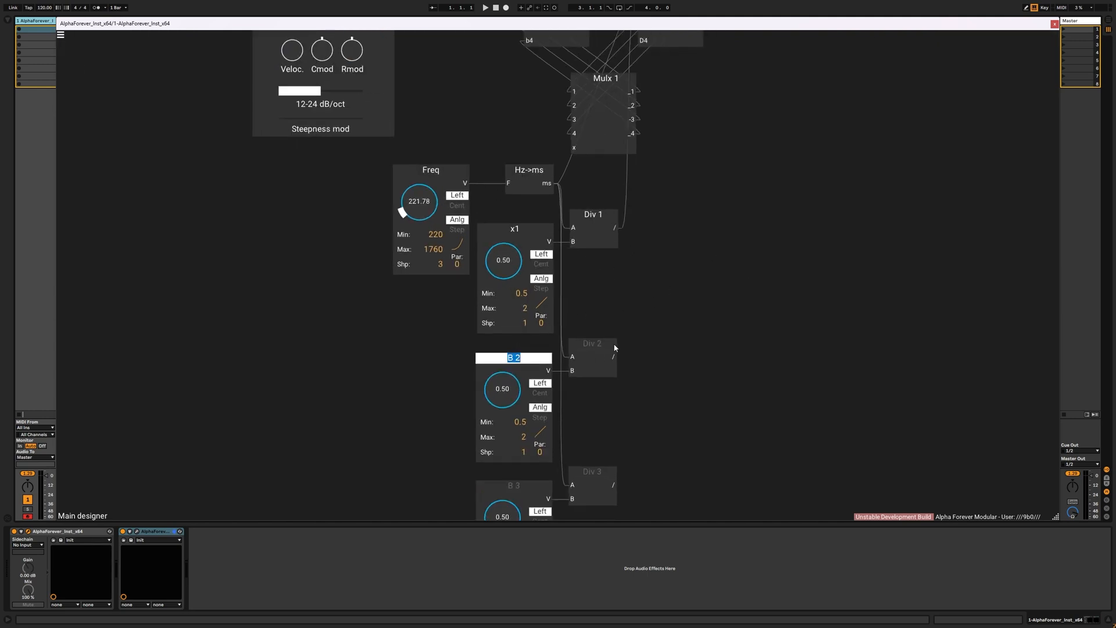
{"action": "right_click", "coordinate": [531, 228]}
{"action": "double_click", "coordinate": [517, 229]}
{"action": "type", "text": "x2"}
{"action": "key", "text": "Return"}
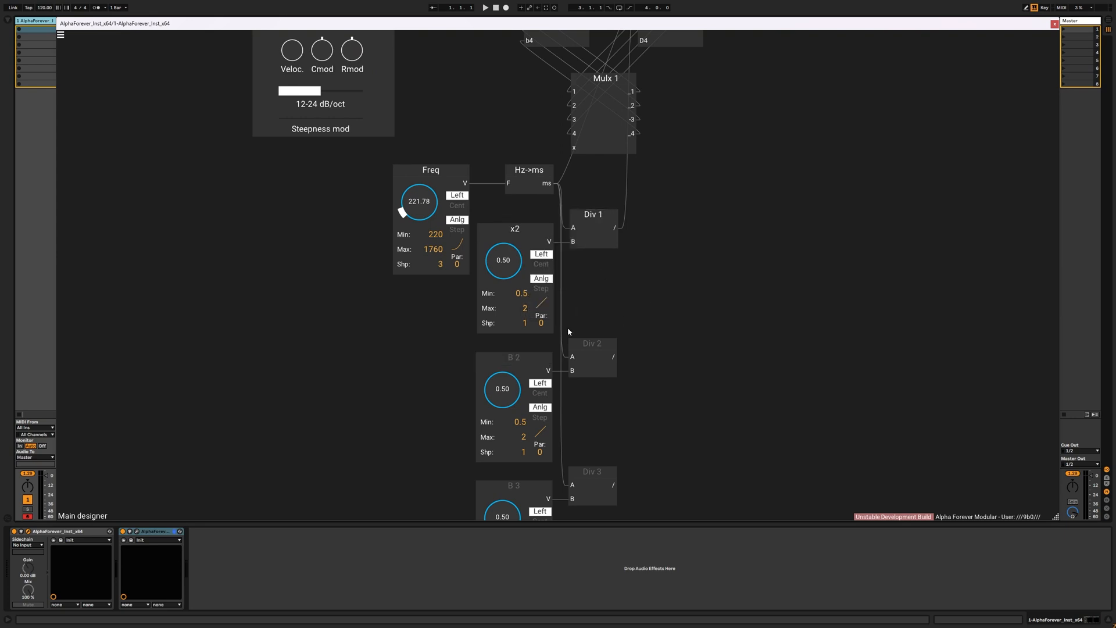
{"action": "double_click", "coordinate": [503, 359]}
{"action": "type", "text": "x3"}
{"action": "key", "text": "Return"}
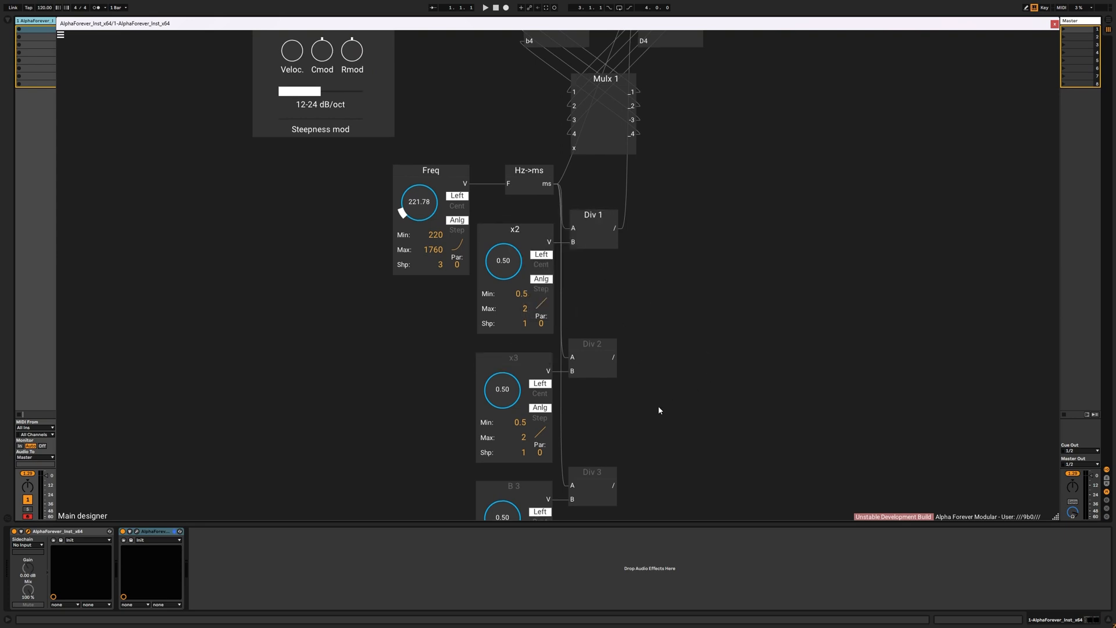
{"action": "scroll", "coordinate": [659, 406], "scroll_direction": "down", "scroll_amount": 3}
{"action": "double_click", "coordinate": [555, 320]}
{"action": "type", "text": "x4"}
{"action": "key", "text": "Return"}
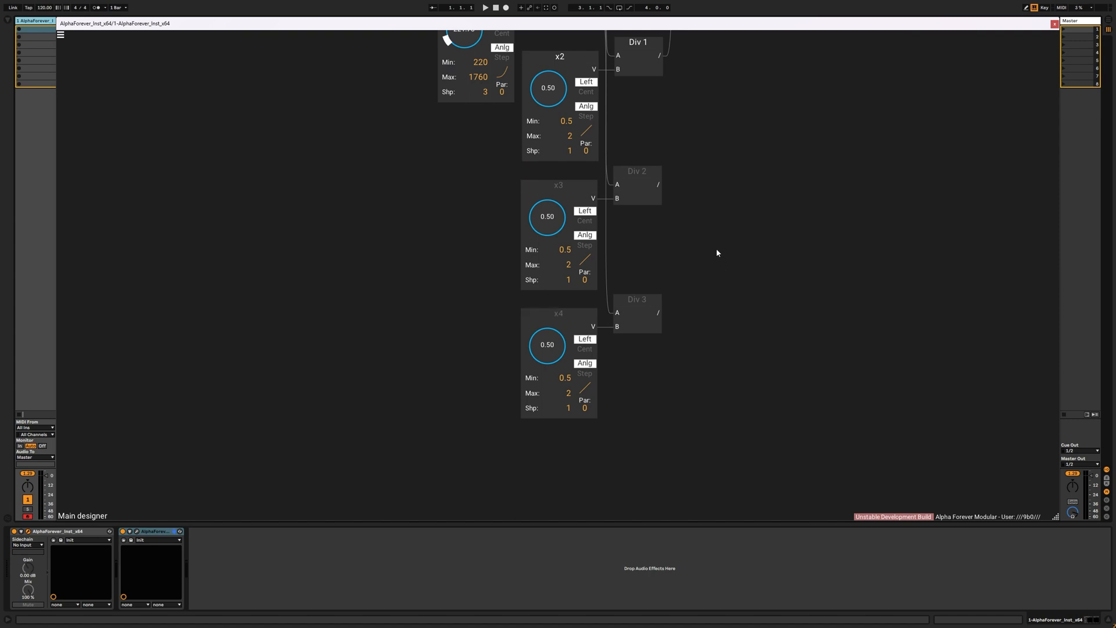
Step: Connect Div 2's output to Delayx 1's D3 input and Div 3's output to D4
{"action": "scroll", "coordinate": [717, 250], "scroll_direction": "down", "scroll_amount": 5}
{"action": "left_click_drag", "start_coordinate": [674, 397], "coordinate": [687, 247]}
{"action": "mouse_move", "coordinate": [674, 469]}
{"action": "left_mouse_down"}
{"action": "mouse_move", "coordinate": [701, 447]}
{"action": "mouse_move", "coordinate": [687, 254]}
{"action": "left_mouse_up"}
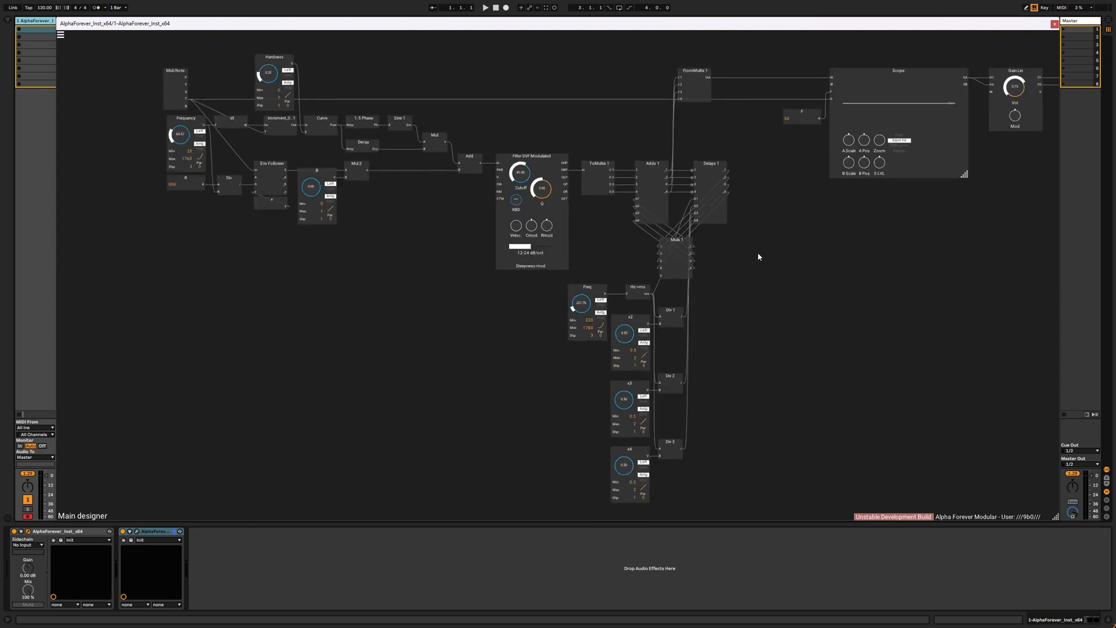
Step: Turn the x2 knob up to about 0.73
{"action": "scroll", "coordinate": [759, 237], "scroll_direction": "down", "scroll_amount": 1}
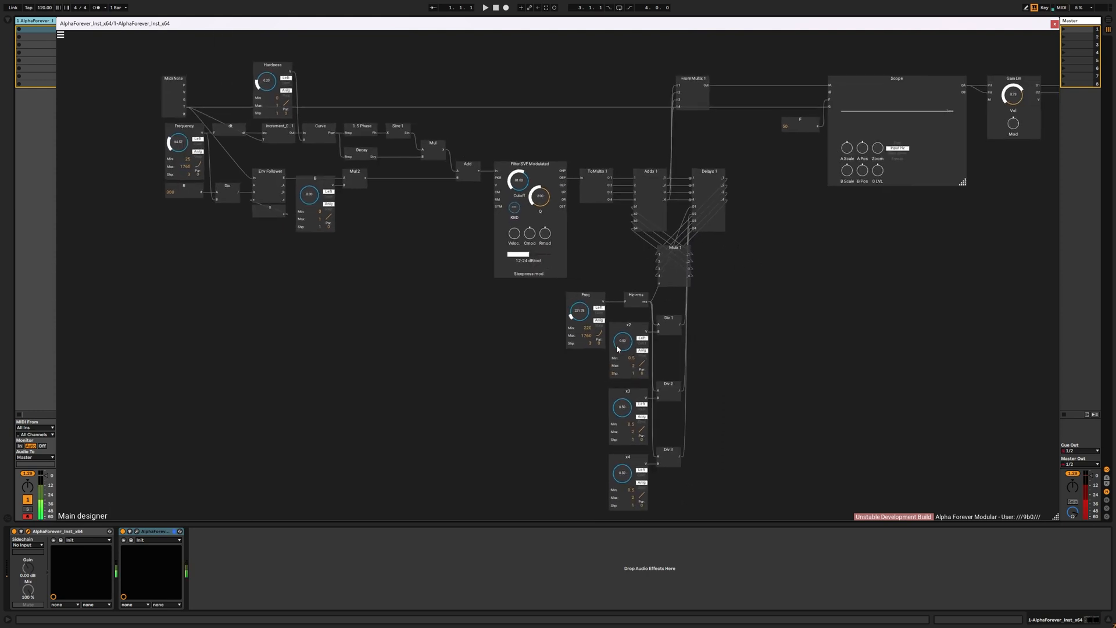
{"action": "left_click_drag", "start_coordinate": [623, 342], "coordinate": [622, 331]}
{"action": "scroll", "coordinate": [759, 273], "scroll_direction": "up", "scroll_amount": 2}
{"action": "scroll", "coordinate": [760, 273], "scroll_direction": "up", "scroll_amount": 1}
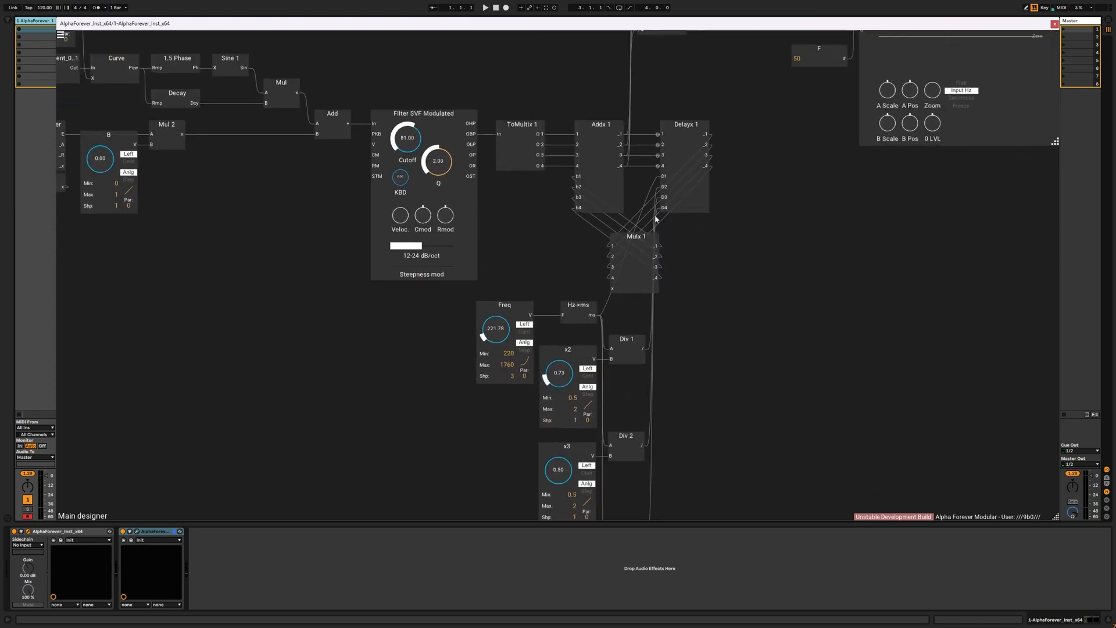
Step: Create a knob on Mulx 1's x input, place it beside that module, and rename it Feedback
{"action": "double_click", "coordinate": [613, 289]}
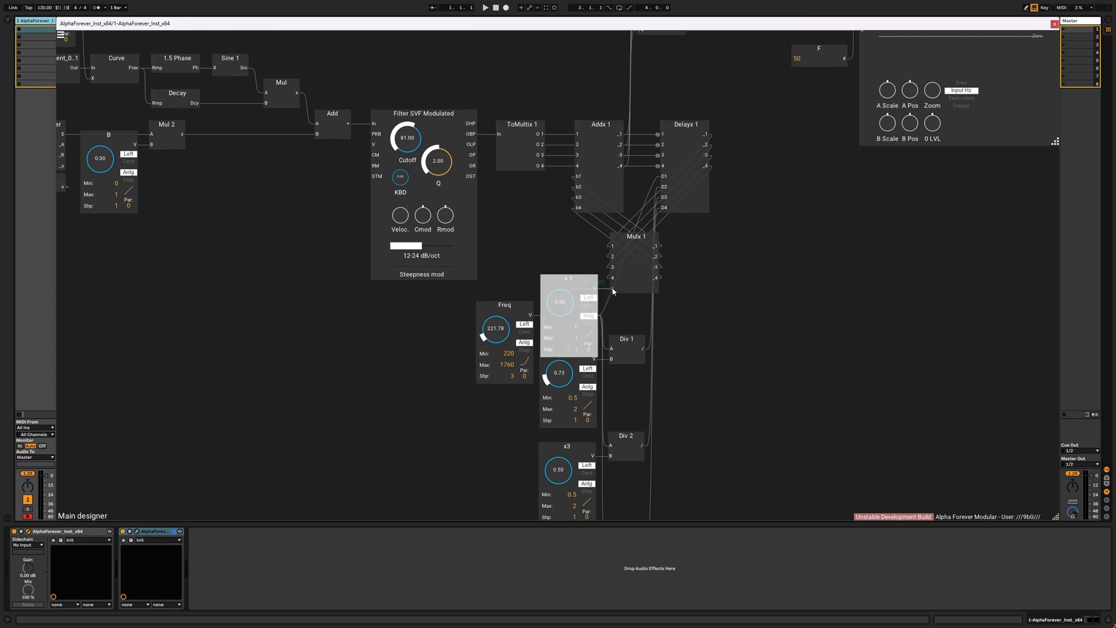
{"action": "left_click_drag", "start_coordinate": [587, 279], "coordinate": [587, 216]}
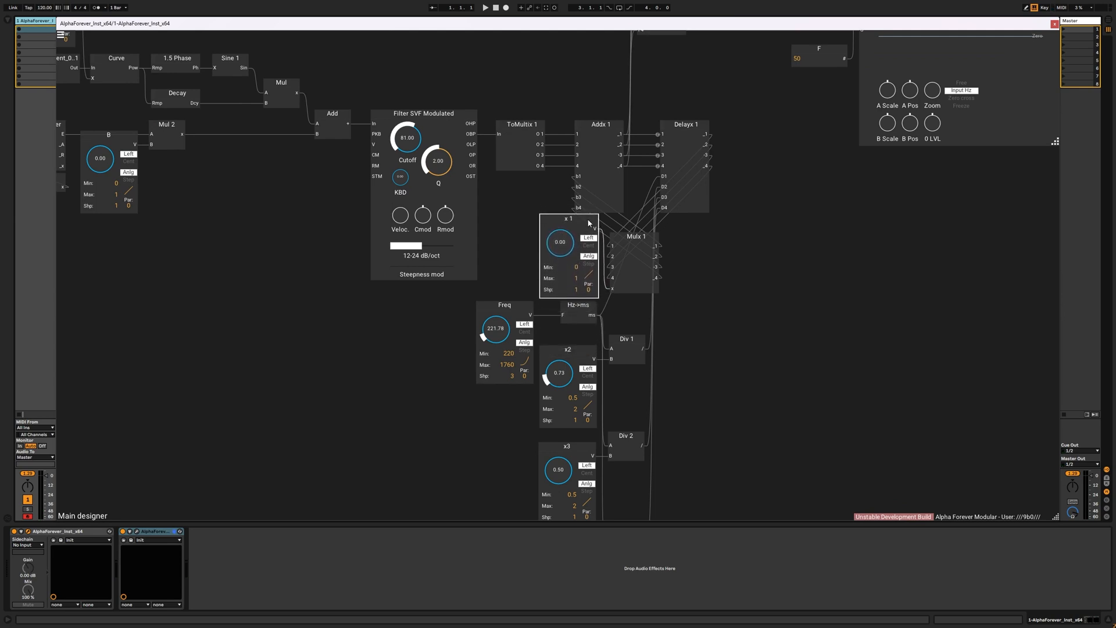
{"action": "double_click", "coordinate": [587, 219]}
{"action": "type", "text": "Feedback"}
{"action": "left_click", "coordinate": [808, 234]}
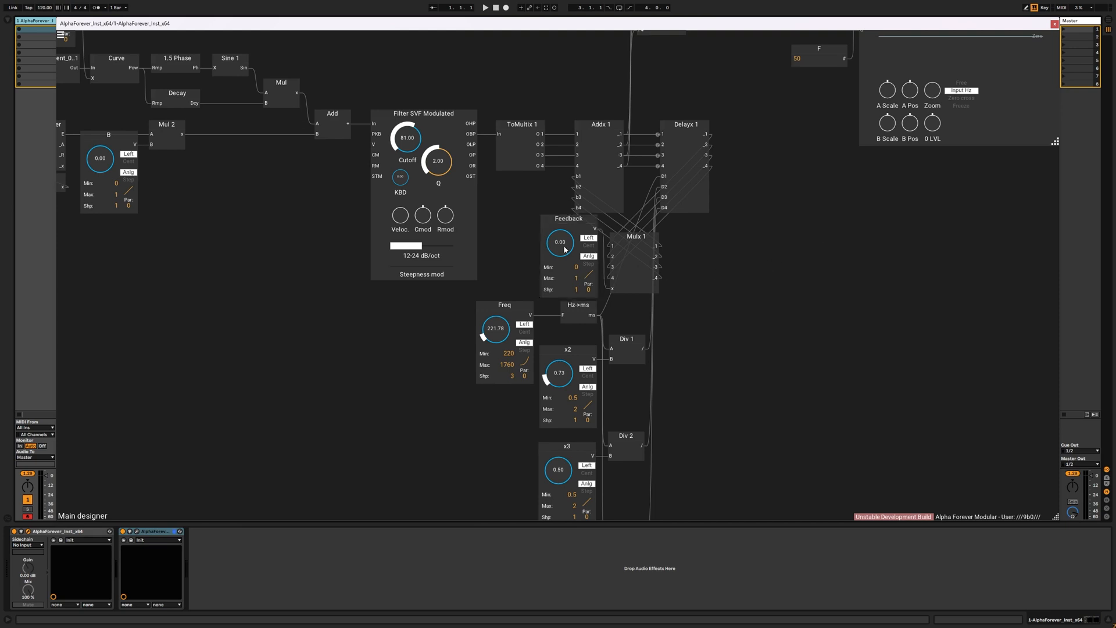
Step: Turn the Feedback knob up to about 0.89, x3 to about 1.27 and x4 to about 1.08
{"action": "left_click_drag", "start_coordinate": [564, 250], "coordinate": [568, 192]}
{"action": "scroll", "coordinate": [760, 433], "scroll_direction": "down", "scroll_amount": 2}
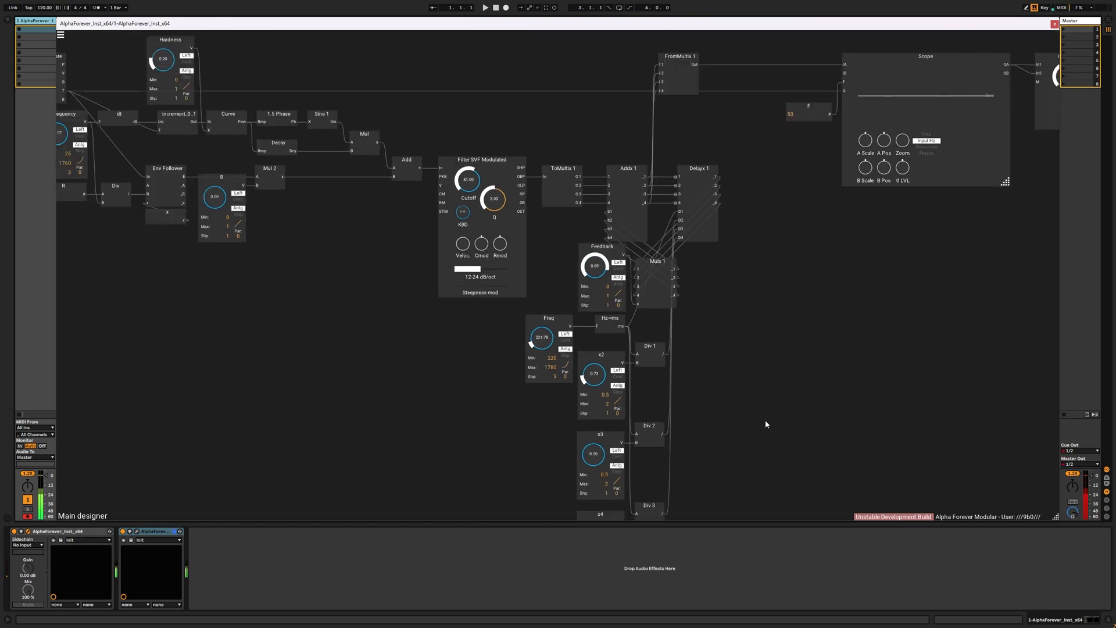
{"action": "left_click_drag", "start_coordinate": [765, 420], "coordinate": [764, 356]}
{"action": "left_click_drag", "start_coordinate": [593, 390], "coordinate": [597, 352]}
{"action": "left_click_drag", "start_coordinate": [596, 466], "coordinate": [602, 430]}
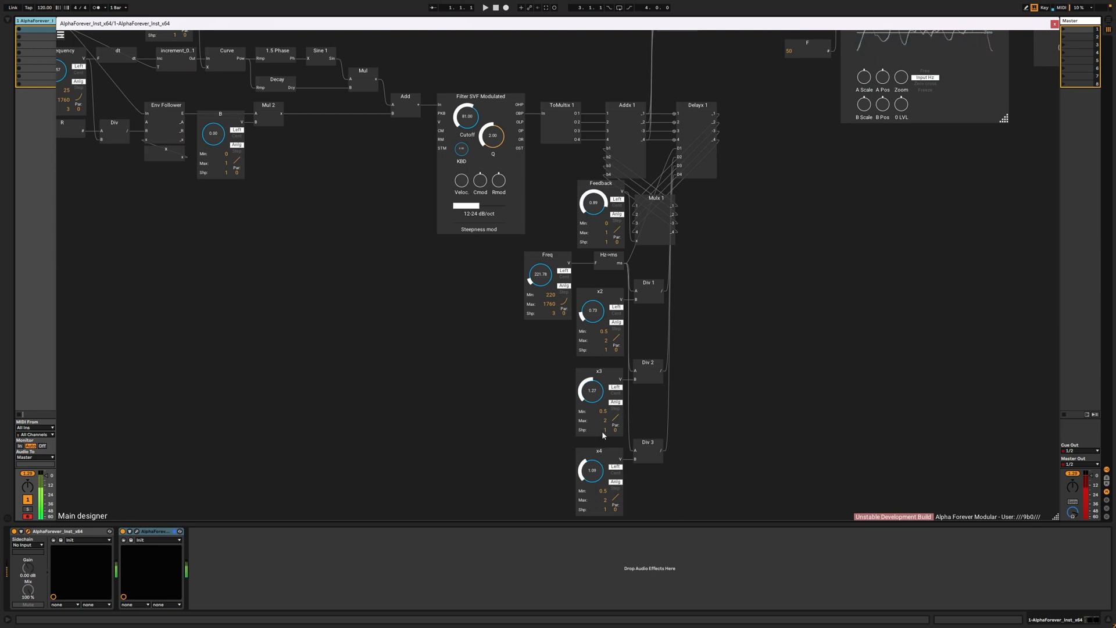
Step: Examine the available Hadamard and Householder mixing matrix modules and their channel sizes
{"action": "scroll", "coordinate": [826, 416], "scroll_direction": "down", "scroll_amount": 3}
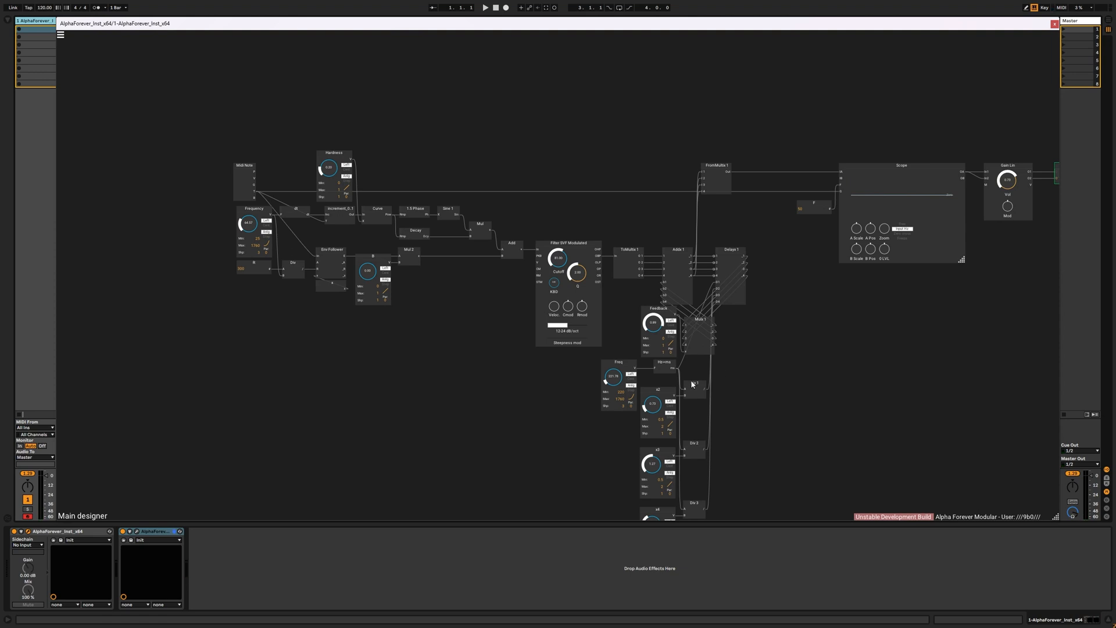
{"action": "left_click_drag", "start_coordinate": [758, 406], "coordinate": [769, 350]}
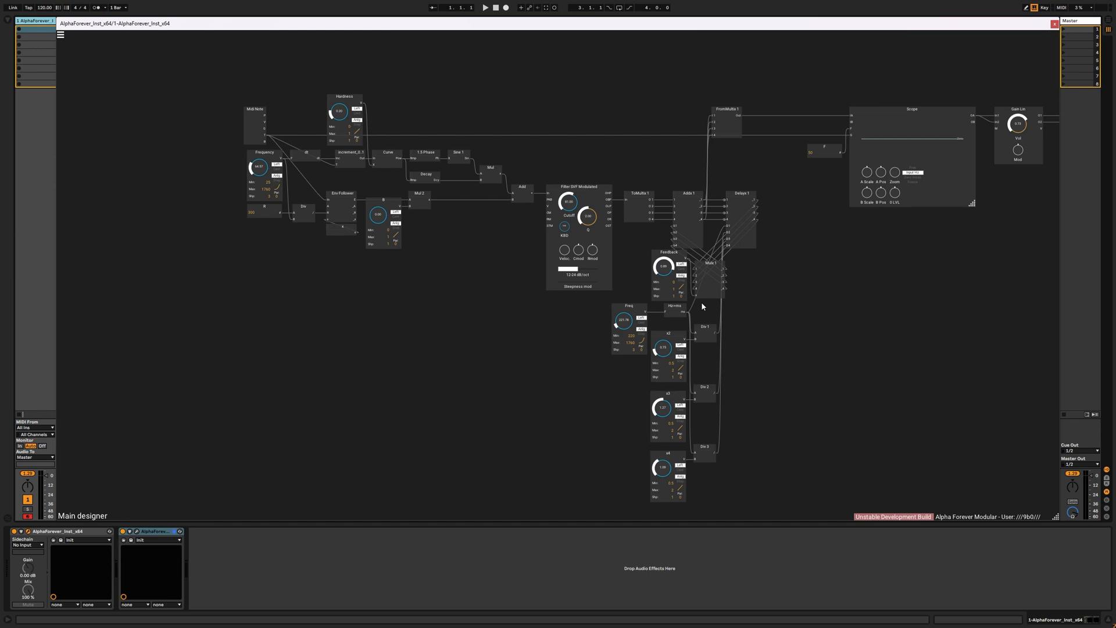
{"action": "scroll", "coordinate": [767, 152], "scroll_direction": "up", "scroll_amount": 3}
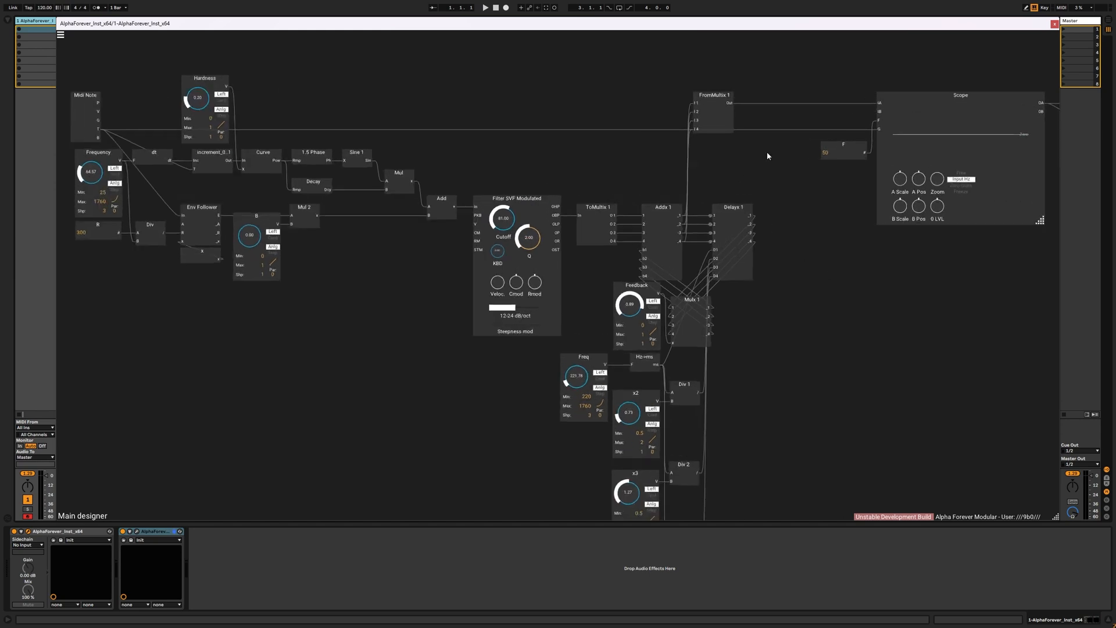
{"action": "scroll", "coordinate": [712, 165], "scroll_direction": "down", "scroll_amount": 5}
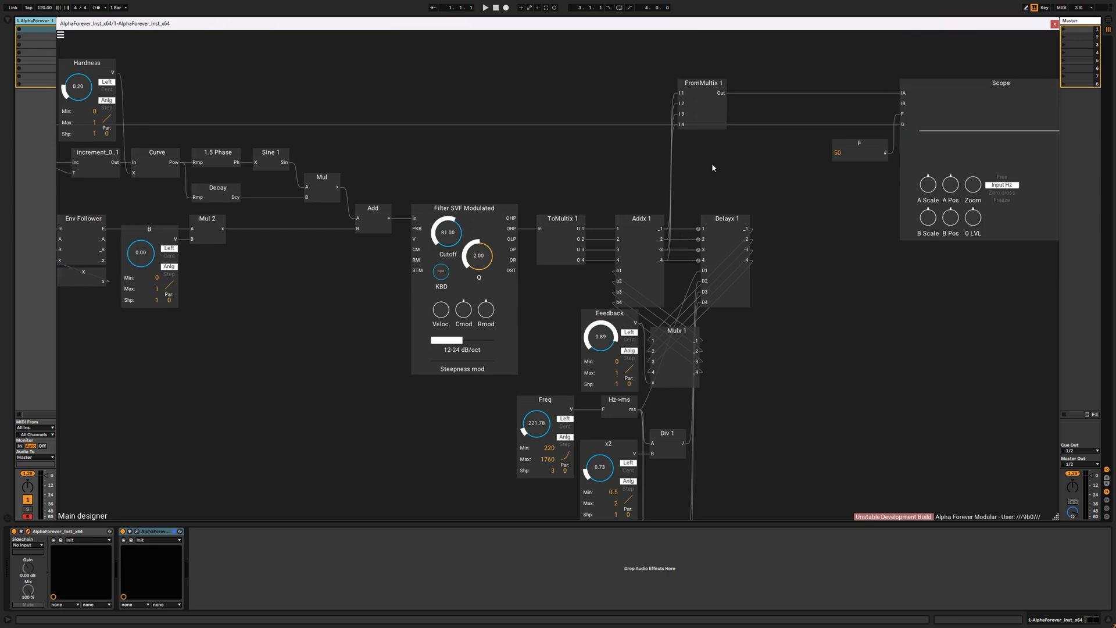
{"action": "scroll", "coordinate": [590, 145], "scroll_direction": "down", "scroll_amount": 4}
{"action": "left_click_drag", "start_coordinate": [609, 167], "coordinate": [702, 375]}
{"action": "left_click_drag", "start_coordinate": [558, 156], "coordinate": [598, 374]}
{"action": "scroll", "coordinate": [590, 365], "scroll_direction": "up", "scroll_amount": 5}
{"action": "scroll", "coordinate": [589, 365], "scroll_direction": "up", "scroll_amount": 5}
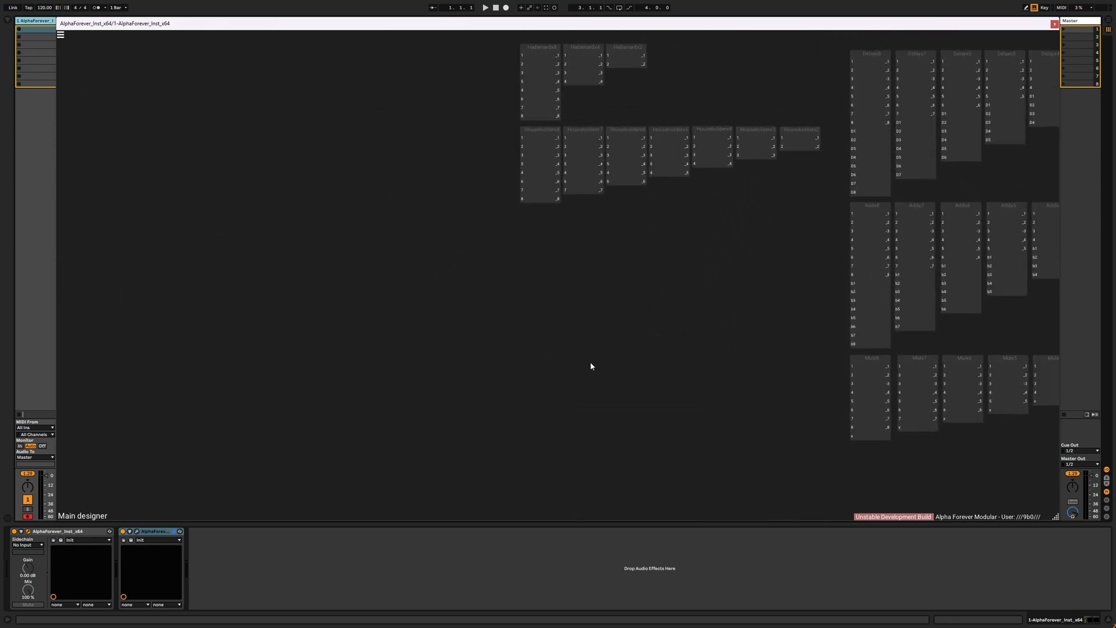
{"action": "scroll", "coordinate": [571, 363], "scroll_direction": "up", "scroll_amount": 2}
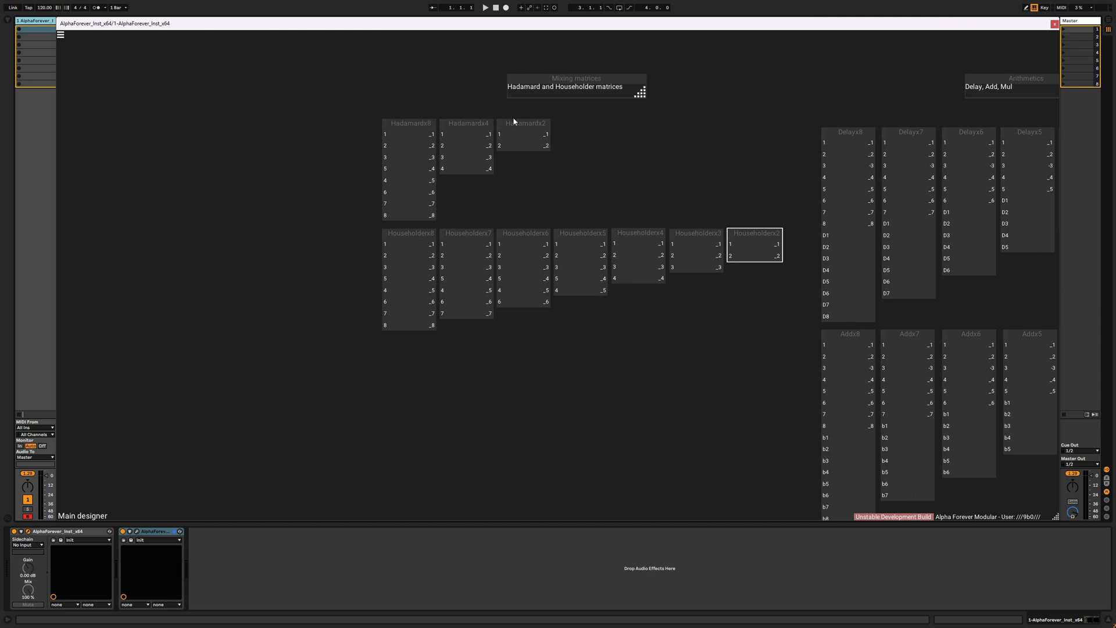
{"action": "left_click_drag", "start_coordinate": [348, 110], "coordinate": [630, 228]}
{"action": "left_click_drag", "start_coordinate": [347, 216], "coordinate": [771, 355]}
{"action": "left_click", "coordinate": [770, 354]}
{"action": "left_click_drag", "start_coordinate": [309, 92], "coordinate": [639, 226]}
{"action": "left_click_drag", "start_coordinate": [332, 224], "coordinate": [560, 264]}
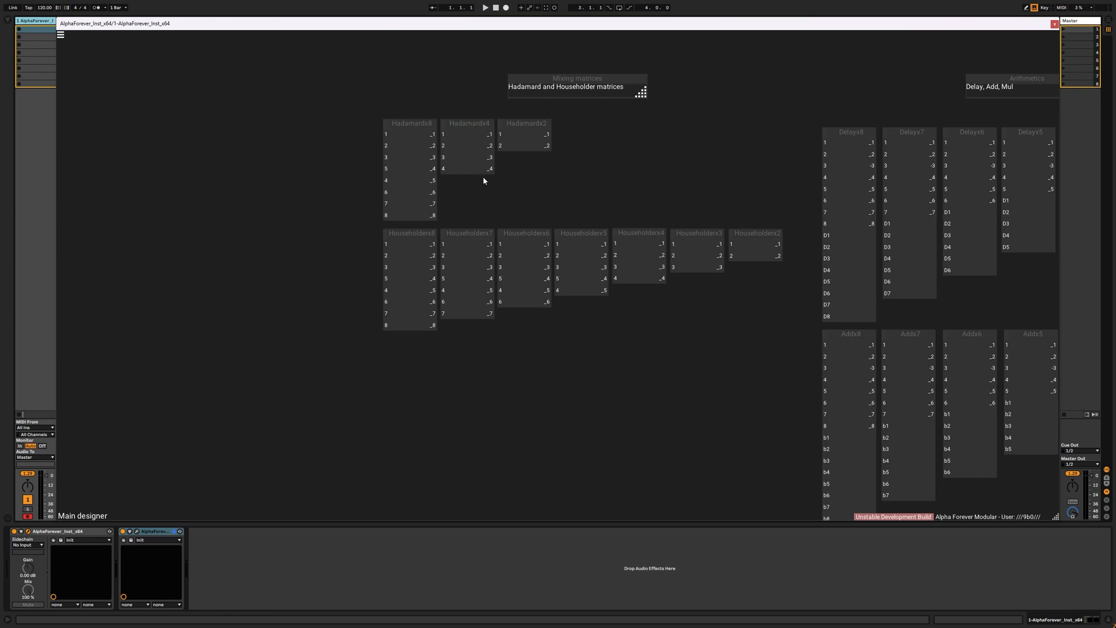
Step: Inspect the internal wiring of the Hadamardx8 and Householderx8 modules, including Householderx8's m 5 block
{"action": "double_click", "coordinate": [417, 160]}
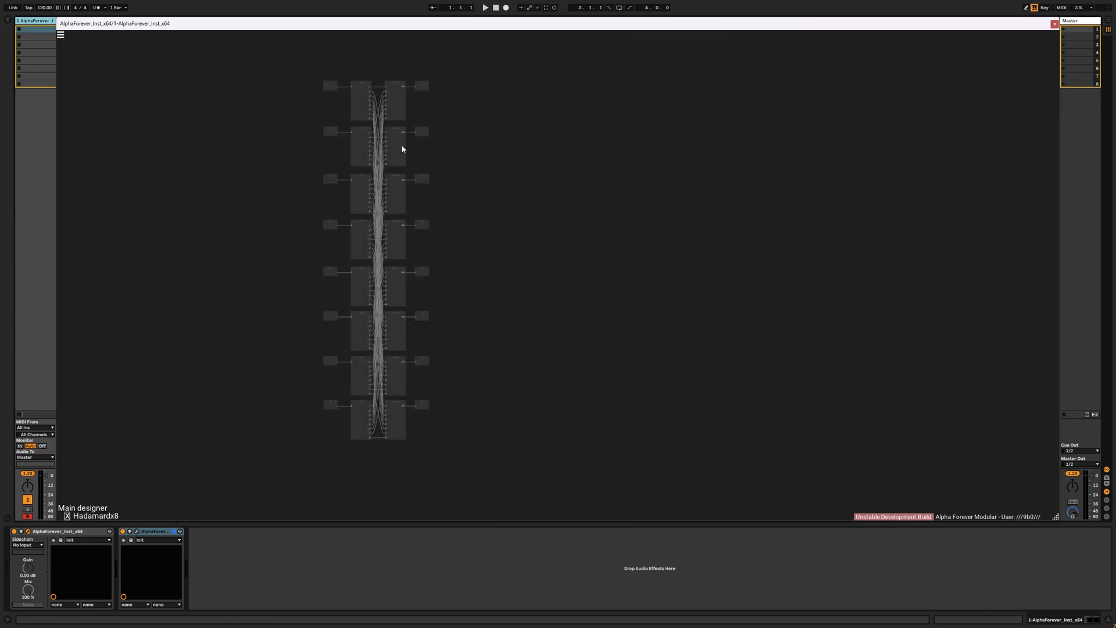
{"action": "scroll", "coordinate": [461, 215], "scroll_direction": "up", "scroll_amount": 2}
{"action": "left_click_drag", "start_coordinate": [461, 214], "coordinate": [818, 294]}
{"action": "scroll", "coordinate": [818, 290], "scroll_direction": "up", "scroll_amount": 3}
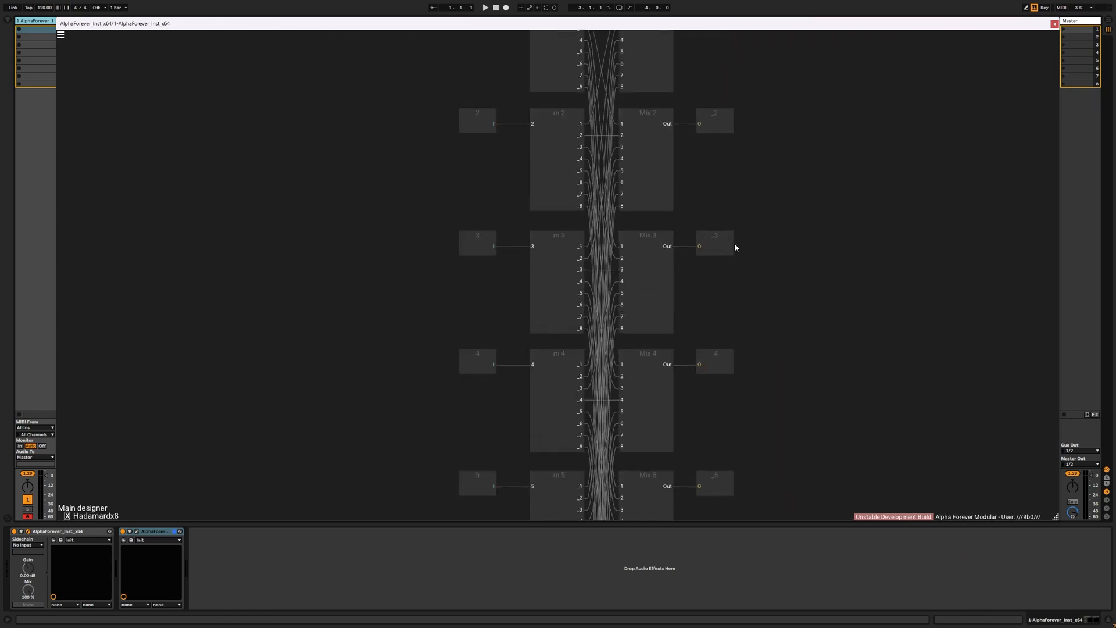
{"action": "double_click", "coordinate": [797, 268]}
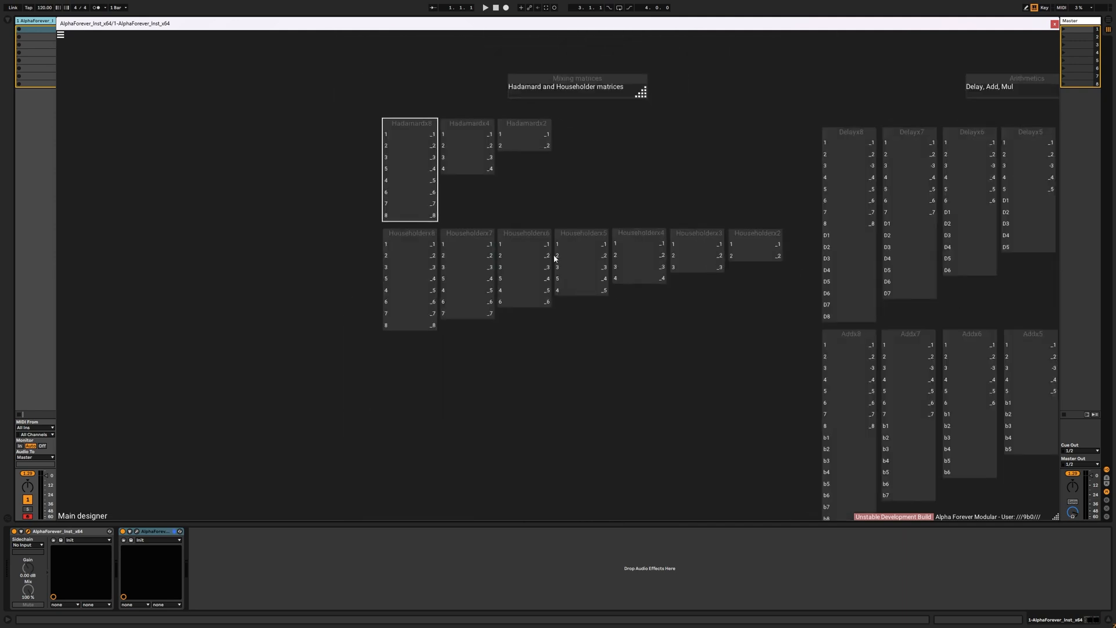
{"action": "double_click", "coordinate": [396, 284]}
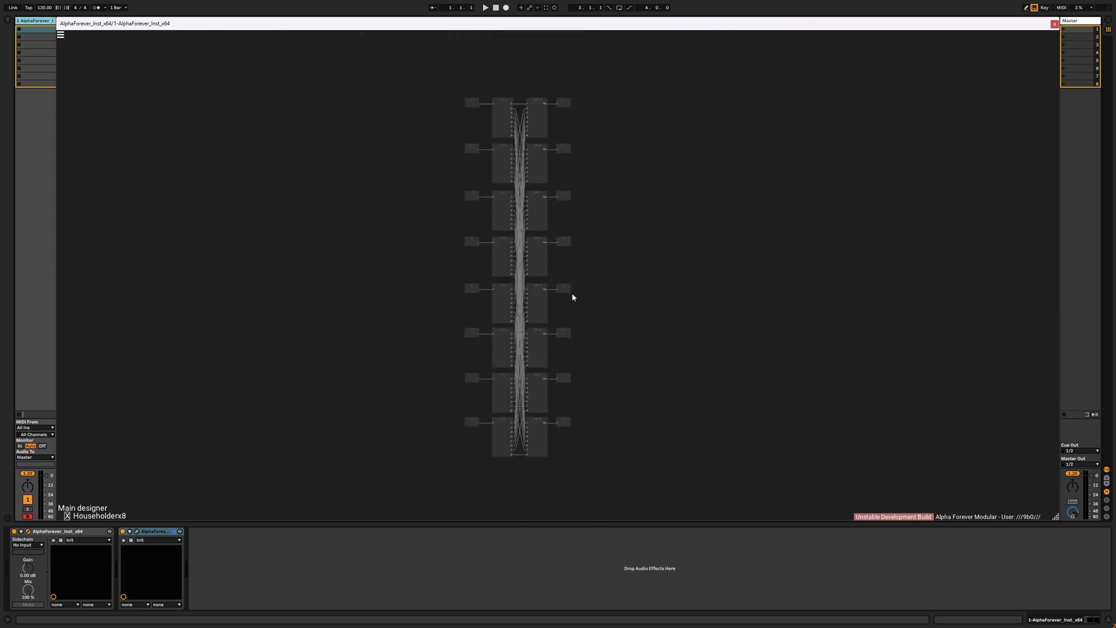
{"action": "double_click", "coordinate": [502, 307]}
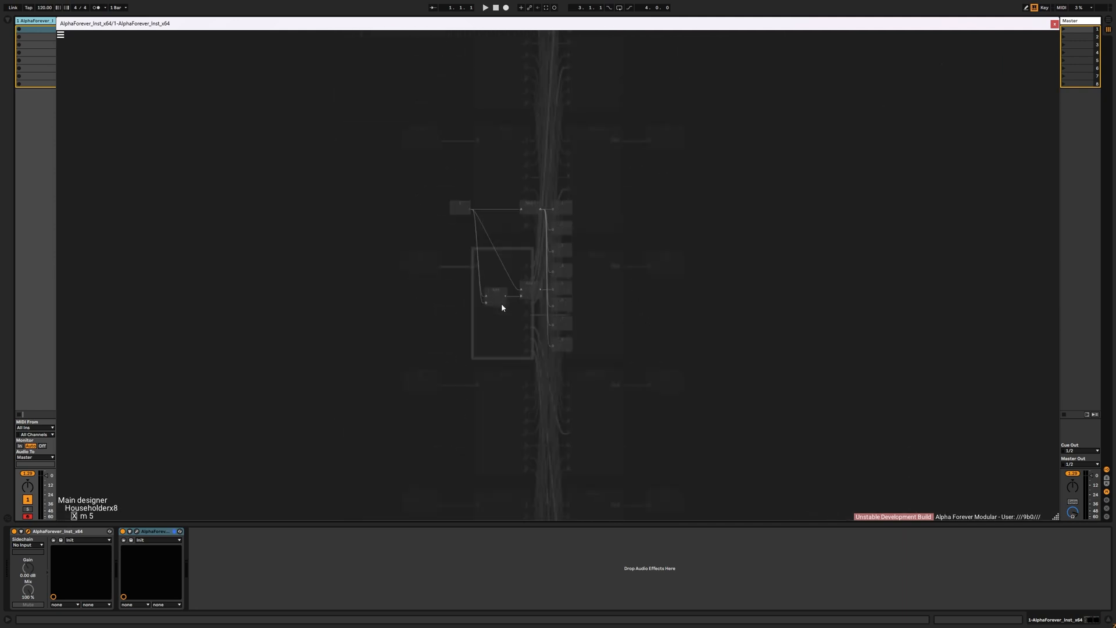
{"action": "double_click", "coordinate": [667, 260]}
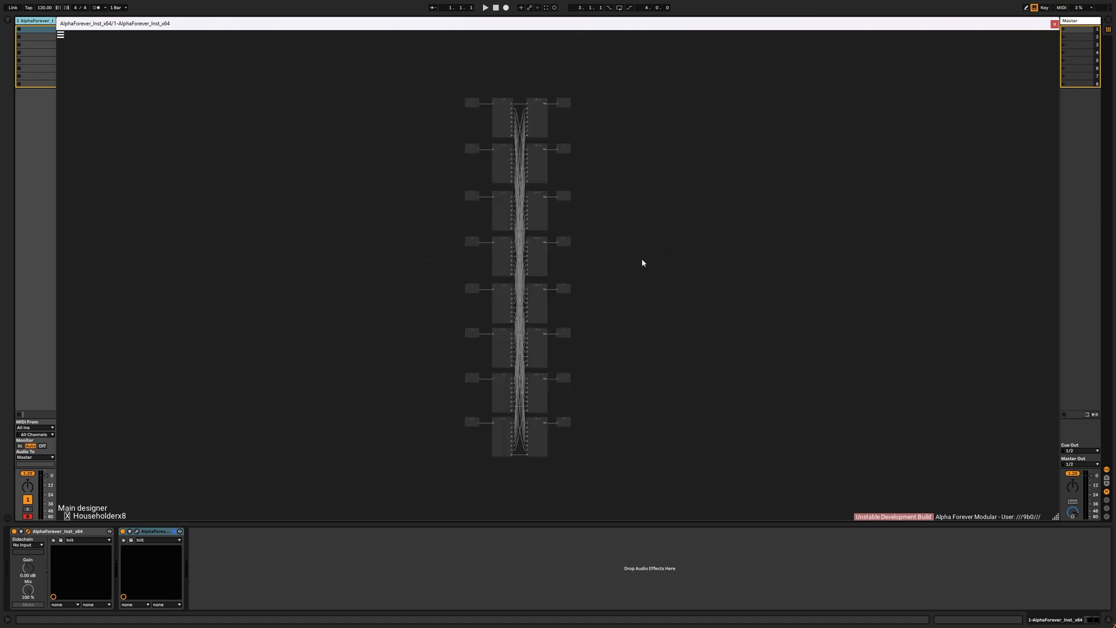
{"action": "double_click", "coordinate": [642, 263]}
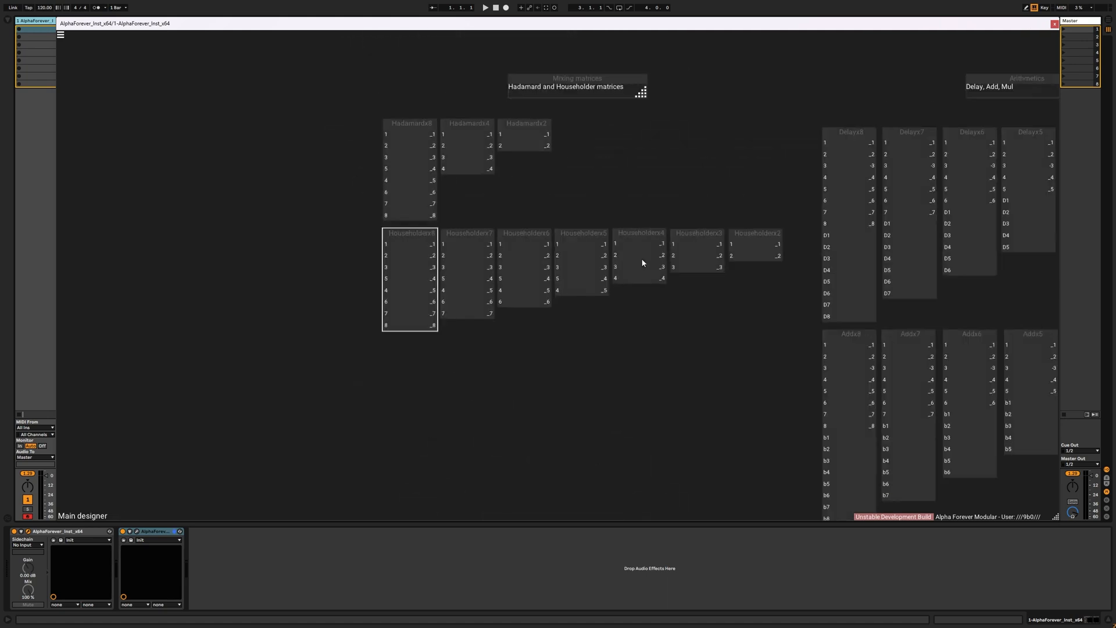
Step: Copy the Householderx4 matrix module and paste it into the patch near the delay network
{"action": "left_click", "coordinate": [639, 271]}
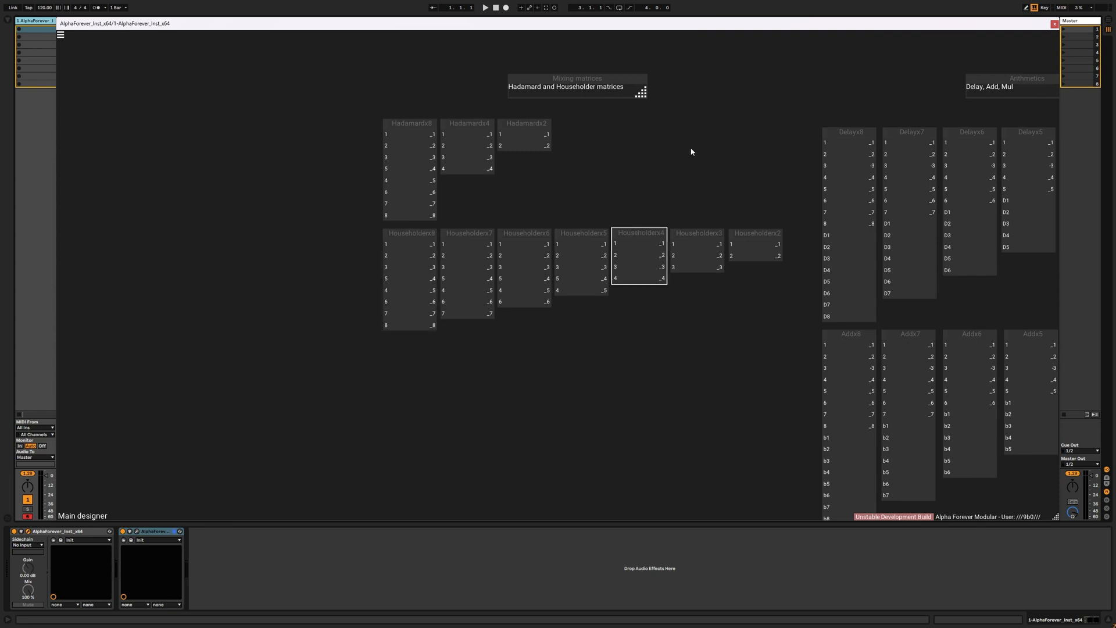
{"action": "double_click", "coordinate": [641, 246]}
{"action": "double_click", "coordinate": [661, 247]}
{"action": "left_click_drag", "start_coordinate": [725, 401], "coordinate": [481, 142]}
{"action": "scroll", "coordinate": [862, 375], "scroll_direction": "down", "scroll_amount": 3}
{"action": "left_click_drag", "start_coordinate": [847, 388], "coordinate": [541, 117]}
{"action": "left_click_drag", "start_coordinate": [808, 337], "coordinate": [647, 34]}
{"action": "left_click_drag", "start_coordinate": [590, 420], "coordinate": [649, 319]}
{"action": "key", "text": "ctrl+v"}
Step: Place the Householderx4 module between Addx 1 and Delayx 1 and route the four channels through it
{"action": "left_click", "coordinate": [554, 275]}
{"action": "scroll", "coordinate": [556, 283], "scroll_direction": "up", "scroll_amount": 6}
{"action": "left_click_drag", "start_coordinate": [540, 318], "coordinate": [593, 185]}
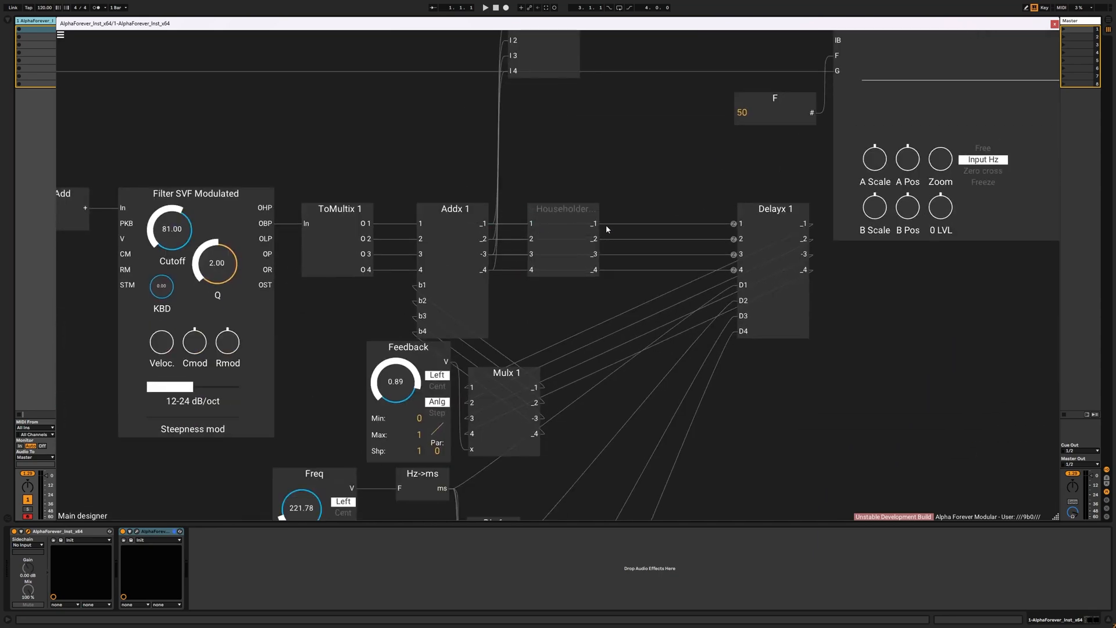
{"action": "left_click_drag", "start_coordinate": [596, 229], "coordinate": [655, 211]}
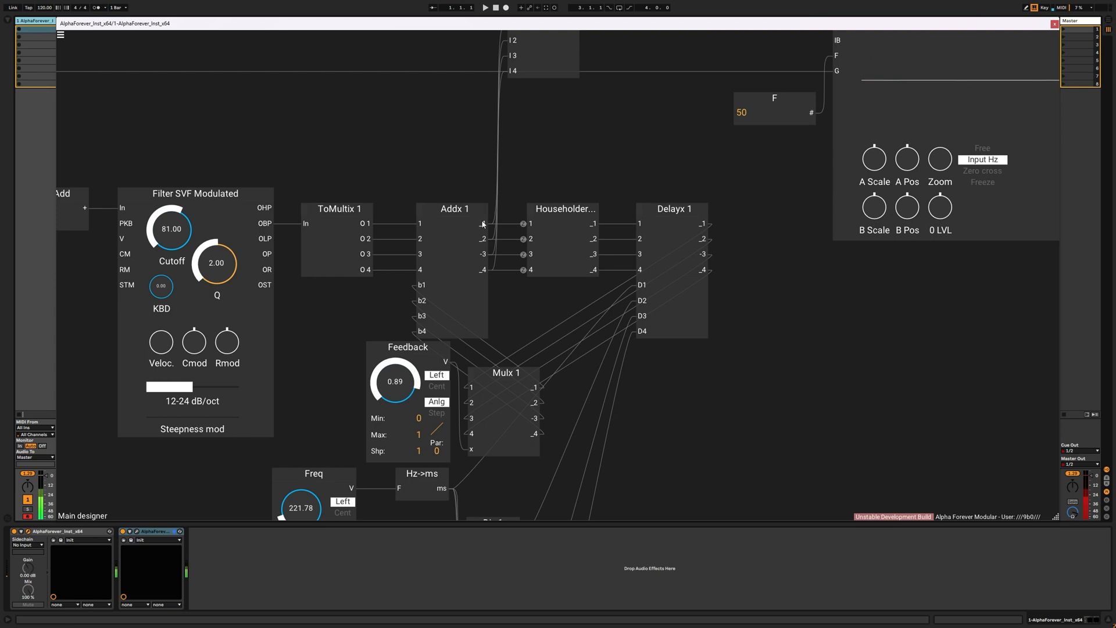
{"action": "left_click_drag", "start_coordinate": [484, 224], "coordinate": [639, 224]}
Step: Set the Feedback knob to about 0.88, x3 to about 0.96 and x4 to about 0.72
{"action": "scroll", "coordinate": [798, 319], "scroll_direction": "down", "scroll_amount": 1}
{"action": "scroll", "coordinate": [798, 319], "scroll_direction": "down", "scroll_amount": 2}
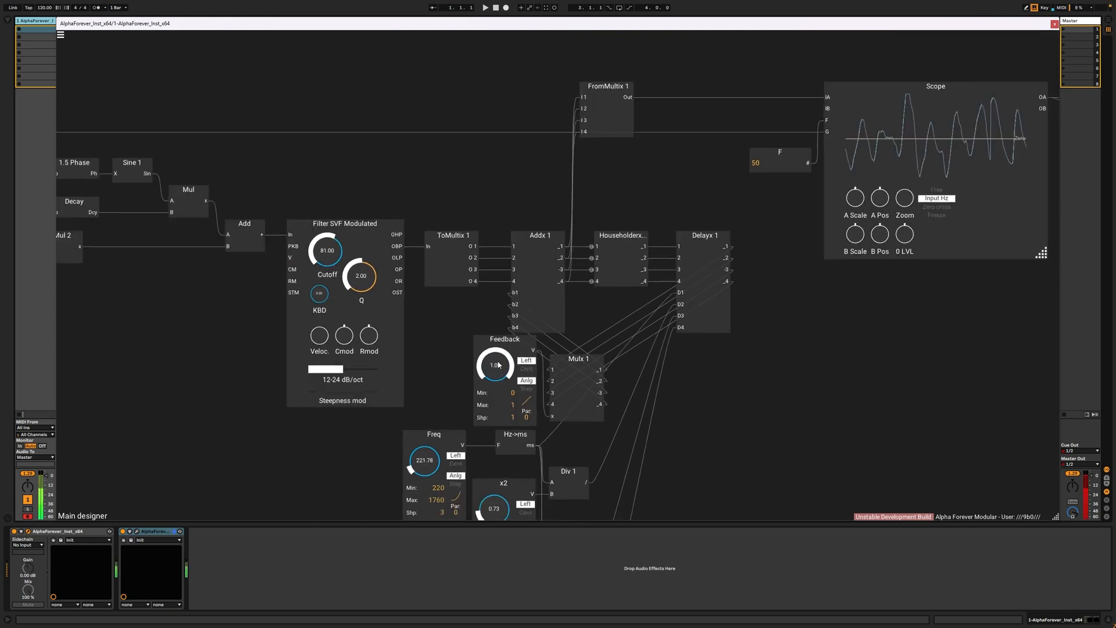
{"action": "left_click_drag", "start_coordinate": [498, 367], "coordinate": [497, 376]}
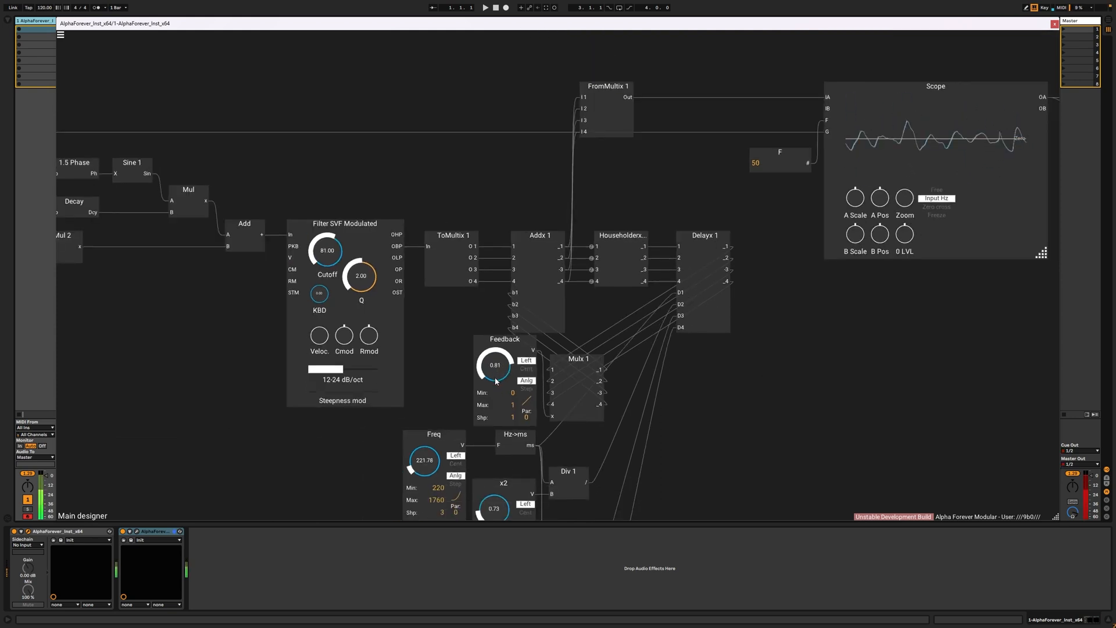
{"action": "left_click_drag", "start_coordinate": [710, 419], "coordinate": [742, 182]}
{"action": "left_click_drag", "start_coordinate": [526, 381], "coordinate": [528, 420]}
{"action": "left_click_drag", "start_coordinate": [520, 487], "coordinate": [521, 493]}
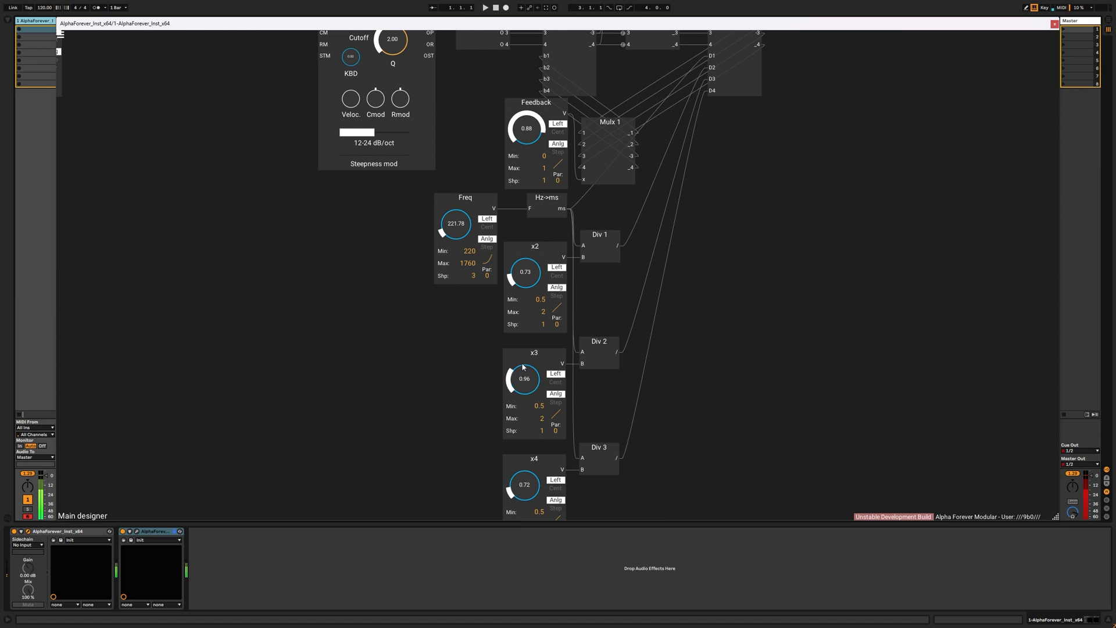
Step: Turn x3 up to about 1.35, Freq up to about 244.06 and x2 down to about 0.57
{"action": "left_click_drag", "start_coordinate": [523, 366], "coordinate": [523, 360]}
{"action": "left_click_drag", "start_coordinate": [463, 233], "coordinate": [459, 212]}
{"action": "mouse_move", "coordinate": [531, 277]}
{"action": "left_mouse_down"}
{"action": "mouse_move", "coordinate": [533, 234]}
{"action": "mouse_move", "coordinate": [528, 282]}
{"action": "left_mouse_up"}
Step: Tune the SVF filter to a Cutoff of about 56.03 and Q of about 1.37, and raise Feedback to about 0.95
{"action": "left_click_drag", "start_coordinate": [280, 174], "coordinate": [409, 357]}
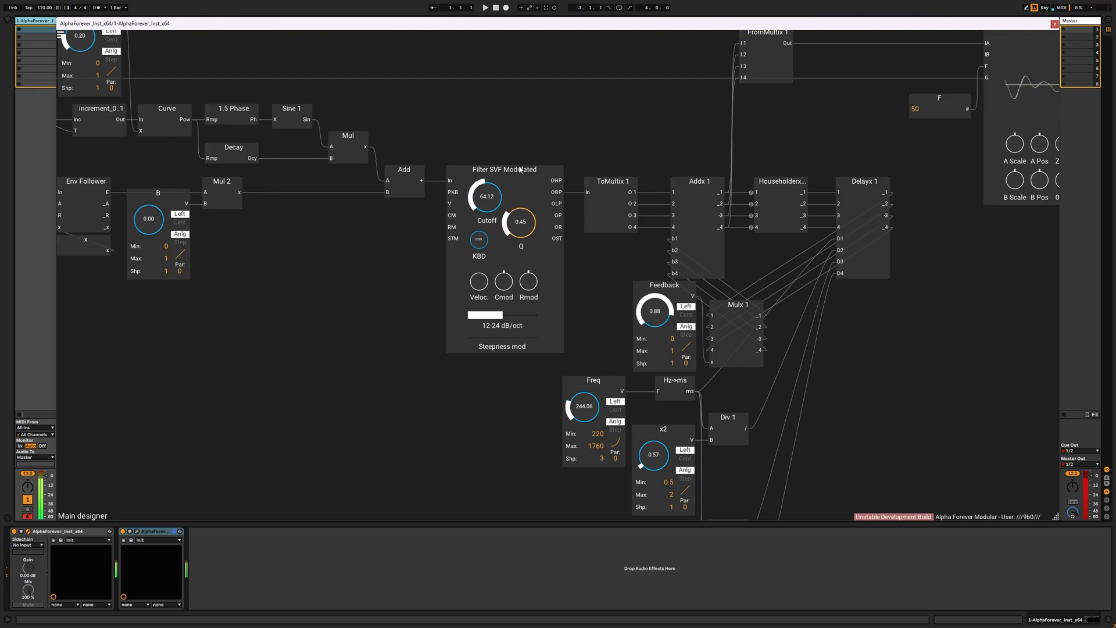
{"action": "left_click_drag", "start_coordinate": [585, 131], "coordinate": [270, 274]}
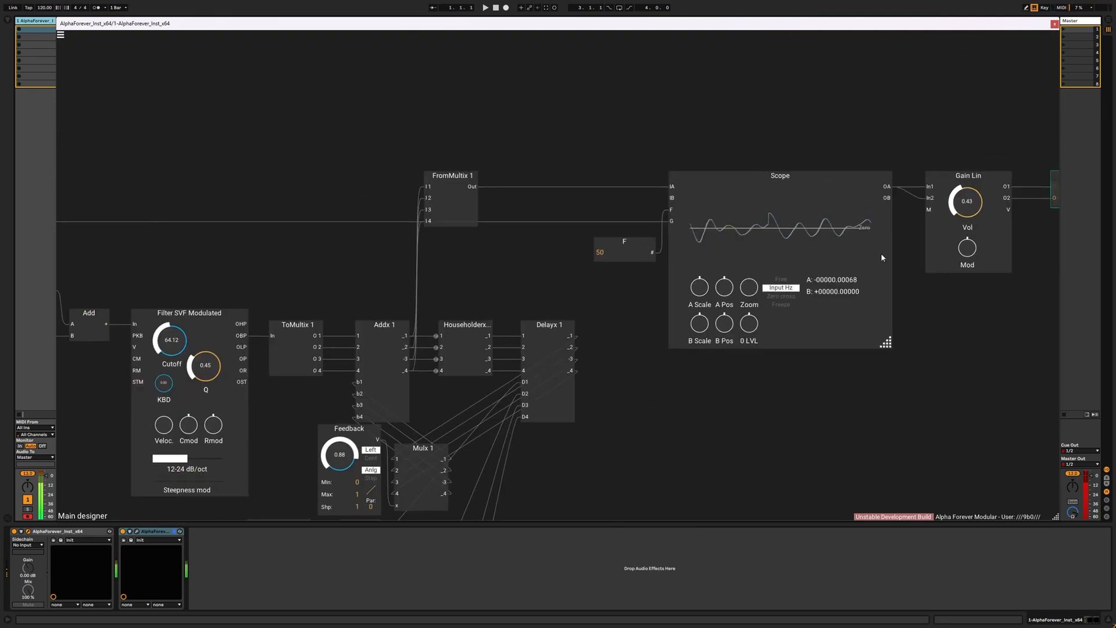
{"action": "left_click_drag", "start_coordinate": [600, 444], "coordinate": [727, 219]}
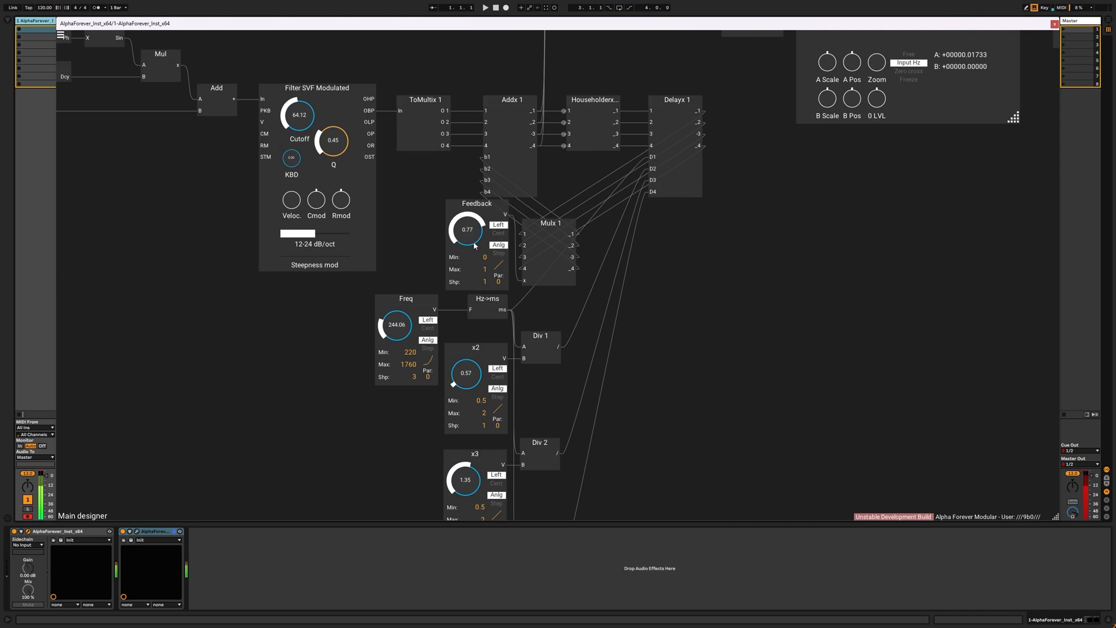
{"action": "left_click_drag", "start_coordinate": [473, 242], "coordinate": [474, 233]}
{"action": "left_click_drag", "start_coordinate": [305, 121], "coordinate": [338, 127]}
{"action": "left_click_drag", "start_coordinate": [633, 403], "coordinate": [639, 306]}
{"action": "left_click_drag", "start_coordinate": [764, 257], "coordinate": [758, 367]}
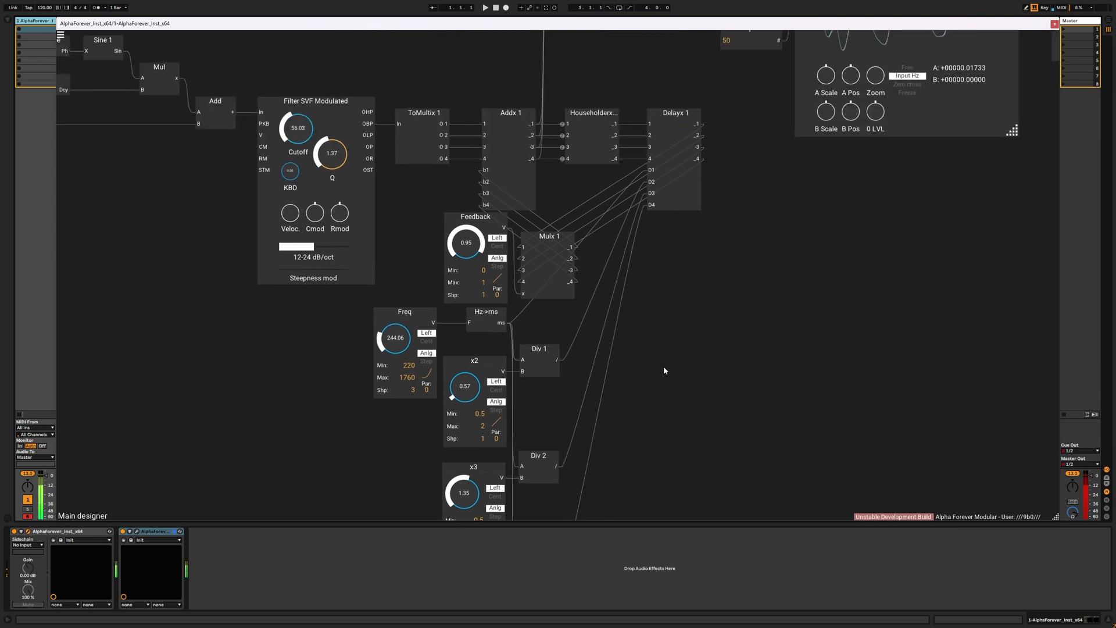
Step: Adjust the delay ratio knobs to about 0.73 for x2, 1.26 for x3 and 0.57 for x4
{"action": "left_click_drag", "start_coordinate": [664, 371], "coordinate": [703, 251]}
{"action": "left_click_drag", "start_coordinate": [501, 353], "coordinate": [513, 351]}
{"action": "left_click_drag", "start_coordinate": [498, 462], "coordinate": [504, 490]}
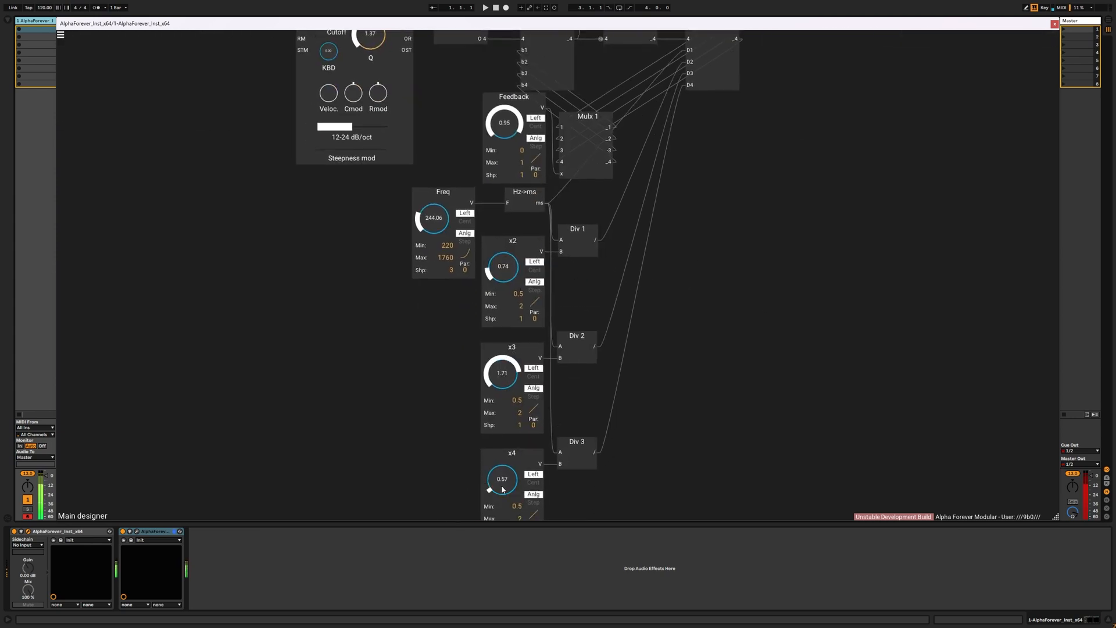
{"action": "left_click_drag", "start_coordinate": [501, 378], "coordinate": [503, 400]}
{"action": "left_click_drag", "start_coordinate": [501, 272], "coordinate": [501, 265]}
Step: Lower the Freq knob to about 223.79 and the Feedback knob to about 0.88
{"action": "left_click_drag", "start_coordinate": [440, 223], "coordinate": [440, 232]}
{"action": "left_click_drag", "start_coordinate": [434, 186], "coordinate": [458, 315]}
{"action": "left_click_drag", "start_coordinate": [540, 246], "coordinate": [540, 251]}
Step: Raise the Hardness knob to about 0.48 and the B knob before Mul 2 to about 0.75
{"action": "left_click_drag", "start_coordinate": [448, 79], "coordinate": [918, 184]}
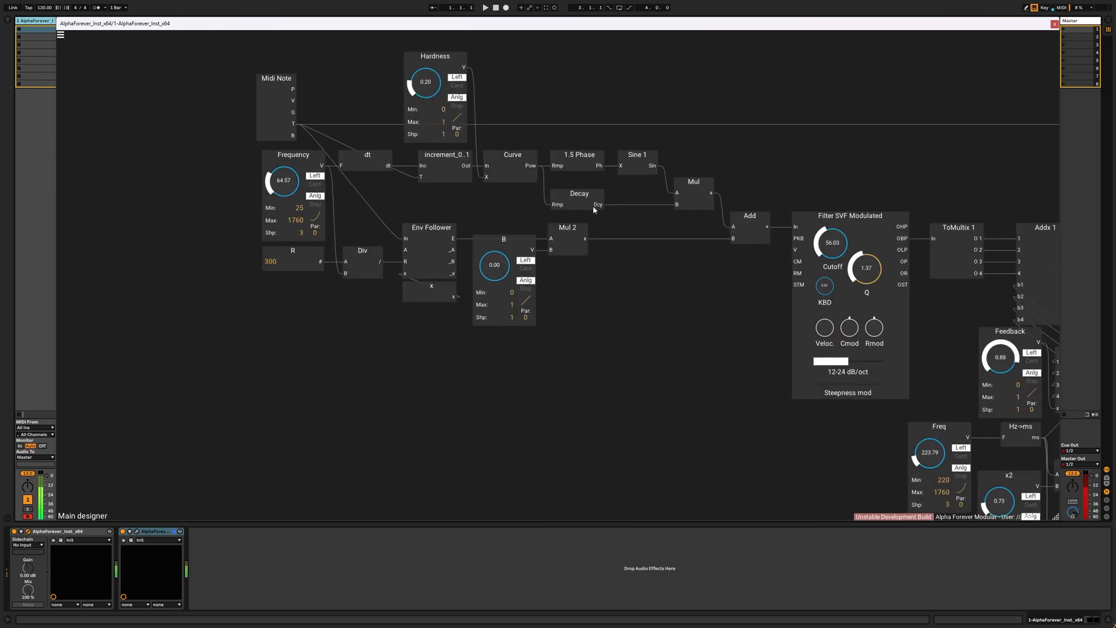
{"action": "left_click_drag", "start_coordinate": [430, 81], "coordinate": [438, 67]}
{"action": "left_click_drag", "start_coordinate": [484, 273], "coordinate": [491, 208]}
Step: Lower the Feedback knob to about 0.75
{"action": "left_click_drag", "start_coordinate": [670, 349], "coordinate": [407, 356]}
{"action": "scroll", "coordinate": [431, 356], "scroll_direction": "down", "scroll_amount": 3}
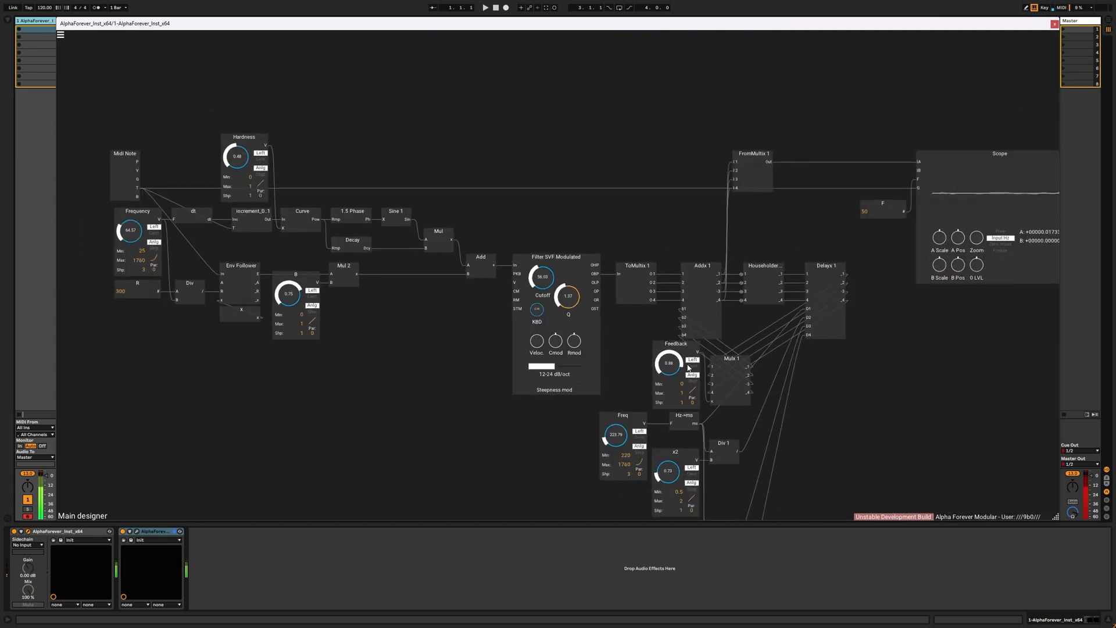
{"action": "left_click_drag", "start_coordinate": [670, 373], "coordinate": [670, 377]}
{"action": "left_click_drag", "start_coordinate": [822, 404], "coordinate": [712, 272]}
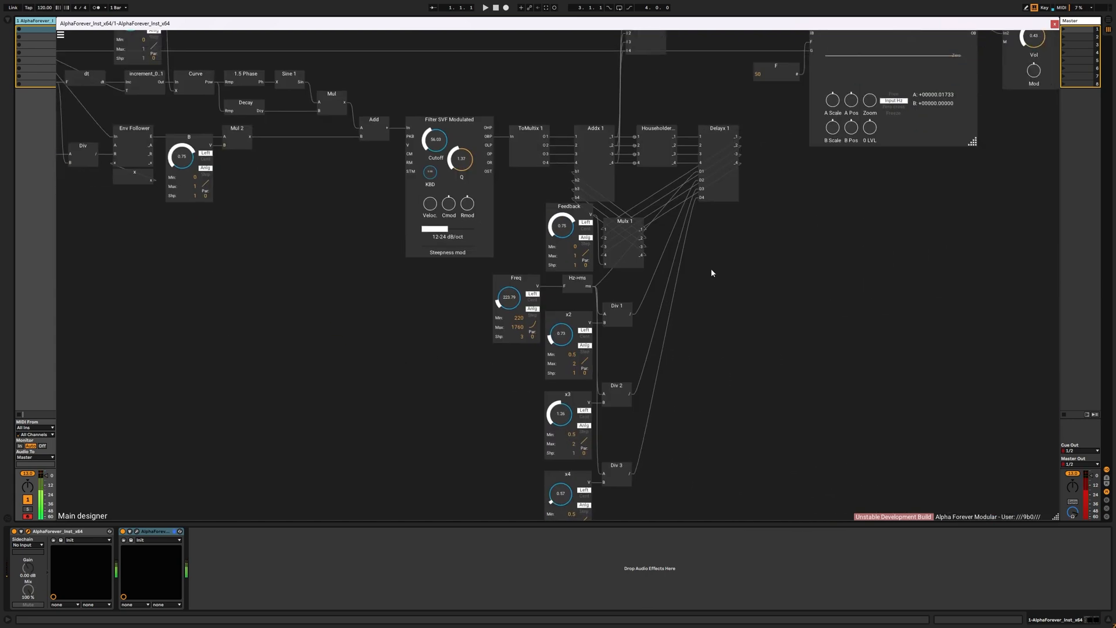
{"action": "scroll", "coordinate": [711, 269], "scroll_direction": "down", "scroll_amount": 2}
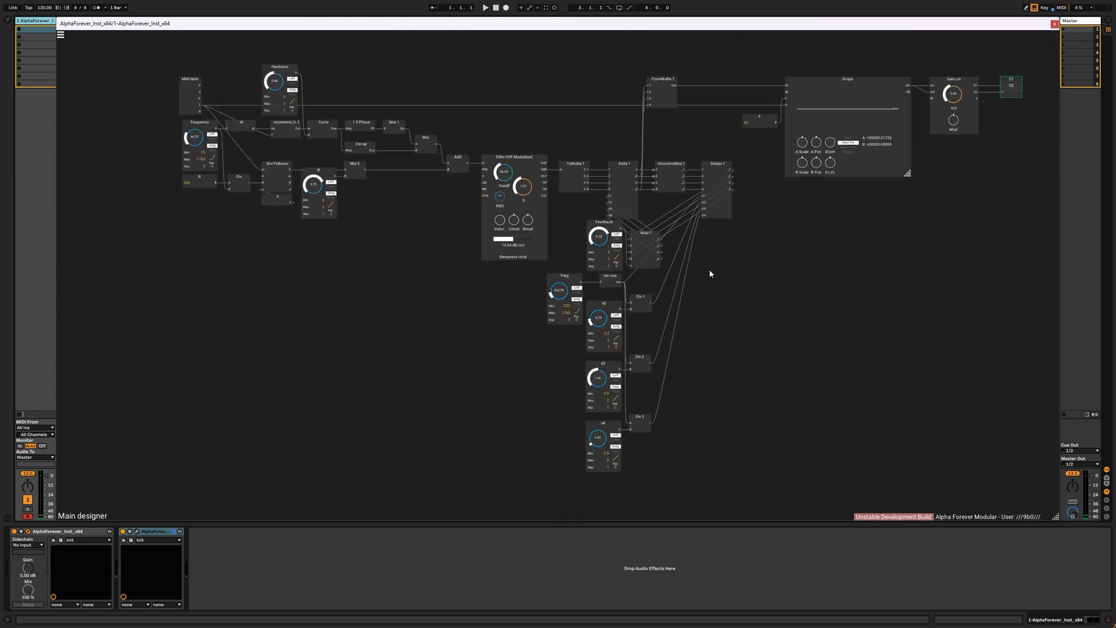
{"action": "scroll", "coordinate": [721, 274], "scroll_direction": "up", "scroll_amount": 3}
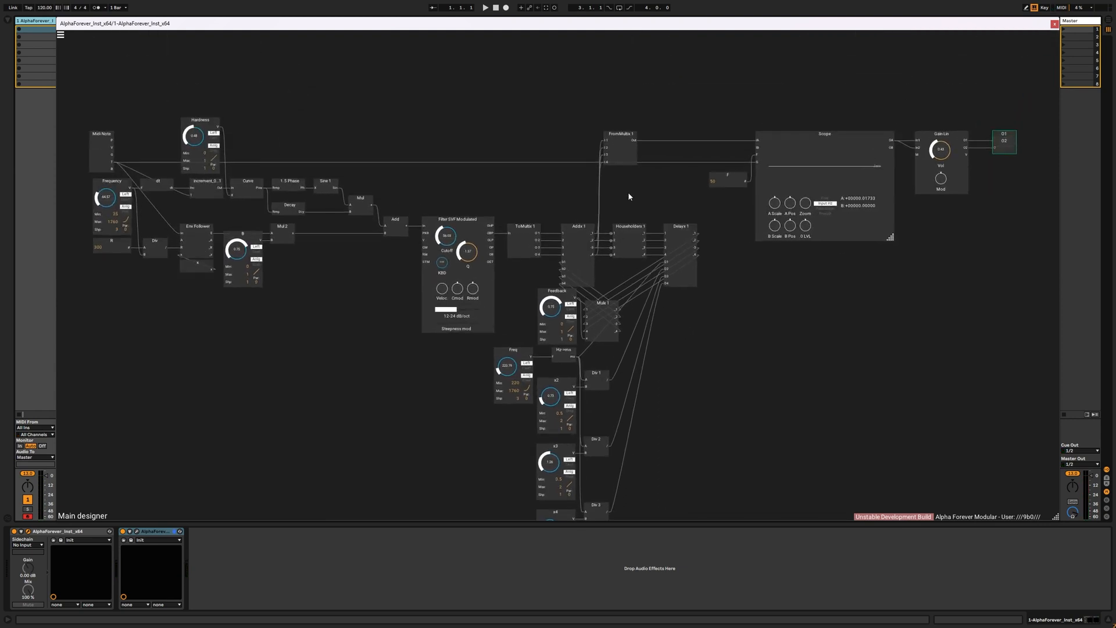
Step: Add another four-channel multiplier, Mulx 2, and wire the Hz->ms output and the Div 1, Div 2 and Div 3 outputs into its four inputs
{"action": "left_click_drag", "start_coordinate": [628, 192], "coordinate": [624, 209]}
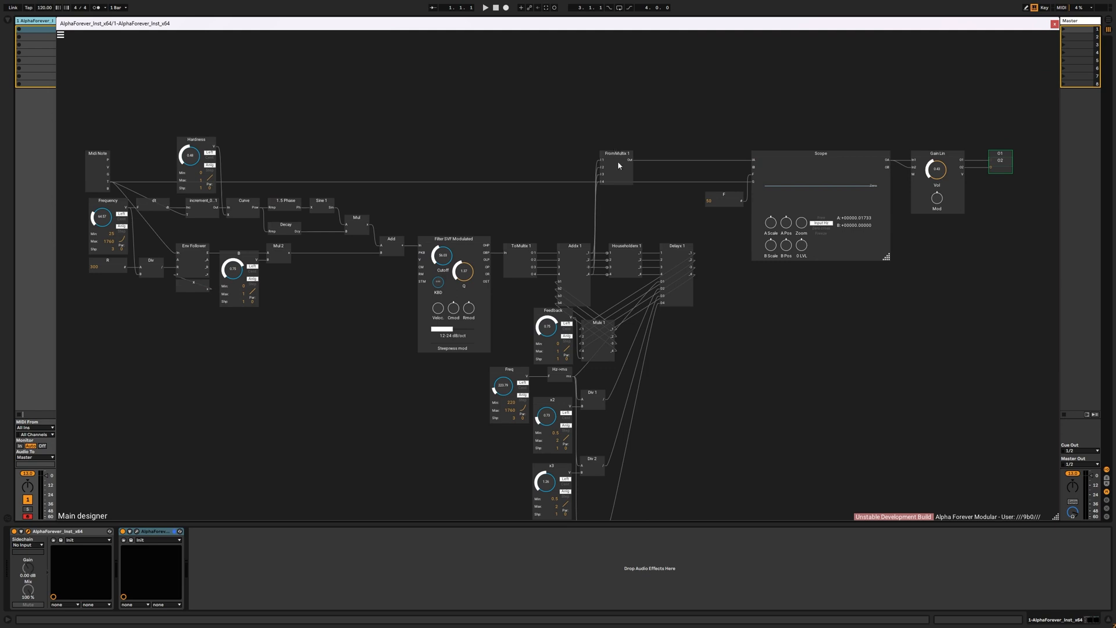
{"action": "scroll", "coordinate": [617, 205], "scroll_direction": "up", "scroll_amount": 1}
{"action": "left_click_drag", "start_coordinate": [637, 300], "coordinate": [631, 226]}
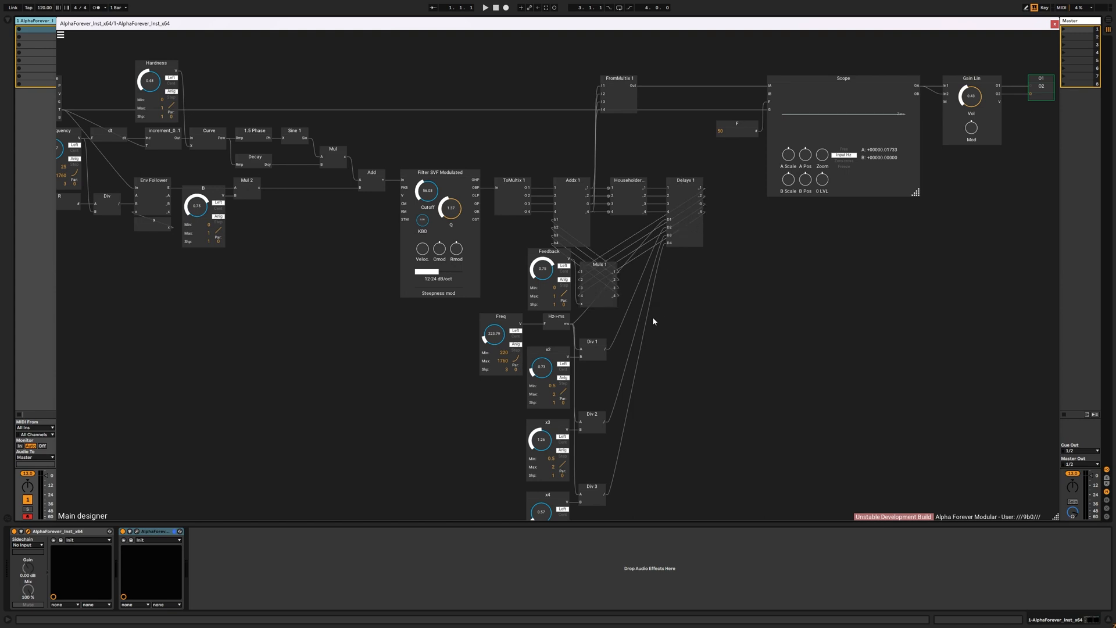
{"action": "key", "text": "ctrl+v"}
{"action": "scroll", "coordinate": [637, 334], "scroll_direction": "up", "scroll_amount": 2}
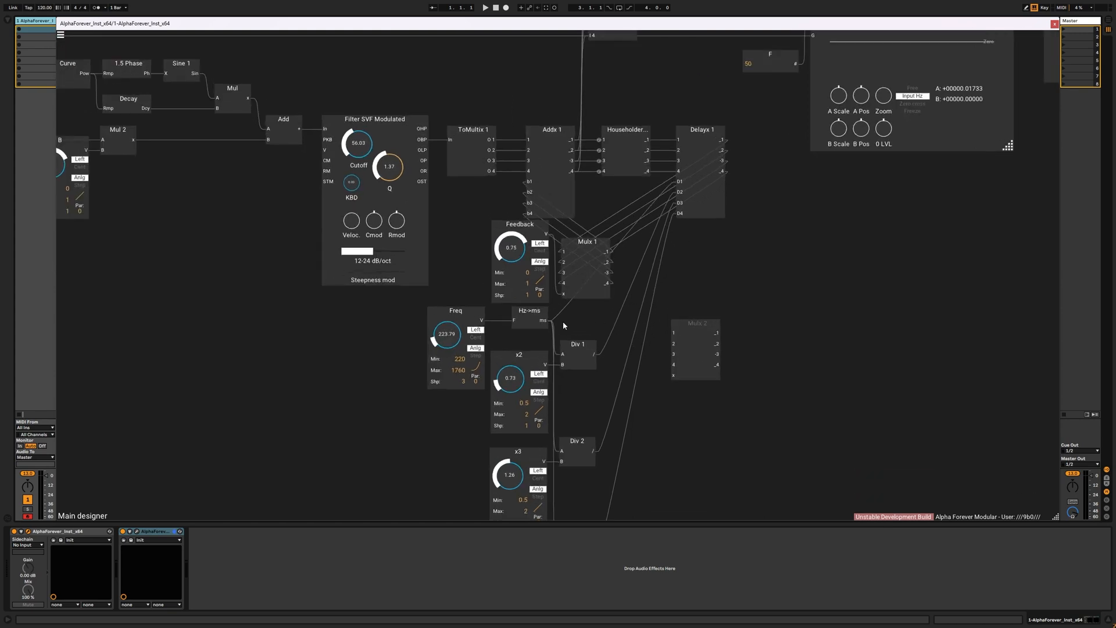
{"action": "left_click_drag", "start_coordinate": [647, 323], "coordinate": [678, 331]}
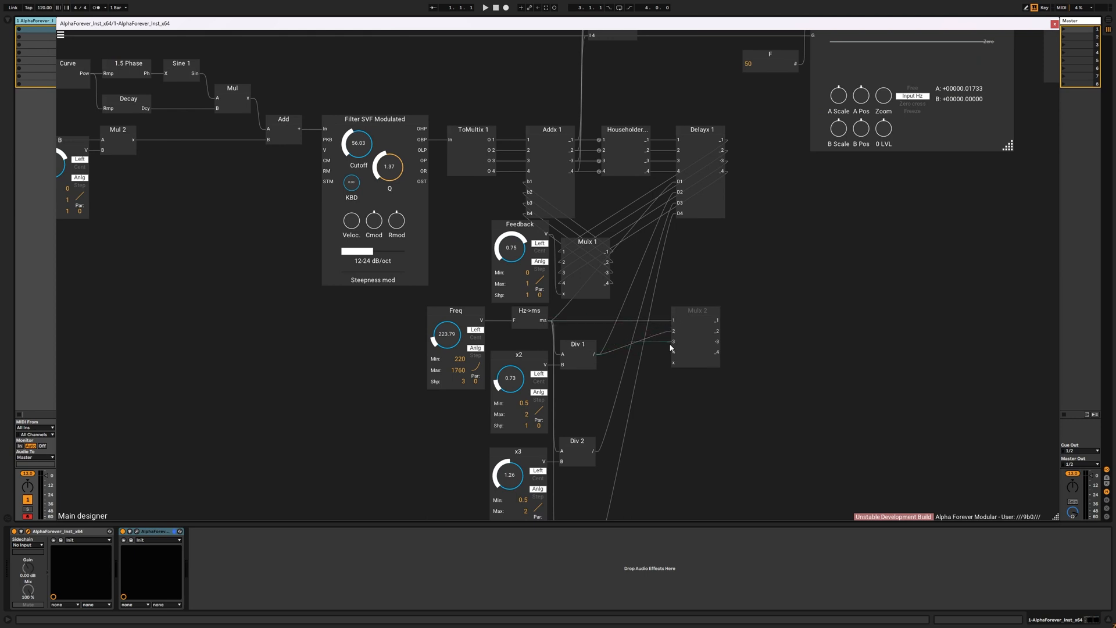
{"action": "left_click_drag", "start_coordinate": [618, 413], "coordinate": [592, 449]}
{"action": "scroll", "coordinate": [617, 352], "scroll_direction": "down", "scroll_amount": 3}
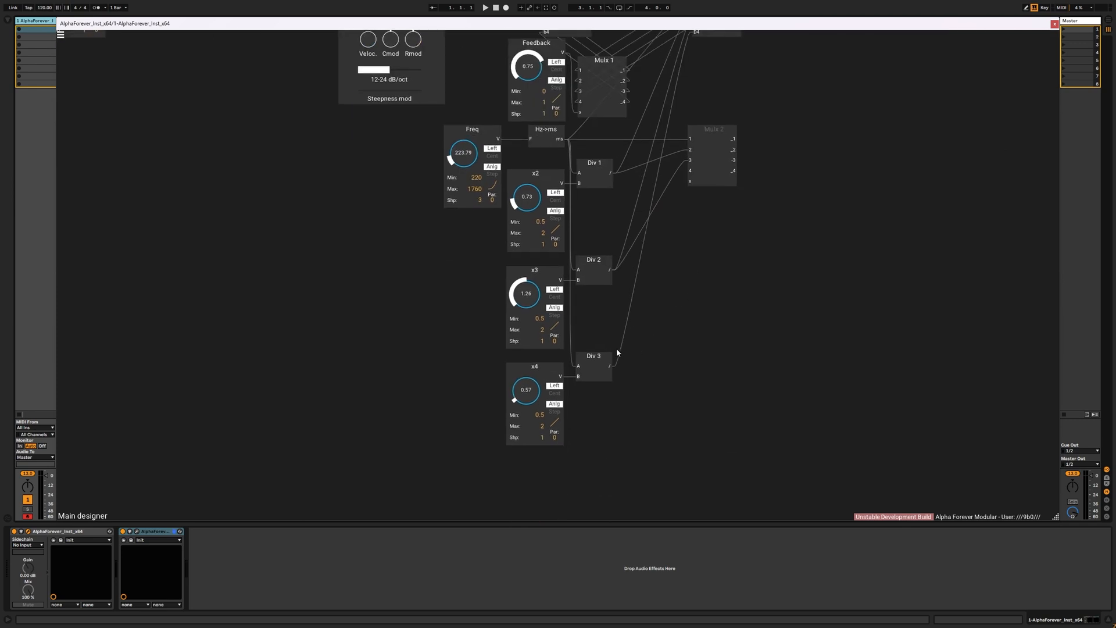
{"action": "left_click_drag", "start_coordinate": [613, 365], "coordinate": [691, 171]}
Step: Route Mulx 2's four outputs to Delayx 1's D1–D4 inputs and place Mulx 2 beside the Div modules
{"action": "left_click_drag", "start_coordinate": [671, 286], "coordinate": [657, 485]}
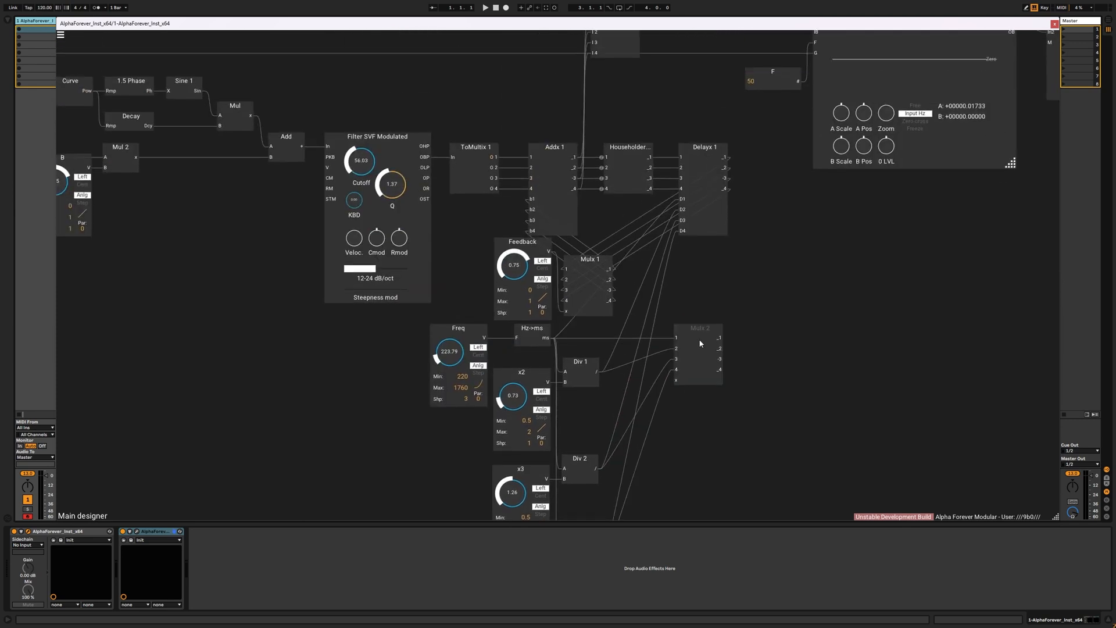
{"action": "left_click_drag", "start_coordinate": [700, 332], "coordinate": [681, 200]}
{"action": "left_click", "coordinate": [715, 323]}
{"action": "scroll", "coordinate": [708, 318], "scroll_direction": "down", "scroll_amount": 2}
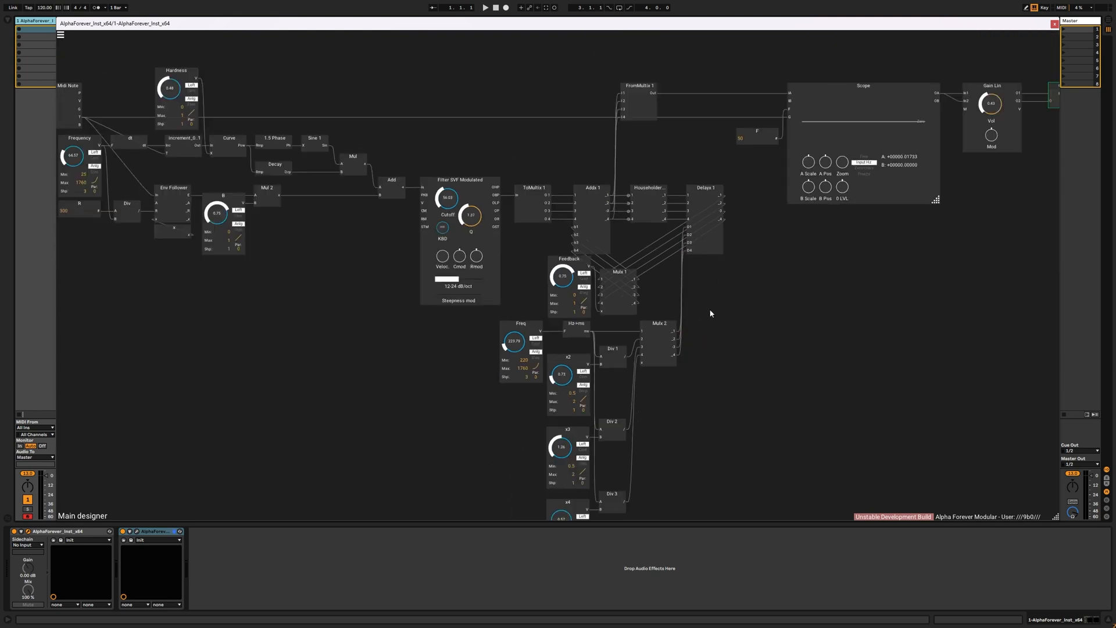
Step: Insert a linear gain module beside FromMultix 1 and set its volume to 0
{"action": "left_click", "coordinate": [642, 88]}
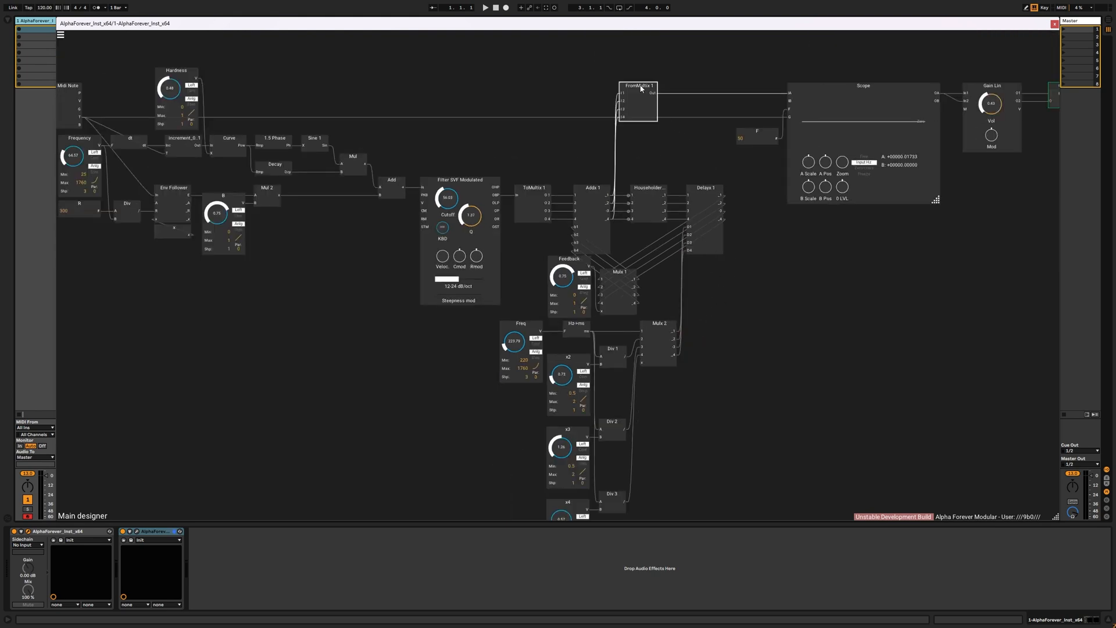
{"action": "left_click", "coordinate": [626, 142]}
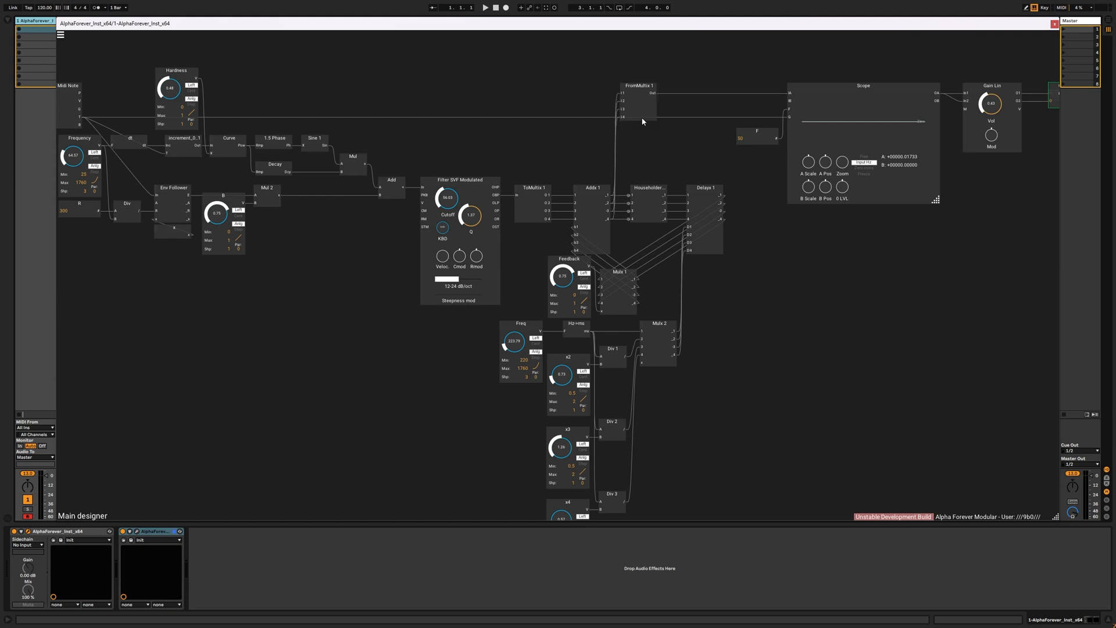
{"action": "double_click", "coordinate": [659, 148]}
{"action": "type", "text": "gai"}
{"action": "left_click", "coordinate": [737, 157]}
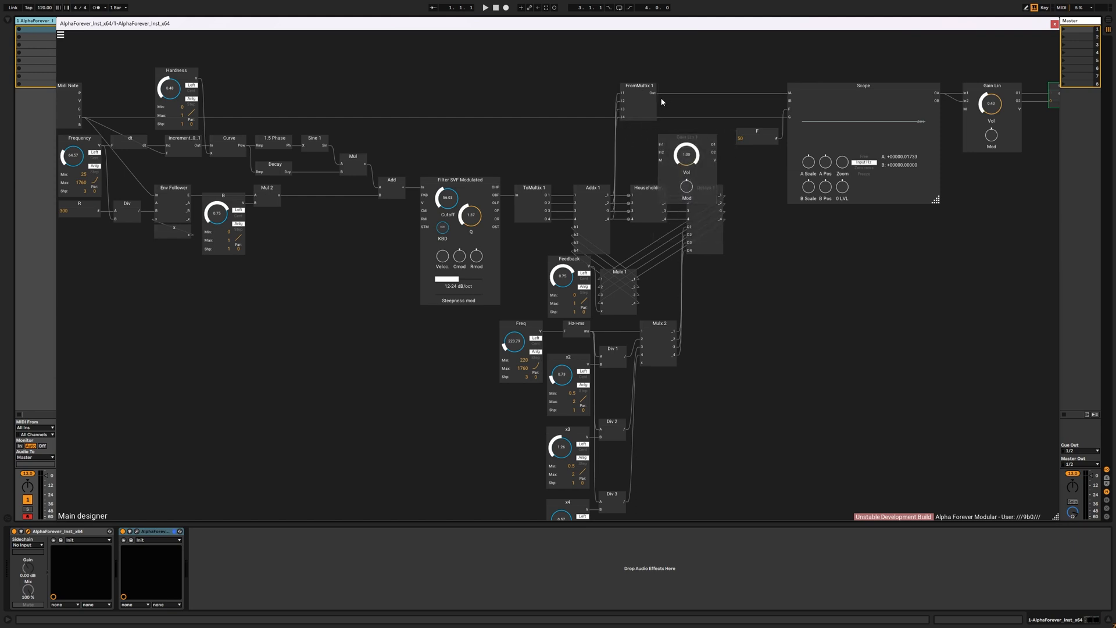
{"action": "left_click_drag", "start_coordinate": [652, 94], "coordinate": [703, 202]}
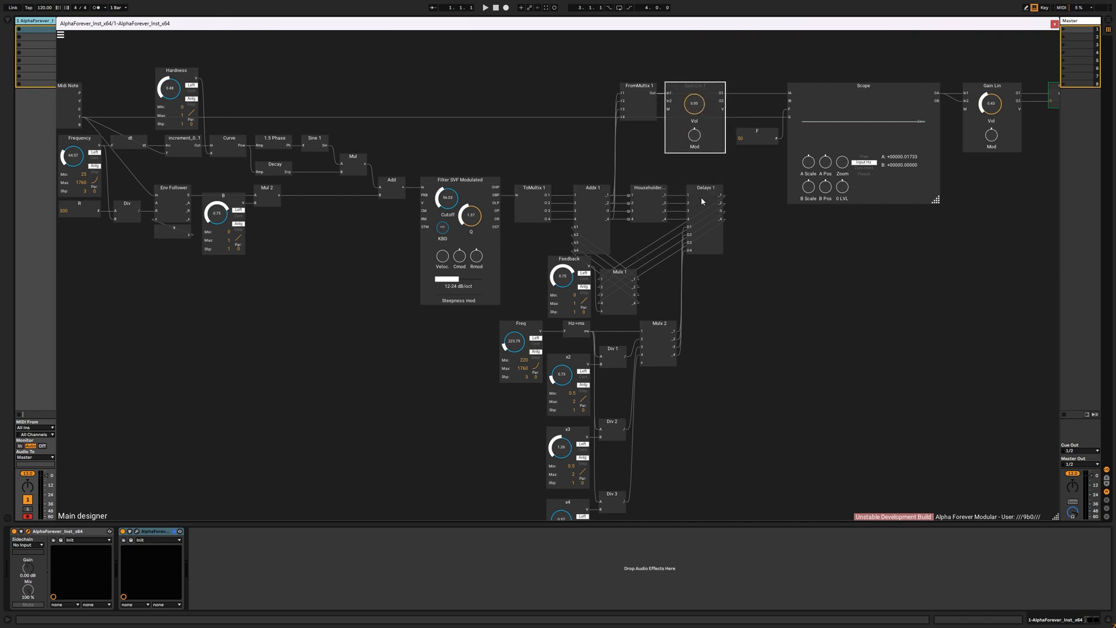
Step: Insert an Add module after the new gain module and attach a constant to its B input
{"action": "right_click", "coordinate": [722, 96]}
{"action": "type", "text": "add"}
{"action": "left_click", "coordinate": [812, 107]}
{"action": "left_click_drag", "start_coordinate": [781, 90], "coordinate": [709, 162]}
{"action": "double_click", "coordinate": [747, 101]}
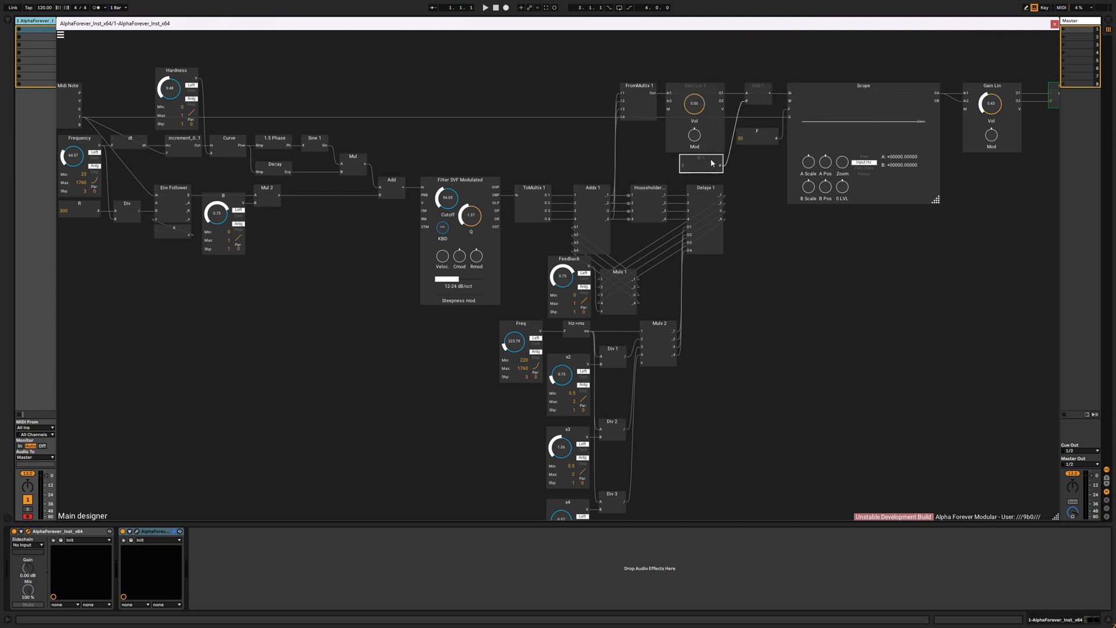
Step: Move FromMultix 1 upward and arrange the new gain, Add and constant modules together beneath it
{"action": "left_click", "coordinate": [692, 92]}
{"action": "key", "text": "r"}
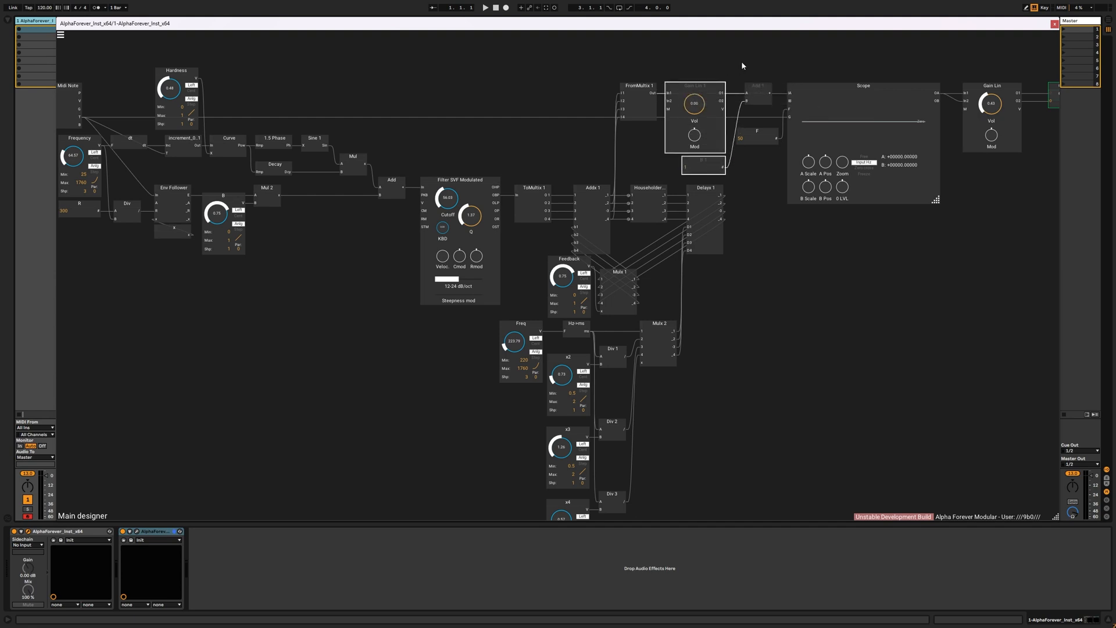
{"action": "left_click", "coordinate": [742, 63]}
{"action": "left_click_drag", "start_coordinate": [756, 86], "coordinate": [745, 87]}
{"action": "left_click", "coordinate": [688, 88], "text": "shift"}
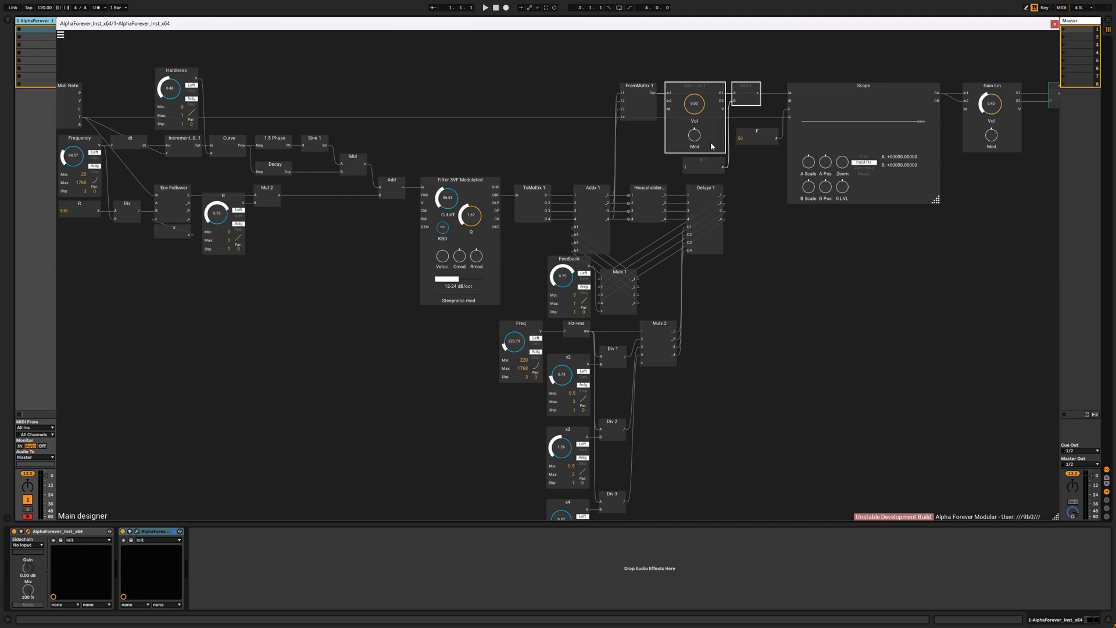
{"action": "left_click", "coordinate": [713, 165], "text": "shift"}
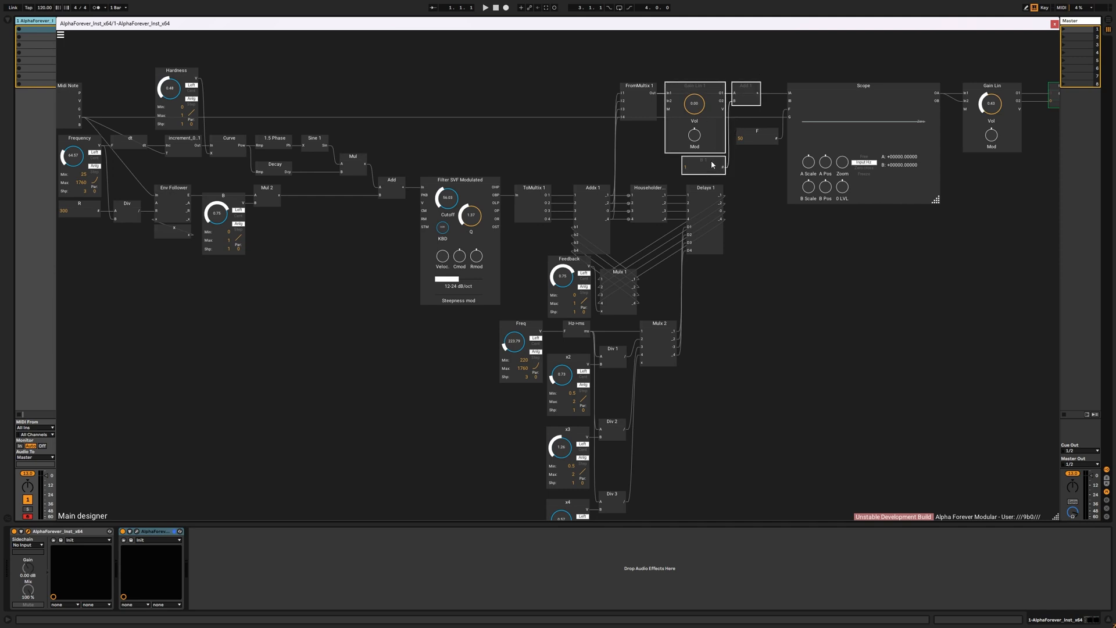
{"action": "left_click", "coordinate": [640, 91], "text": "shift"}
{"action": "left_click_drag", "start_coordinate": [641, 91], "coordinate": [638, 49]}
{"action": "left_click", "coordinate": [650, 94]}
{"action": "left_click_drag", "start_coordinate": [658, 141], "coordinate": [766, 30]}
{"action": "mouse_move", "coordinate": [749, 45]}
{"action": "left_mouse_down"}
{"action": "mouse_move", "coordinate": [660, 87]}
{"action": "mouse_move", "coordinate": [683, 83]}
{"action": "left_mouse_up"}
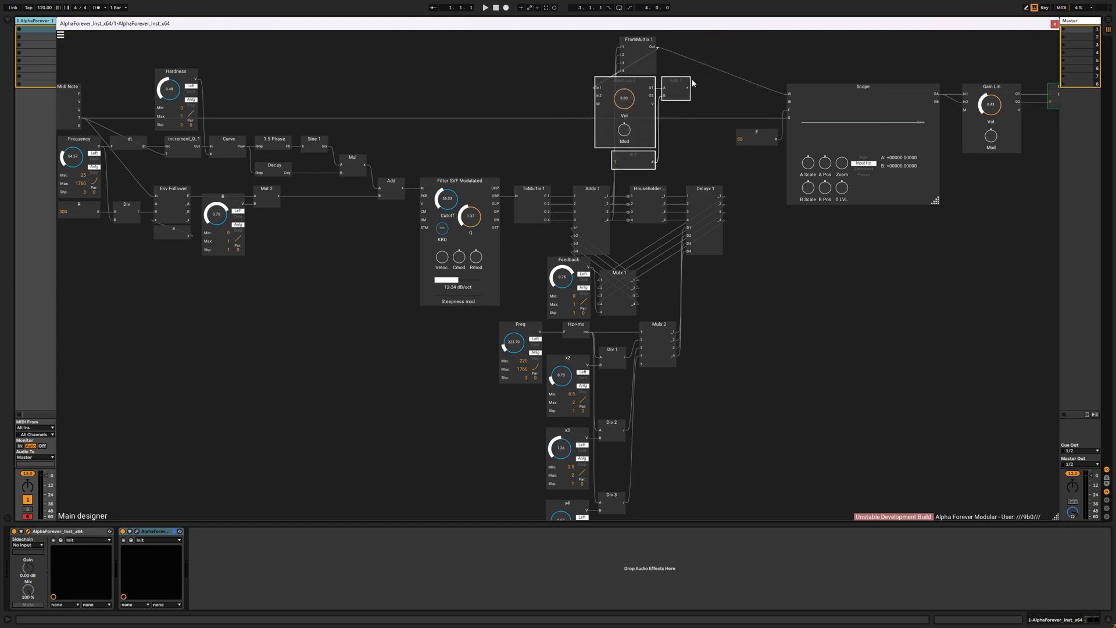
{"action": "left_click", "coordinate": [695, 81]}
Step: Connect Add 1's output to Mulx 2's x input and raise the Gain Lin 1 volume to about 0.17
{"action": "left_click_drag", "start_coordinate": [687, 88], "coordinate": [643, 363]}
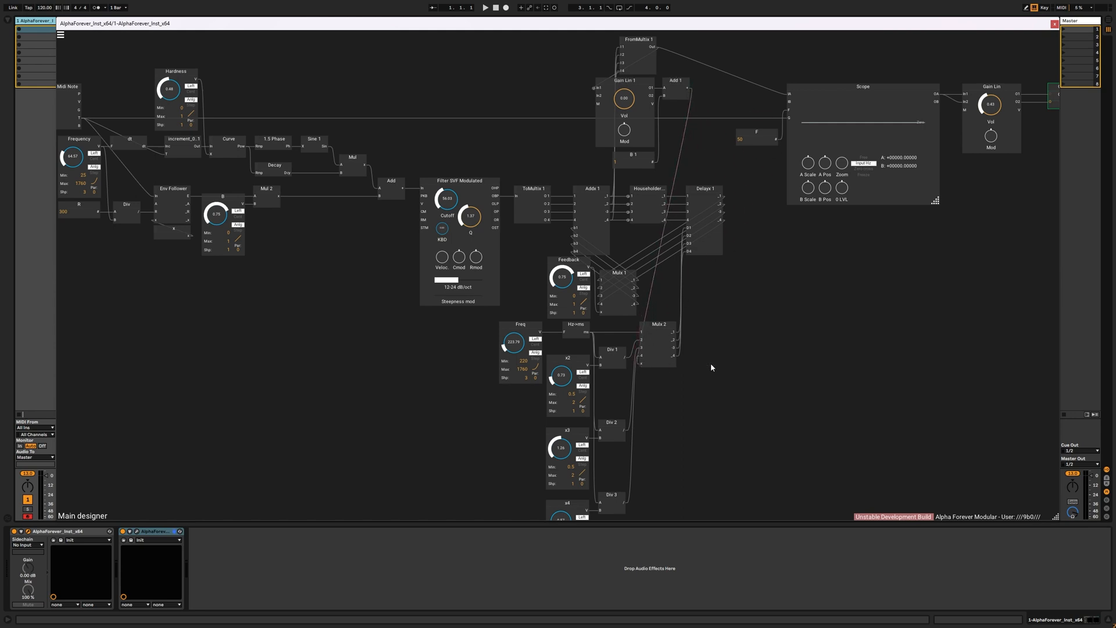
{"action": "scroll", "coordinate": [727, 349], "scroll_direction": "down", "scroll_amount": 2}
{"action": "left_click_drag", "start_coordinate": [640, 77], "coordinate": [642, 66]}
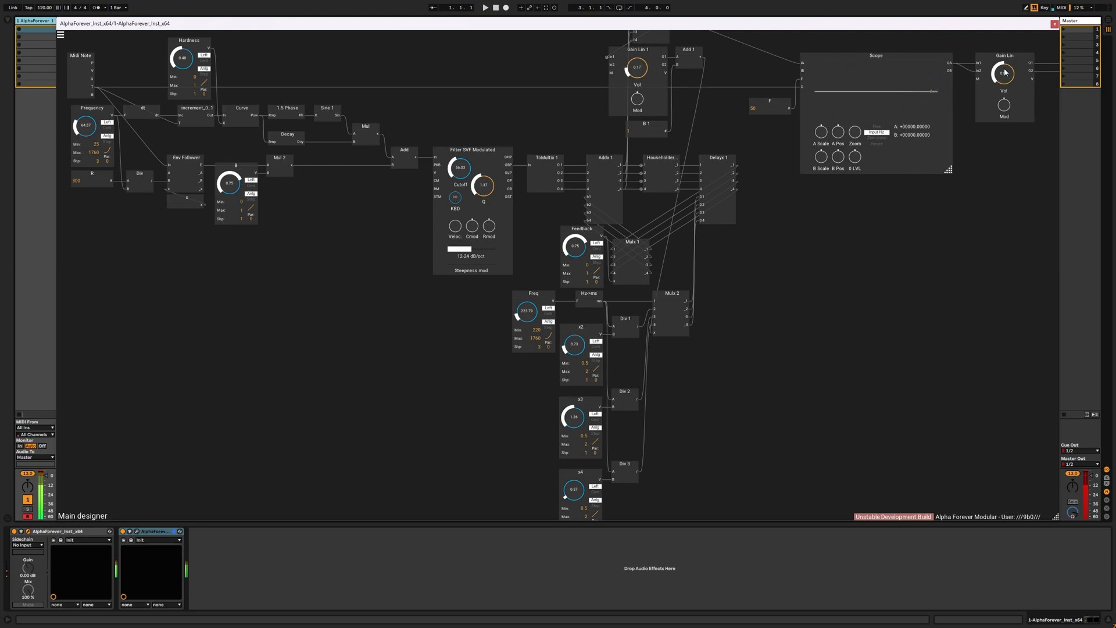
{"action": "left_click_drag", "start_coordinate": [645, 72], "coordinate": [643, 73]}
{"action": "scroll", "coordinate": [774, 306], "scroll_direction": "down", "scroll_amount": 1}
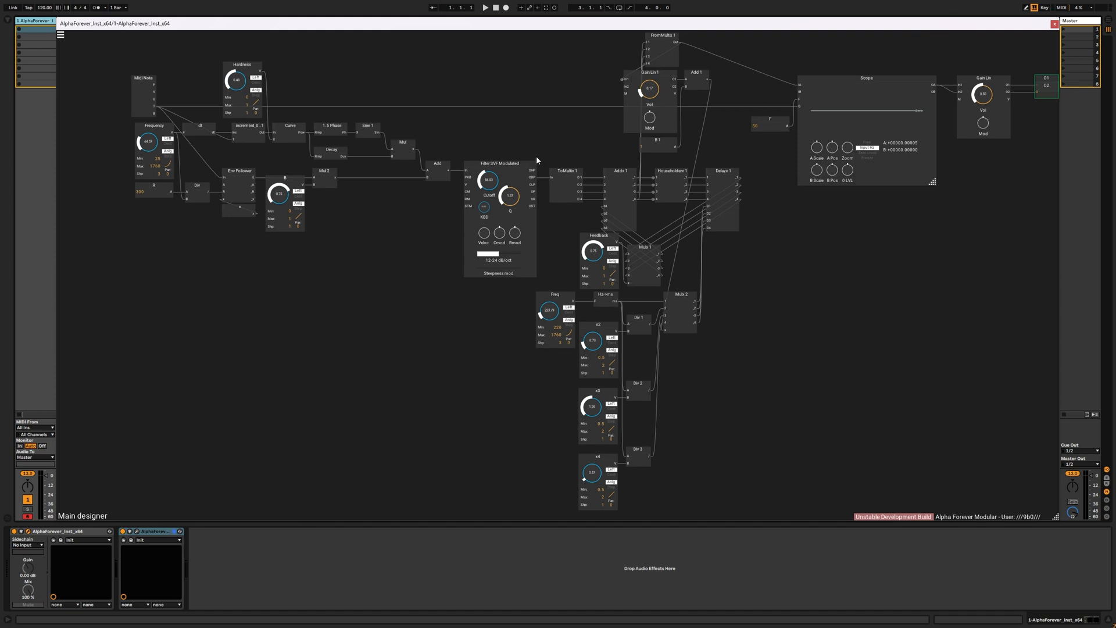
Step: Duplicate the delay network with its Freq, Feedback and ratio knobs below the original and feed ToMultix 2 from the filter output
{"action": "left_click_drag", "start_coordinate": [536, 156], "coordinate": [797, 573]}
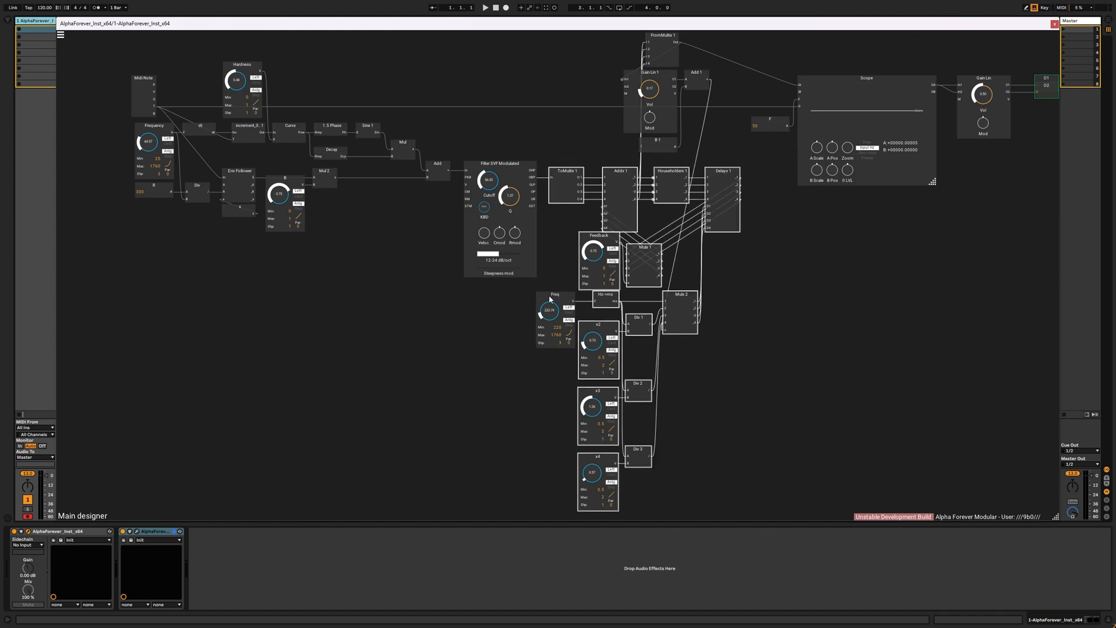
{"action": "left_click", "coordinate": [550, 297], "text": "shift"}
{"action": "key", "text": "ctrl+c"}
{"action": "left_click_drag", "start_coordinate": [728, 381], "coordinate": [738, 252]}
{"action": "key", "text": "ctrl+v"}
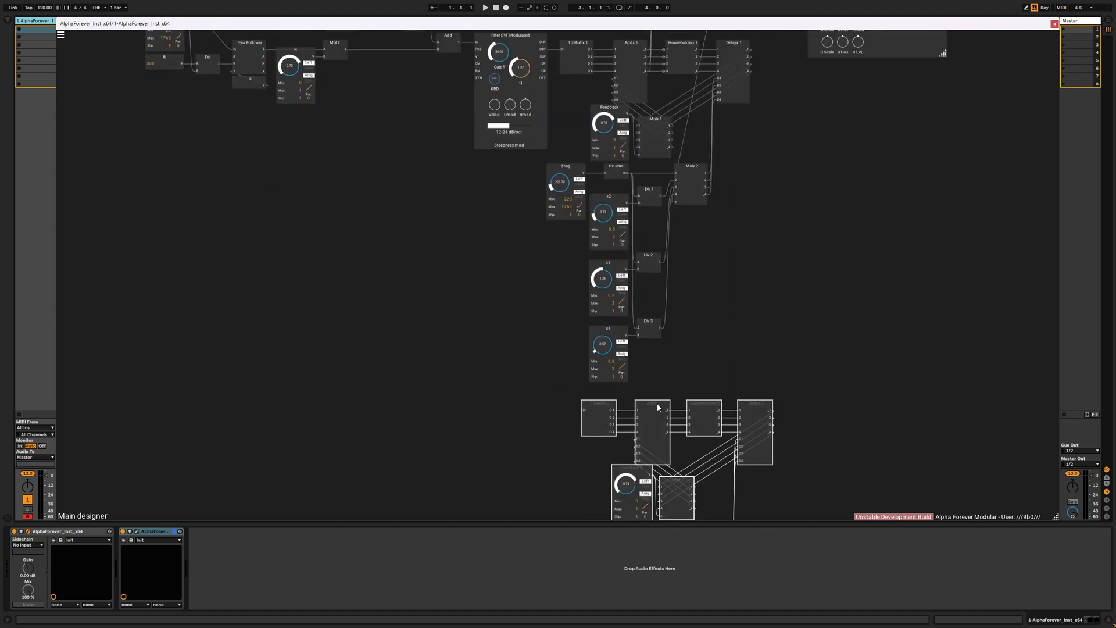
{"action": "left_click_drag", "start_coordinate": [658, 408], "coordinate": [645, 399]}
{"action": "left_click", "coordinate": [776, 289]}
{"action": "scroll", "coordinate": [776, 288], "scroll_direction": "down", "scroll_amount": 2}
{"action": "left_click_drag", "start_coordinate": [778, 255], "coordinate": [790, 332]}
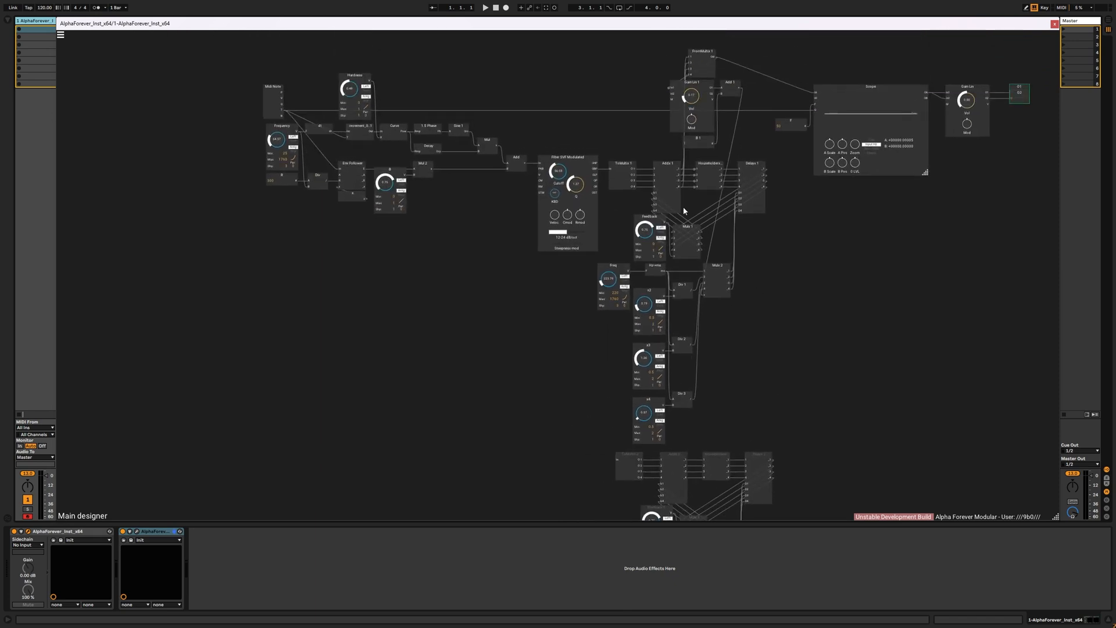
{"action": "left_click_drag", "start_coordinate": [520, 371], "coordinate": [522, 353]}
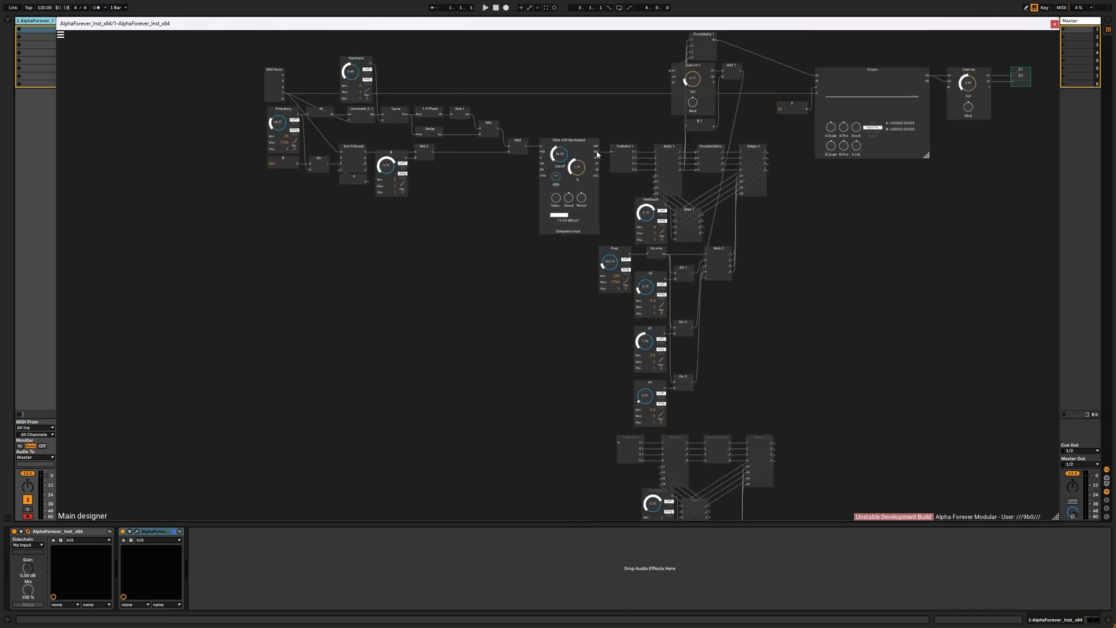
{"action": "left_click_drag", "start_coordinate": [650, 312], "coordinate": [619, 444]}
Step: Duplicate FromMultix 1 above the copied network and wire Addx 2's four outputs into the duplicate
{"action": "left_click", "coordinate": [700, 60]}
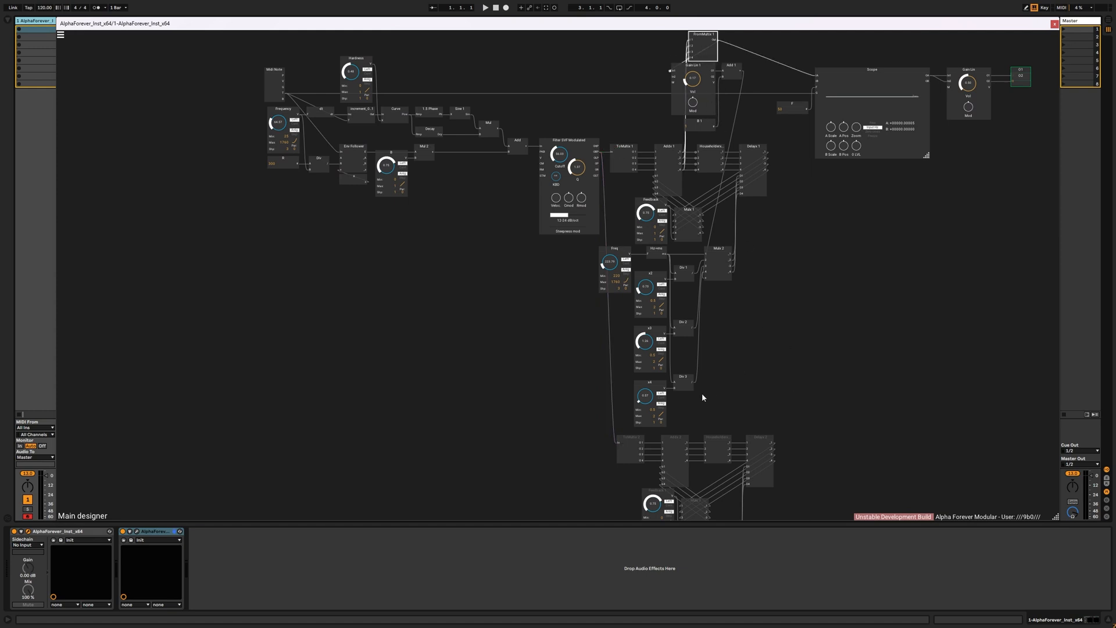
{"action": "key", "text": "ctrl+d"}
{"action": "scroll", "coordinate": [786, 409], "scroll_direction": "up", "scroll_amount": 2}
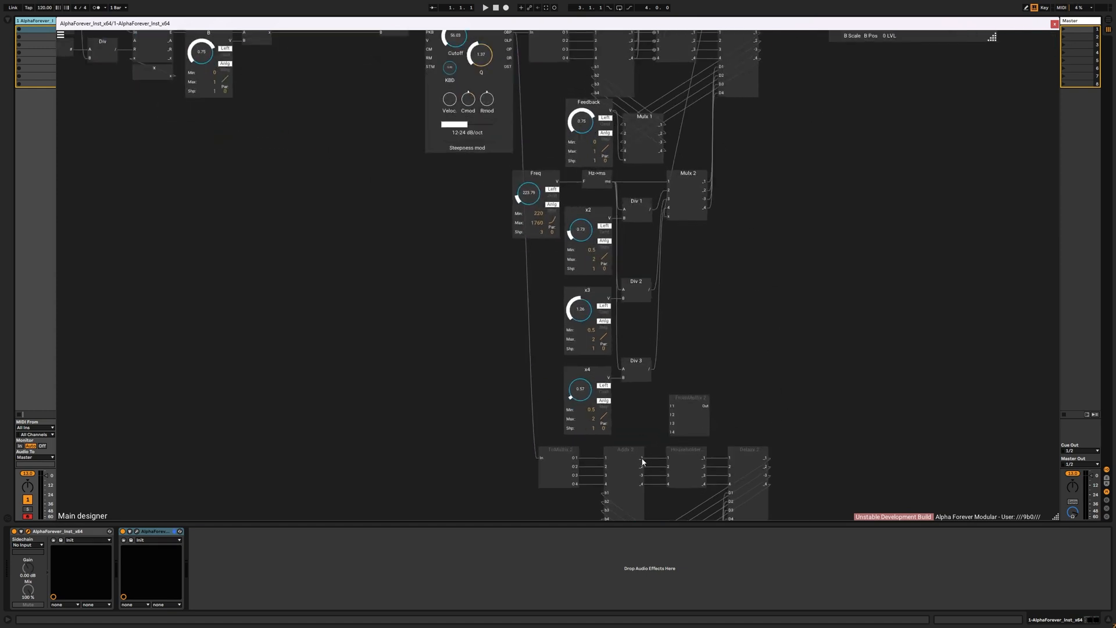
{"action": "left_click_drag", "start_coordinate": [643, 458], "coordinate": [667, 397]}
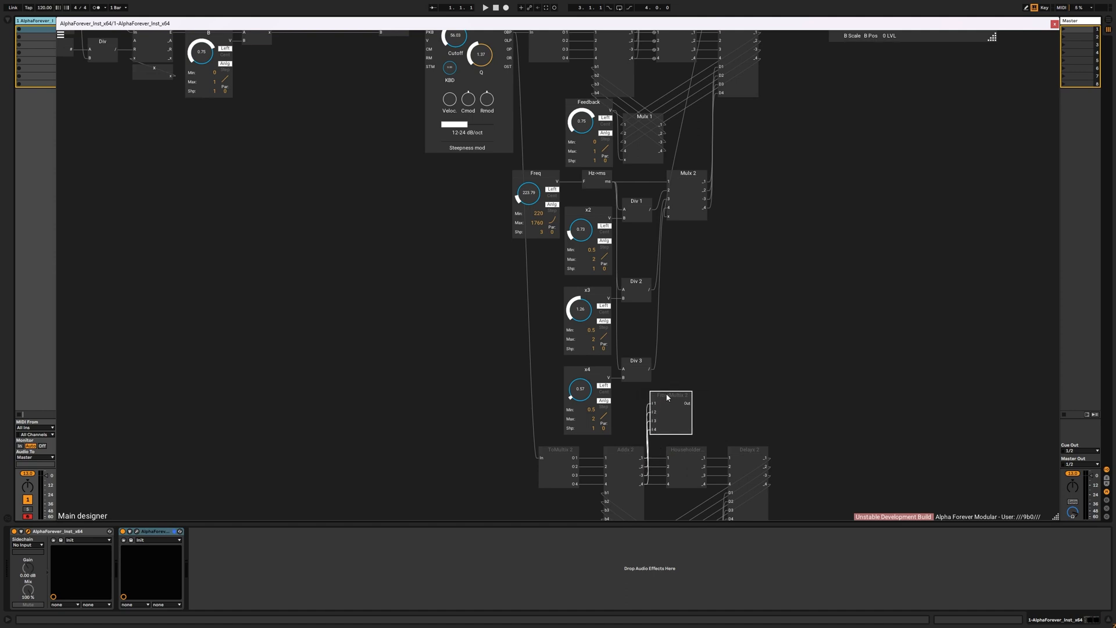
{"action": "scroll", "coordinate": [749, 374], "scroll_direction": "down", "scroll_amount": 2}
Step: Insert a four-channel linear mixer, feed it from FromMultix 1 and FromMultix 2, and route its output to the Scope
{"action": "right_click", "coordinate": [774, 298]}
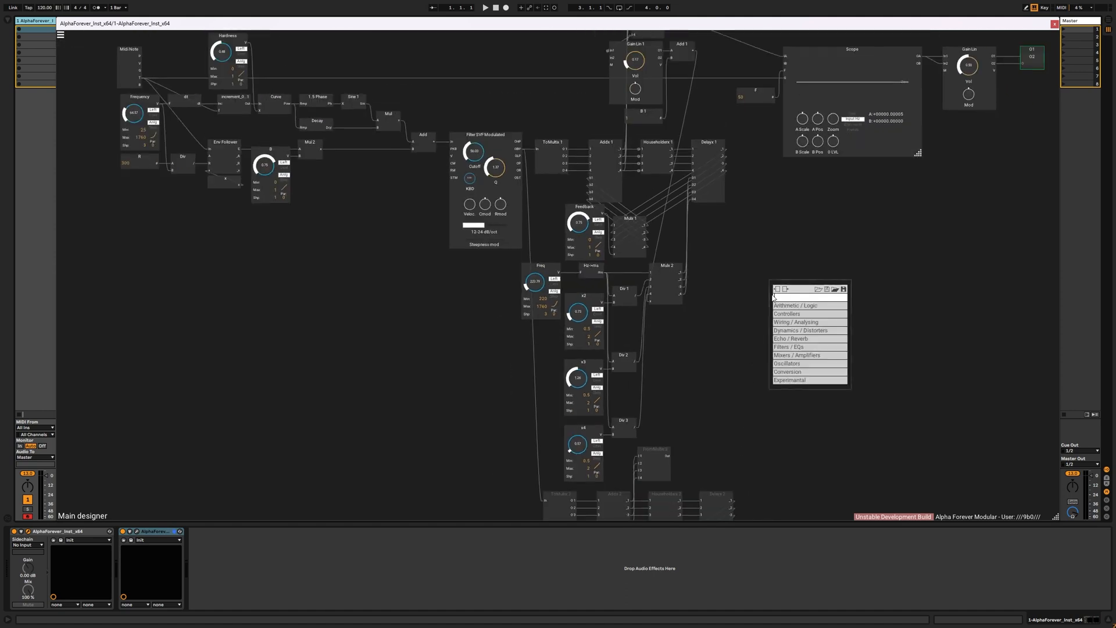
{"action": "type", "text": "mixer"}
{"action": "left_click", "coordinate": [866, 306]}
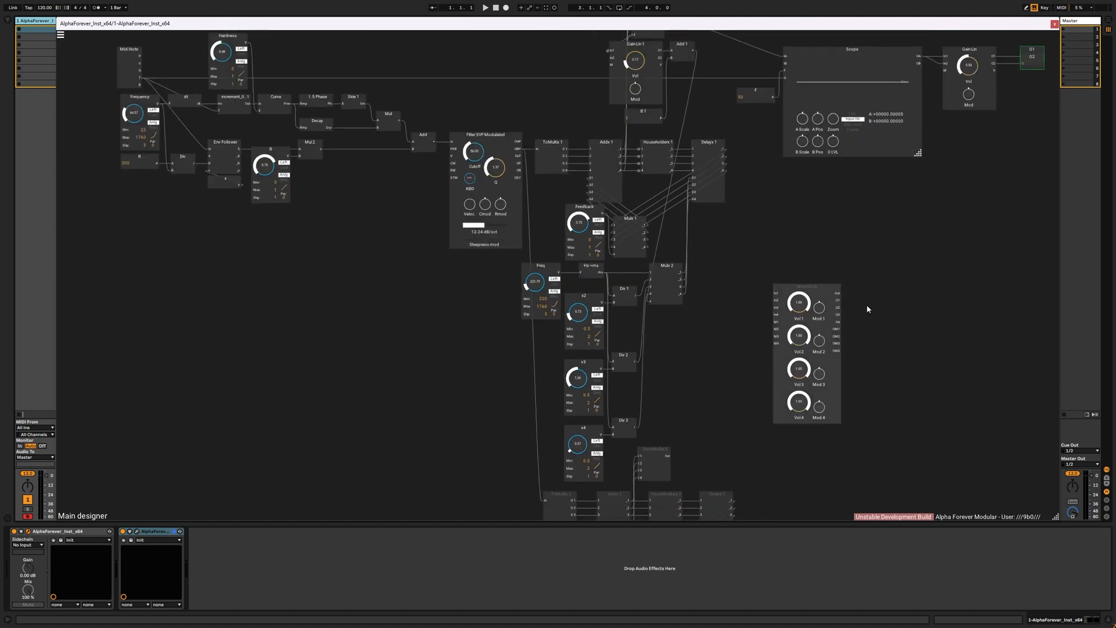
{"action": "left_click_drag", "start_coordinate": [667, 460], "coordinate": [747, 195]}
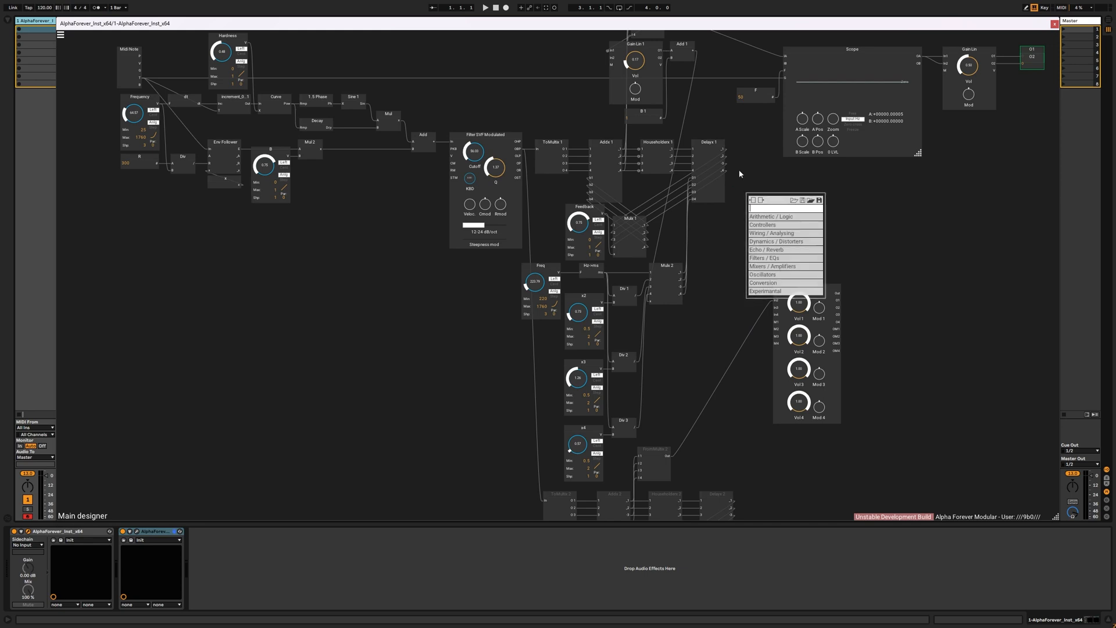
{"action": "left_click_drag", "start_coordinate": [743, 154], "coordinate": [749, 208]}
{"action": "left_click_drag", "start_coordinate": [666, 70], "coordinate": [796, 124]}
{"action": "left_click_drag", "start_coordinate": [818, 346], "coordinate": [756, 345]}
Step: Delete Mulx 4 and wire Hz->ms 1, Div 4, Div 5 and Div 6 directly to Delayx 2's delay time inputs
{"action": "scroll", "coordinate": [837, 211], "scroll_direction": "down", "scroll_amount": 5}
{"action": "scroll", "coordinate": [825, 329], "scroll_direction": "up", "scroll_amount": 4}
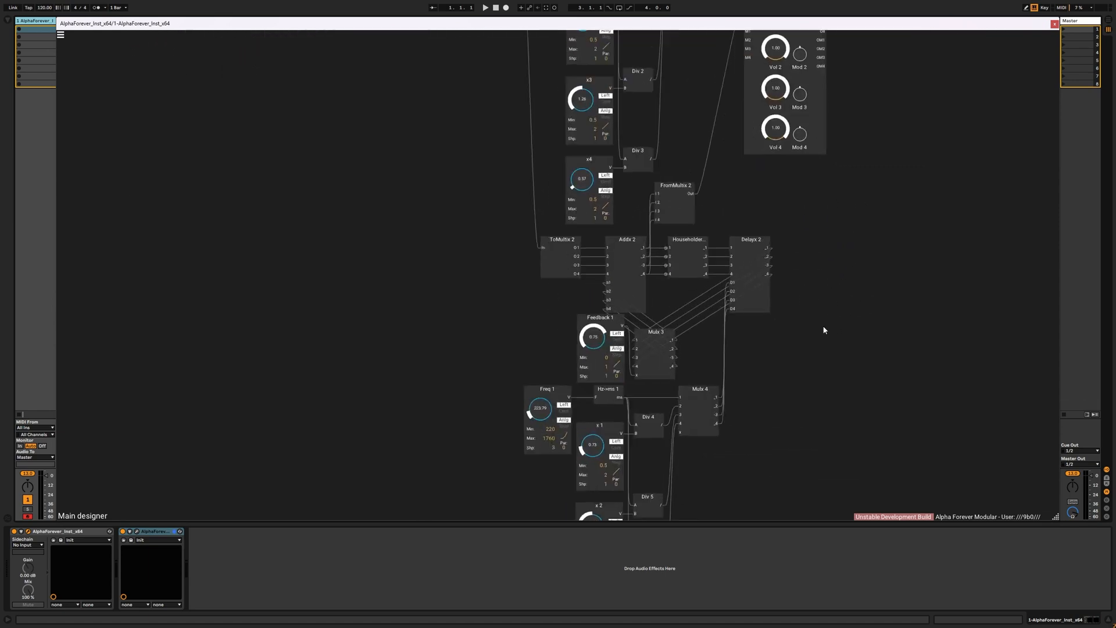
{"action": "left_click_drag", "start_coordinate": [668, 360], "coordinate": [694, 226]}
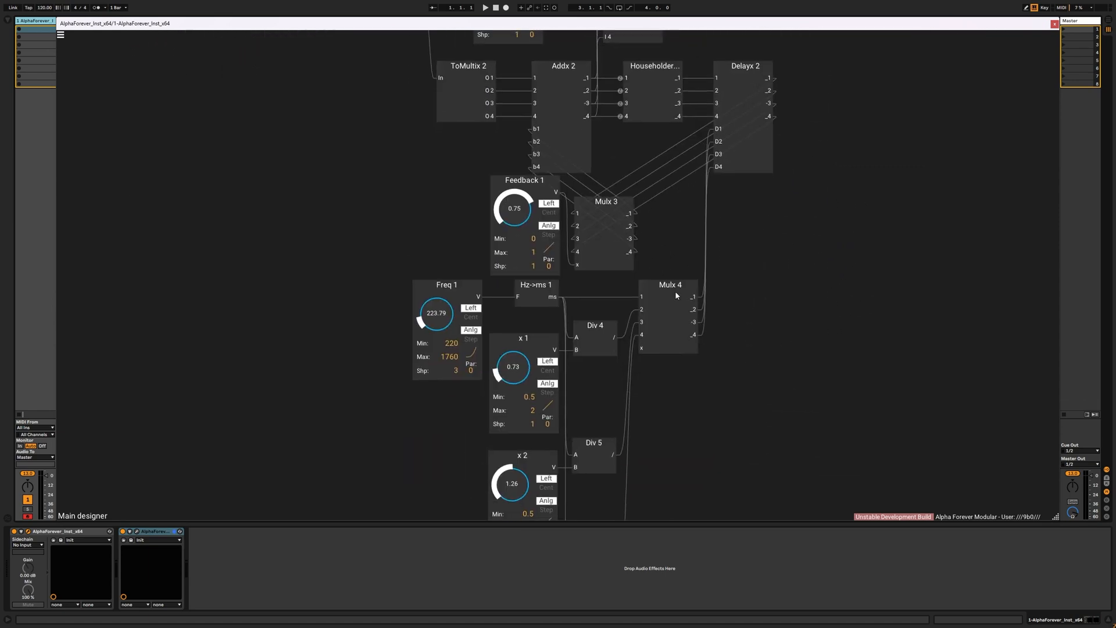
{"action": "left_click", "coordinate": [674, 290]}
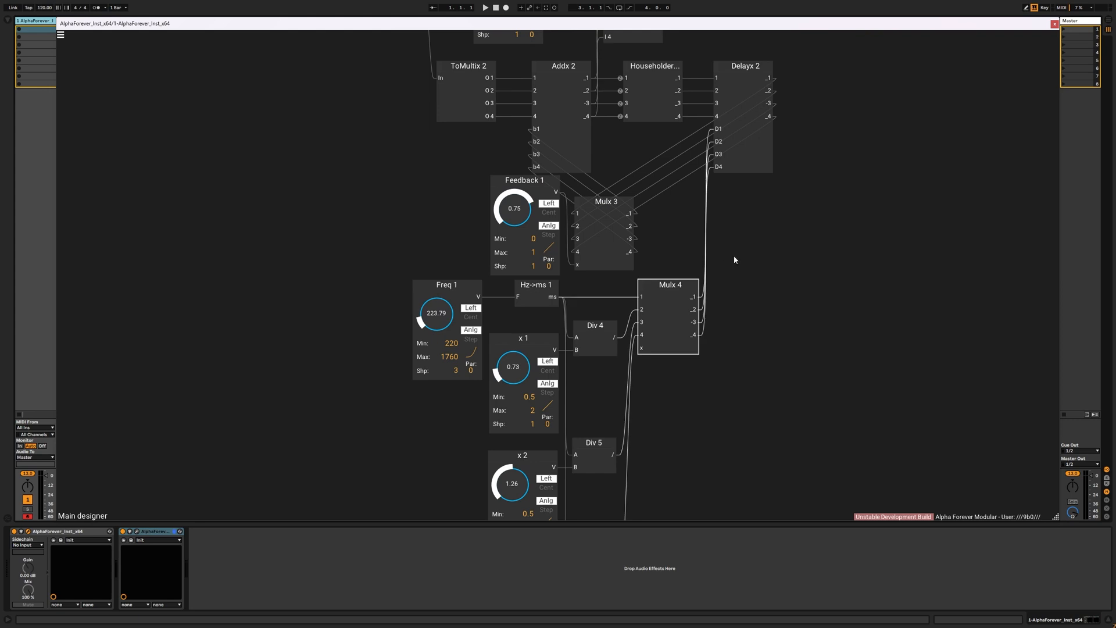
{"action": "key", "text": "Delete"}
{"action": "left_click_drag", "start_coordinate": [682, 174], "coordinate": [720, 130]}
{"action": "left_click_drag", "start_coordinate": [613, 339], "coordinate": [719, 167]}
{"action": "left_click_drag", "start_coordinate": [616, 452], "coordinate": [718, 155]}
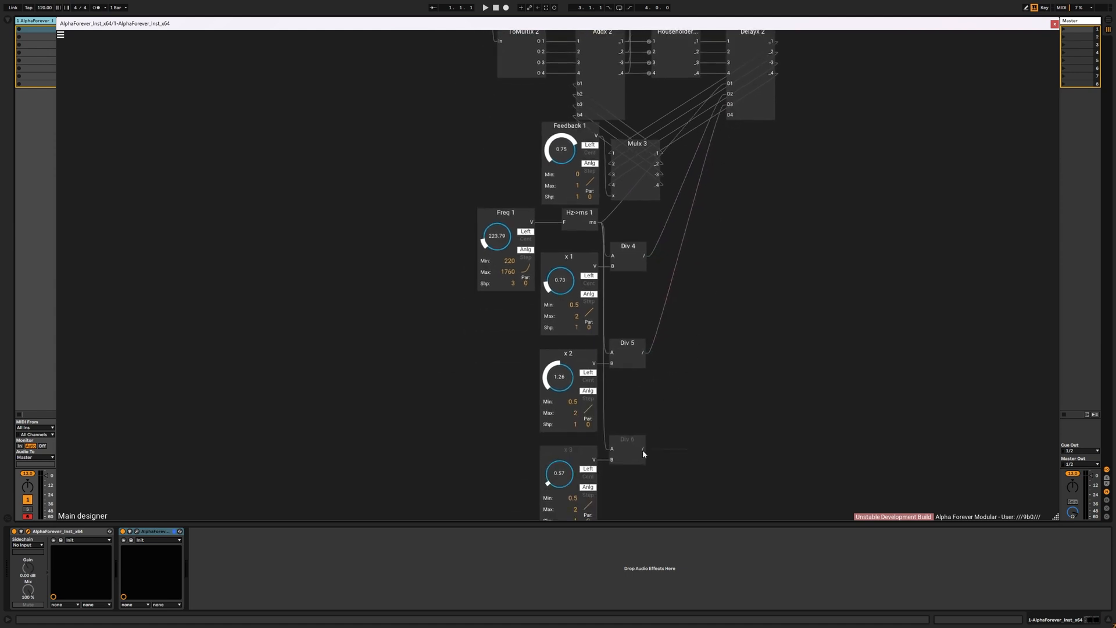
{"action": "left_click_drag", "start_coordinate": [643, 449], "coordinate": [730, 114]}
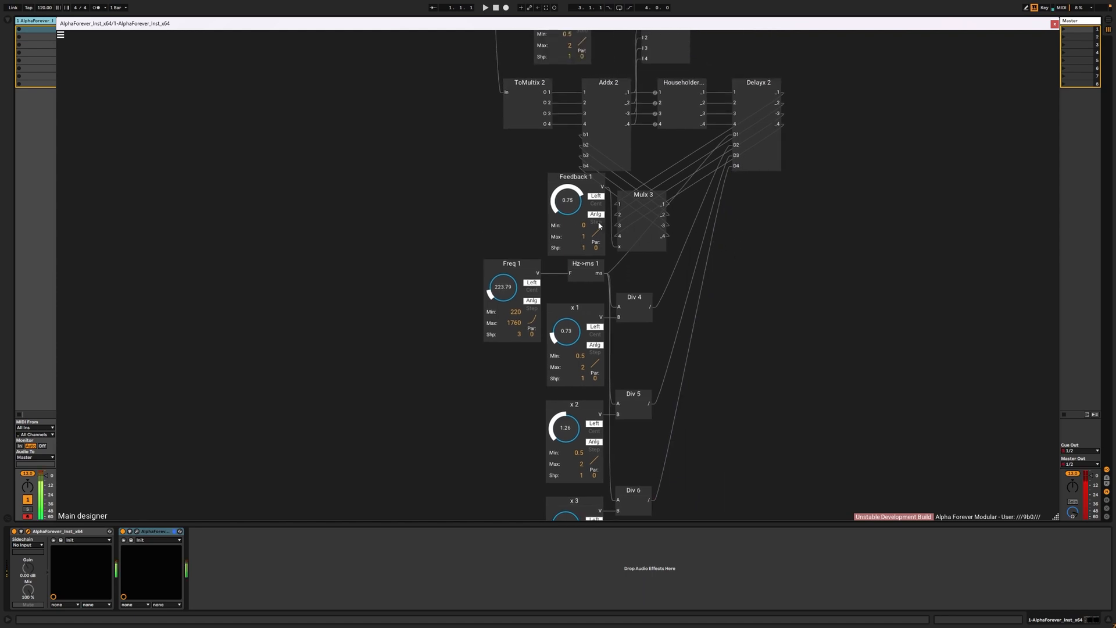
Step: Retune the Feedback 1, Freq 1 and x 1 knobs of the copied delay network
{"action": "left_click_drag", "start_coordinate": [575, 202], "coordinate": [575, 213]}
{"action": "left_click_drag", "start_coordinate": [515, 280], "coordinate": [517, 250]}
{"action": "left_click_drag", "start_coordinate": [564, 336], "coordinate": [569, 312]}
{"action": "left_click_drag", "start_coordinate": [567, 210], "coordinate": [568, 192]}
{"action": "scroll", "coordinate": [781, 384], "scroll_direction": "down", "scroll_amount": 5}
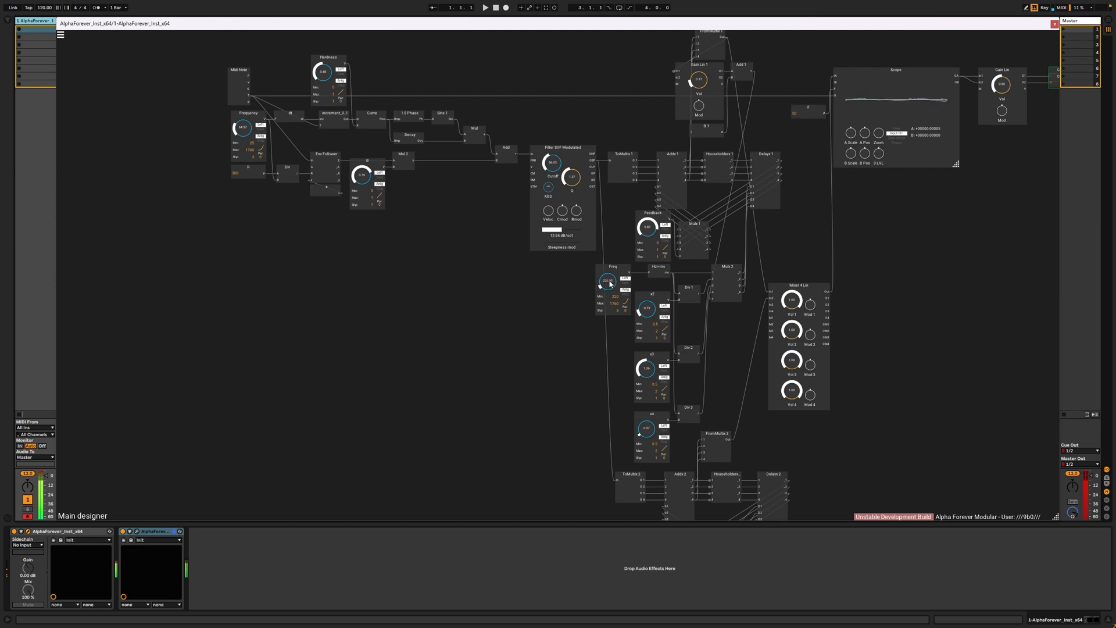
Step: Raise the first network's Freq to 390.31 and lower the volume of the Gain Lin feeding the output
{"action": "left_click_drag", "start_coordinate": [610, 284], "coordinate": [614, 253]}
{"action": "left_click_drag", "start_coordinate": [999, 93], "coordinate": [999, 97]}
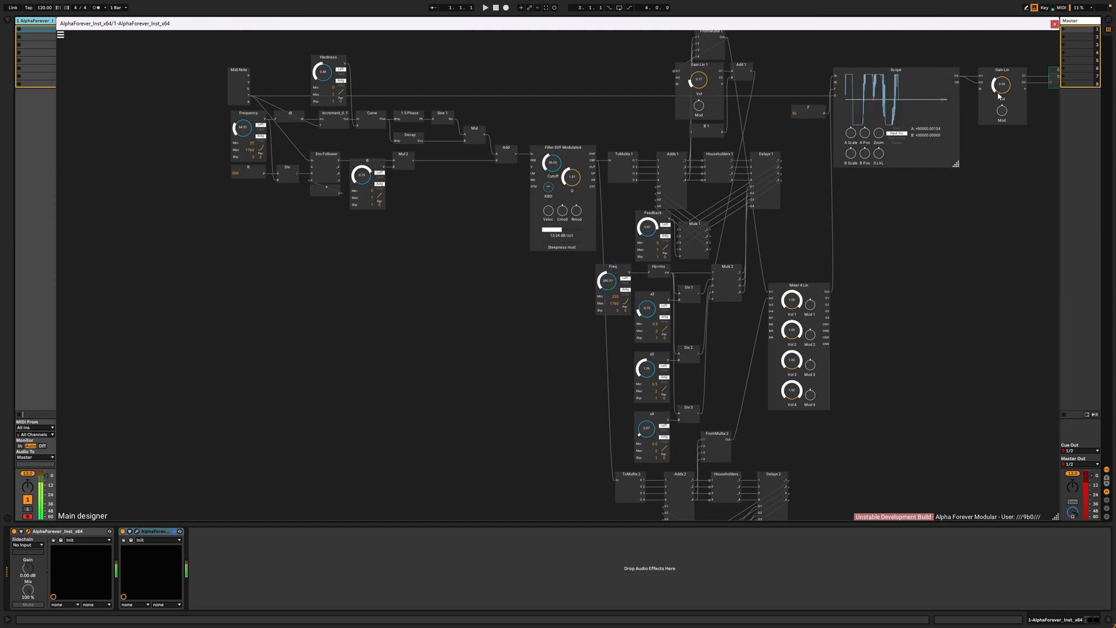
Step: Insert a Saturator between the Scope and Gain Lin, and move Gain Lin and the output module close beside it
{"action": "left_click_drag", "start_coordinate": [897, 199], "coordinate": [573, 289]}
{"action": "scroll", "coordinate": [737, 271], "scroll_direction": "up", "scroll_amount": 3}
{"action": "scroll", "coordinate": [737, 273], "scroll_direction": "up", "scroll_amount": 1}
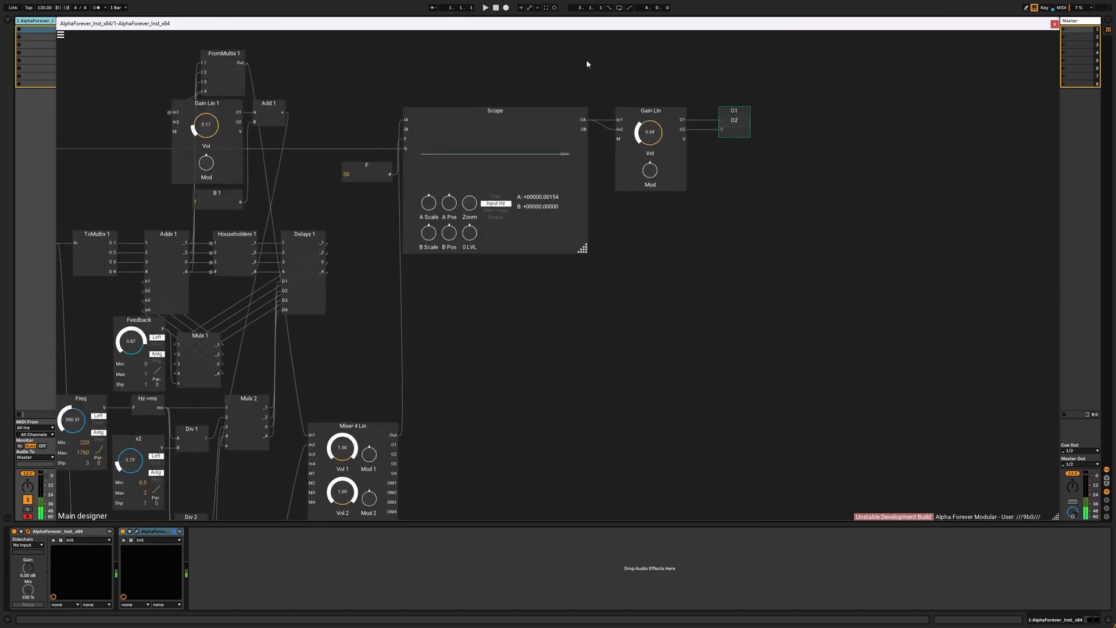
{"action": "double_click", "coordinate": [583, 124]}
{"action": "type", "text": "sate"}
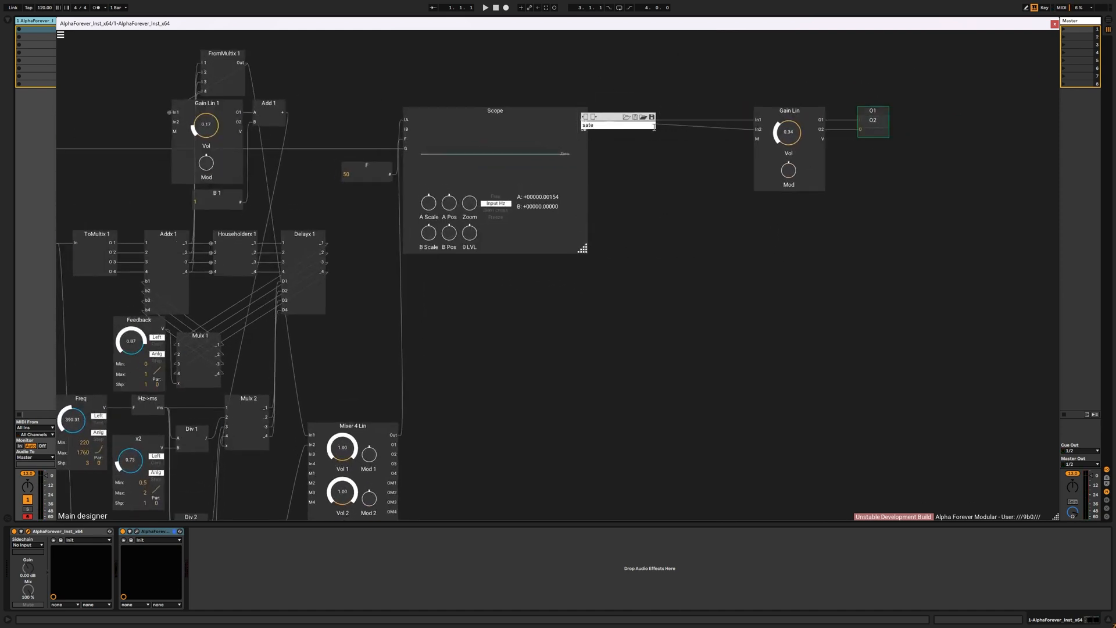
{"action": "key", "text": "Return"}
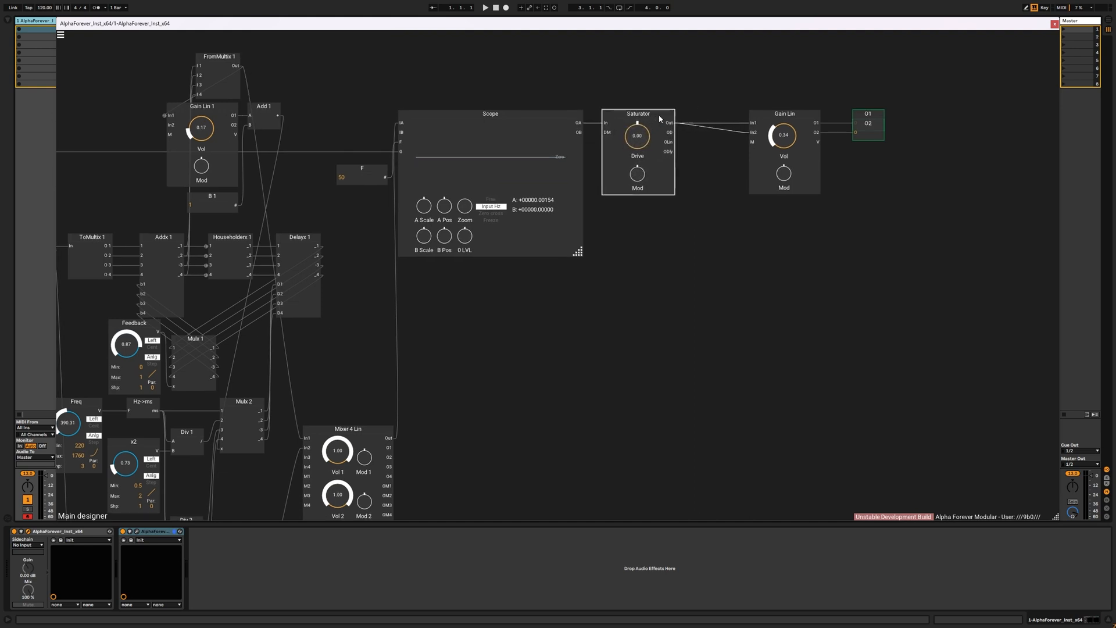
{"action": "left_click_drag", "start_coordinate": [732, 82], "coordinate": [956, 212]}
{"action": "left_click_drag", "start_coordinate": [792, 115], "coordinate": [738, 119]}
{"action": "left_click", "coordinate": [690, 274]}
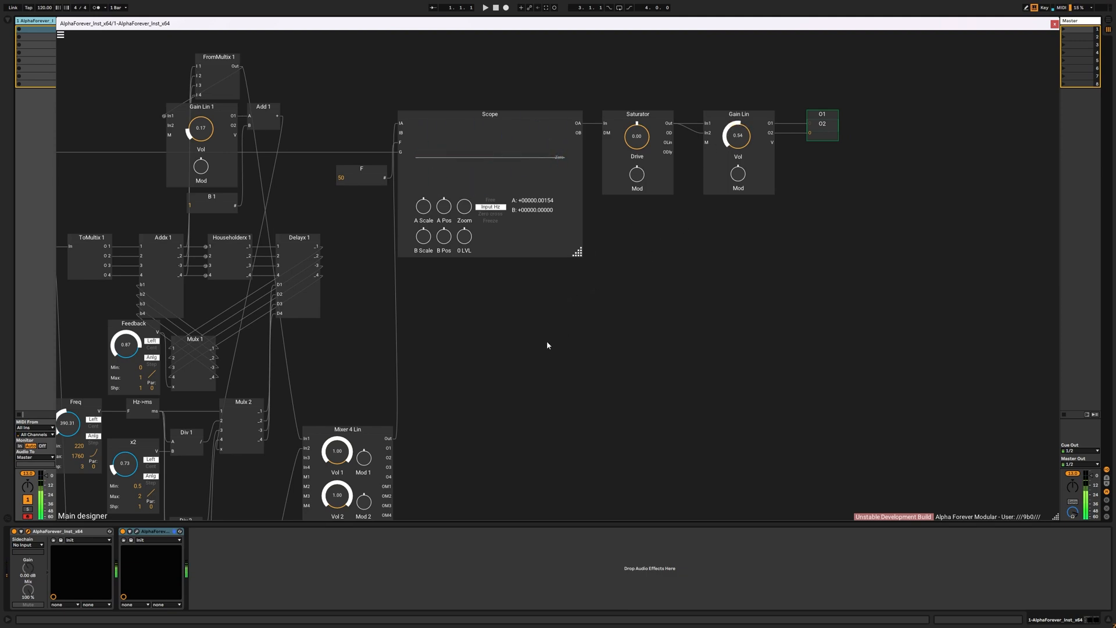
Step: Set Gain Lin 1's volume to 0.16 and the Filter SVF Modulated cutoff to 62.10
{"action": "left_click_drag", "start_coordinate": [549, 344], "coordinate": [930, 356]}
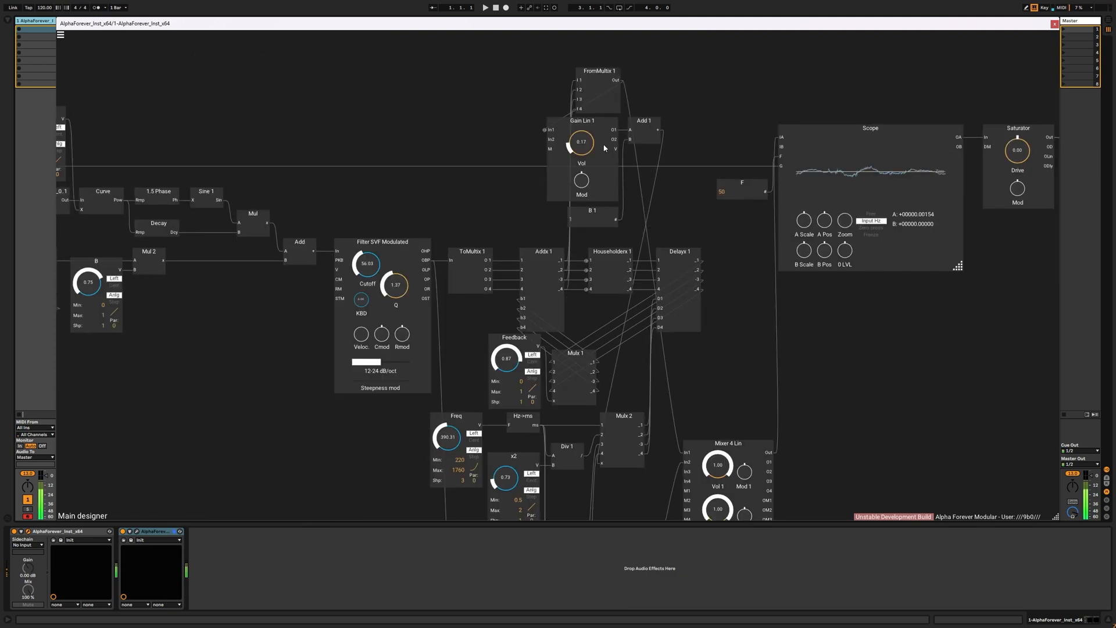
{"action": "left_click_drag", "start_coordinate": [580, 139], "coordinate": [581, 136]}
{"action": "left_click_drag", "start_coordinate": [367, 270], "coordinate": [367, 268]}
{"action": "left_click_drag", "start_coordinate": [583, 139], "coordinate": [582, 144]}
Step: Set the B knob after the Env Follower to 0.99, lower Hardness to 0.27 and retune the Frequency knob
{"action": "left_click_drag", "start_coordinate": [320, 154], "coordinate": [636, 142]}
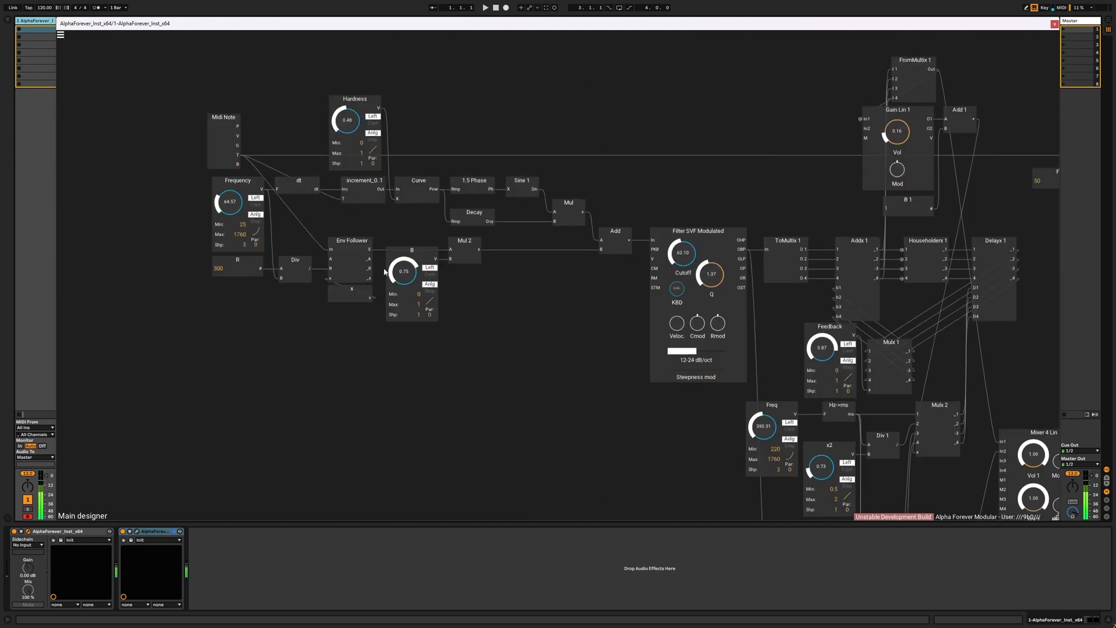
{"action": "mouse_move", "coordinate": [403, 268]}
{"action": "left_mouse_down"}
{"action": "mouse_move", "coordinate": [404, 296]}
{"action": "mouse_move", "coordinate": [404, 255]}
{"action": "left_mouse_up"}
{"action": "left_click_drag", "start_coordinate": [224, 193], "coordinate": [227, 200]}
{"action": "left_click_drag", "start_coordinate": [345, 131], "coordinate": [345, 146]}
Step: Lower the Freq 1 knob of the copied delay network to 228.25
{"action": "scroll", "coordinate": [747, 186], "scroll_direction": "down", "scroll_amount": 3}
{"action": "scroll", "coordinate": [749, 186], "scroll_direction": "up", "scroll_amount": 1}
{"action": "left_click_drag", "start_coordinate": [779, 179], "coordinate": [554, 139]}
{"action": "scroll", "coordinate": [554, 138], "scroll_direction": "down", "scroll_amount": 2}
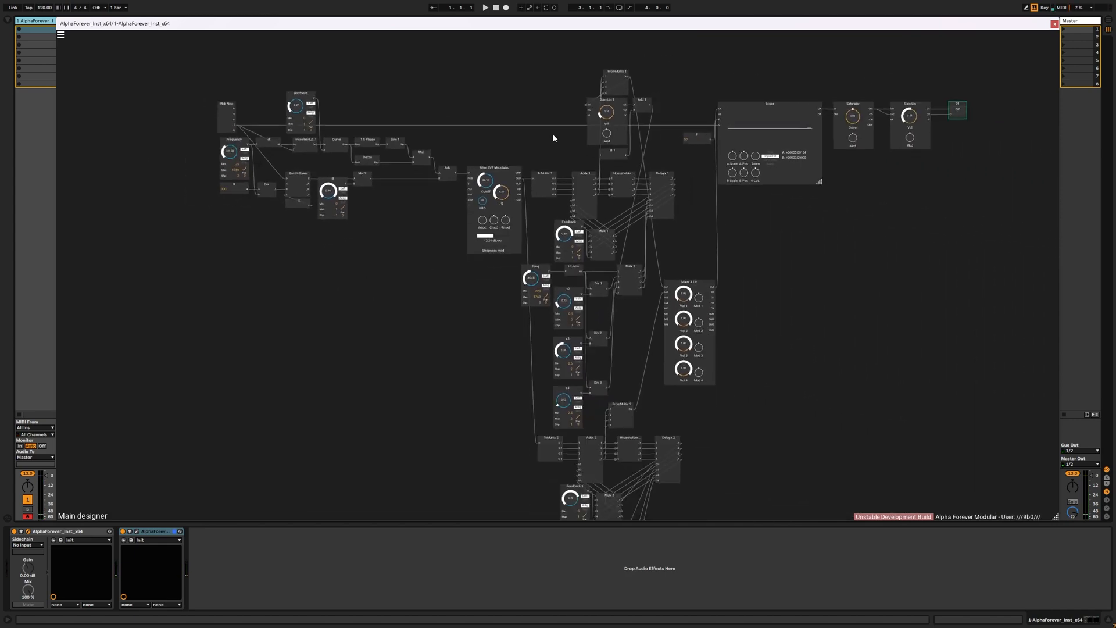
{"action": "left_click_drag", "start_coordinate": [908, 381], "coordinate": [903, 273]}
{"action": "scroll", "coordinate": [903, 276], "scroll_direction": "down", "scroll_amount": 2}
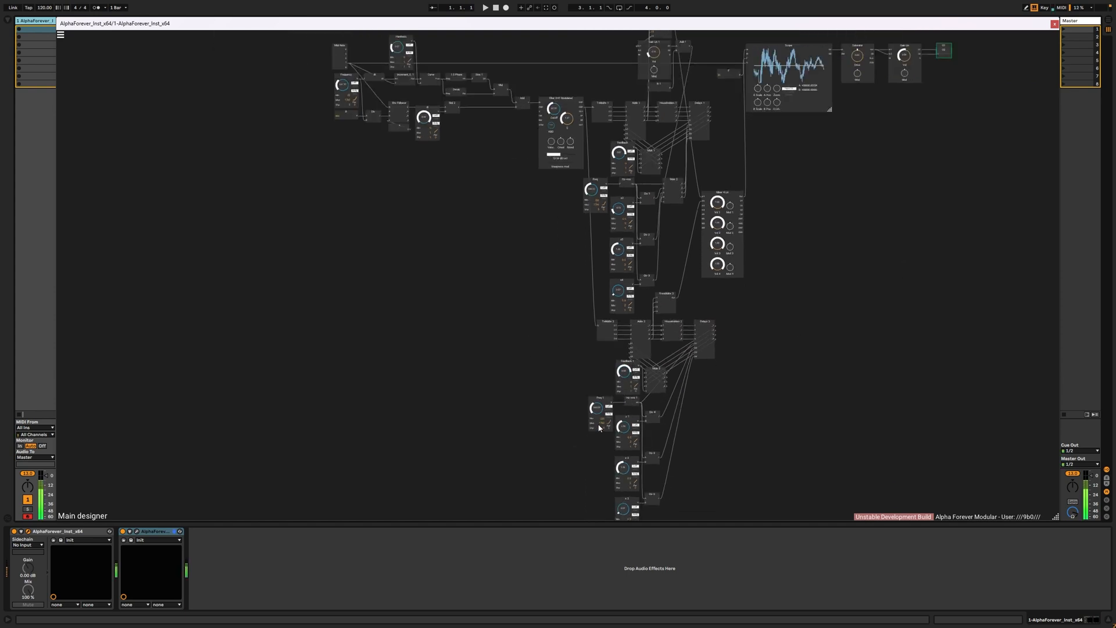
{"action": "left_click_drag", "start_coordinate": [599, 432], "coordinate": [599, 439]}
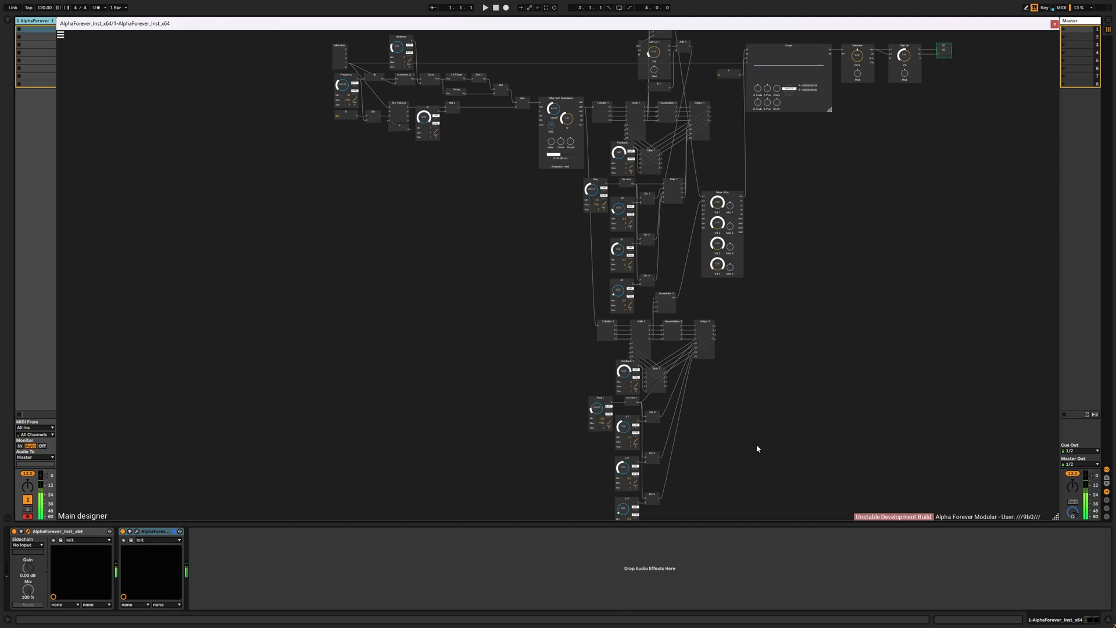
Step: Set the copied network's x 2 knob to 0.81 and x 1 to 0.94, and retune its x 3 knob
{"action": "left_click_drag", "start_coordinate": [698, 468], "coordinate": [718, 356]}
{"action": "scroll", "coordinate": [719, 356], "scroll_direction": "up", "scroll_amount": 4}
{"action": "left_click_drag", "start_coordinate": [610, 371], "coordinate": [612, 381]}
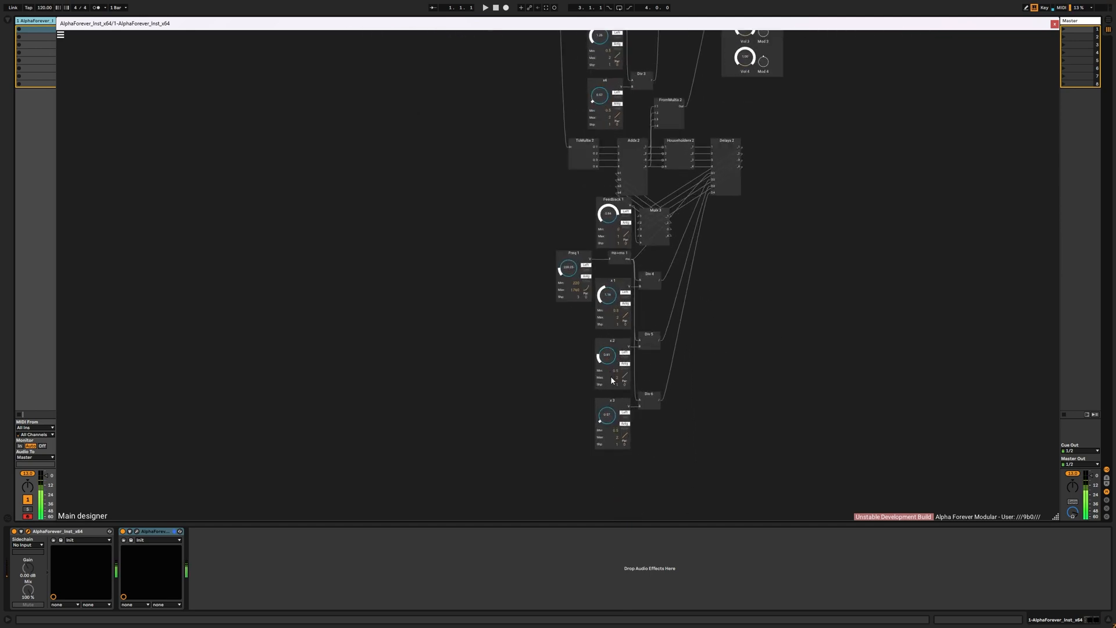
{"action": "left_click_drag", "start_coordinate": [608, 419], "coordinate": [609, 421]}
{"action": "left_click_drag", "start_coordinate": [613, 300], "coordinate": [616, 316]}
Step: Remove the Householder between Addx 1 and Delayx 1, wire Addx 1 directly into Delayx 1, and paste a Householder after Delayx 1
{"action": "scroll", "coordinate": [787, 217], "scroll_direction": "up", "scroll_amount": 1}
{"action": "scroll", "coordinate": [785, 217], "scroll_direction": "up", "scroll_amount": 10}
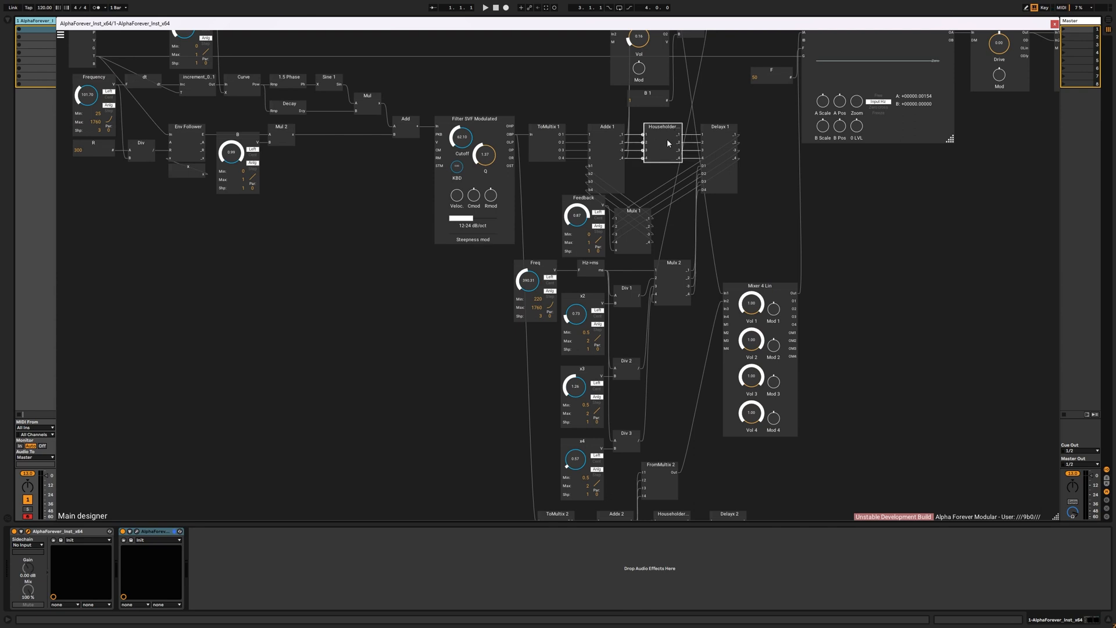
{"action": "key", "text": "Delete"}
{"action": "left_click_drag", "start_coordinate": [621, 135], "coordinate": [745, 142]}
{"action": "left_click", "coordinate": [720, 127]}
{"action": "left_click", "coordinate": [722, 129]}
{"action": "key", "text": "ctrl+v"}
Step: Wire the pasted Householder's four outputs into Mulx 1, and left-align Mulx 1 with Mulx 2
{"action": "scroll", "coordinate": [703, 133], "scroll_direction": "up", "scroll_amount": 4}
{"action": "scroll", "coordinate": [698, 133], "scroll_direction": "up", "scroll_amount": 1}
{"action": "left_click_drag", "start_coordinate": [804, 131], "coordinate": [635, 303]}
{"action": "left_click_drag", "start_coordinate": [578, 282], "coordinate": [724, 505]}
{"action": "key", "text": "l"}
{"action": "left_click_drag", "start_coordinate": [785, 355], "coordinate": [782, 318]}
{"action": "scroll", "coordinate": [783, 317], "scroll_direction": "down", "scroll_amount": 3}
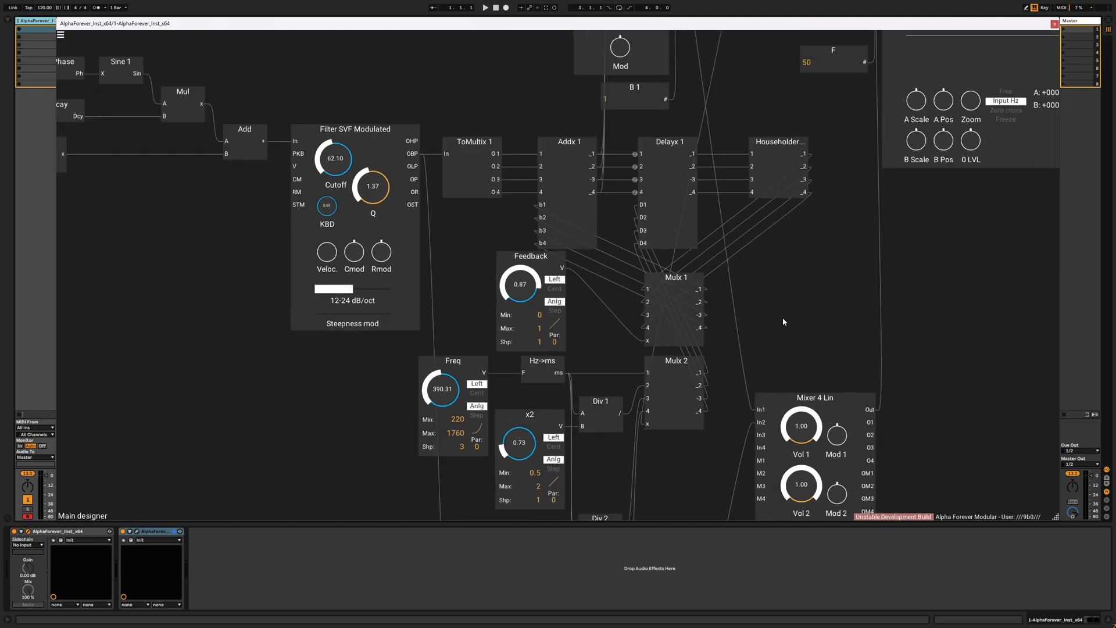
Step: Delete the Householder between Addx 2 and Delayx 2, wire Addx 2's outputs directly into Delayx 2 and move Delayx 2 next to Addx 2
{"action": "left_click_drag", "start_coordinate": [917, 326], "coordinate": [879, 129]}
{"action": "left_click_drag", "start_coordinate": [910, 349], "coordinate": [875, 50]}
{"action": "left_click", "coordinate": [605, 231]}
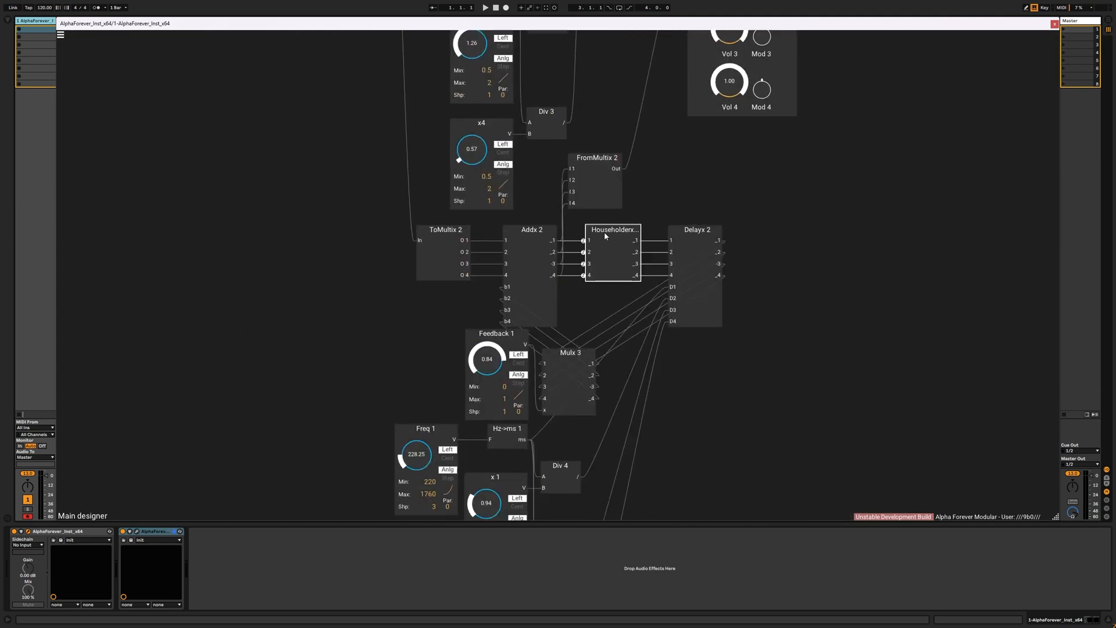
{"action": "key", "text": "Delete"}
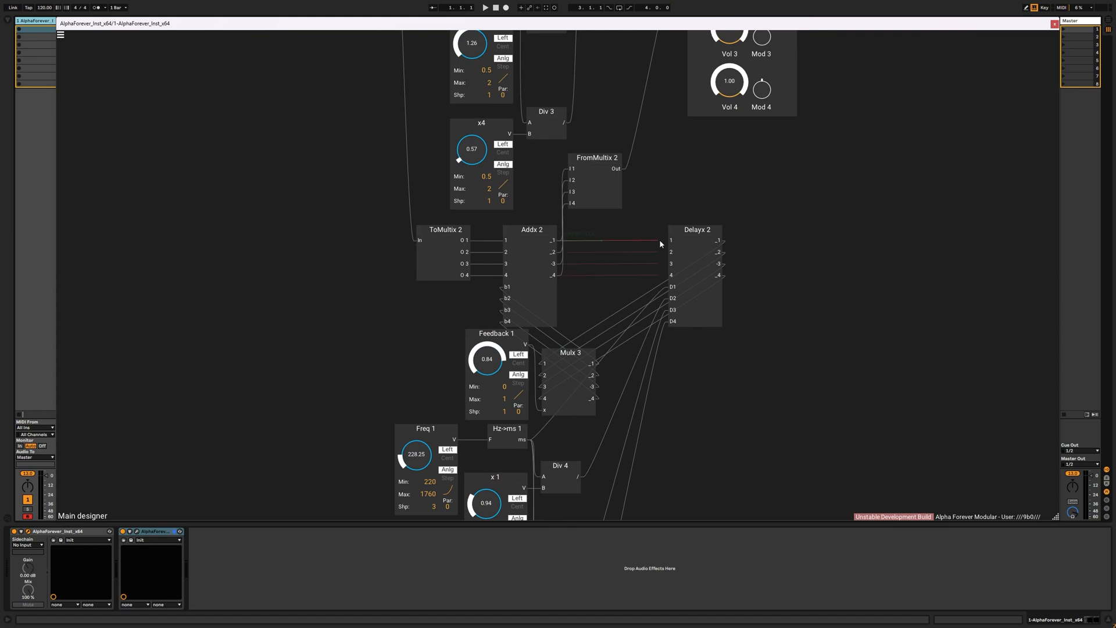
{"action": "left_click_drag", "start_coordinate": [659, 241], "coordinate": [611, 232]}
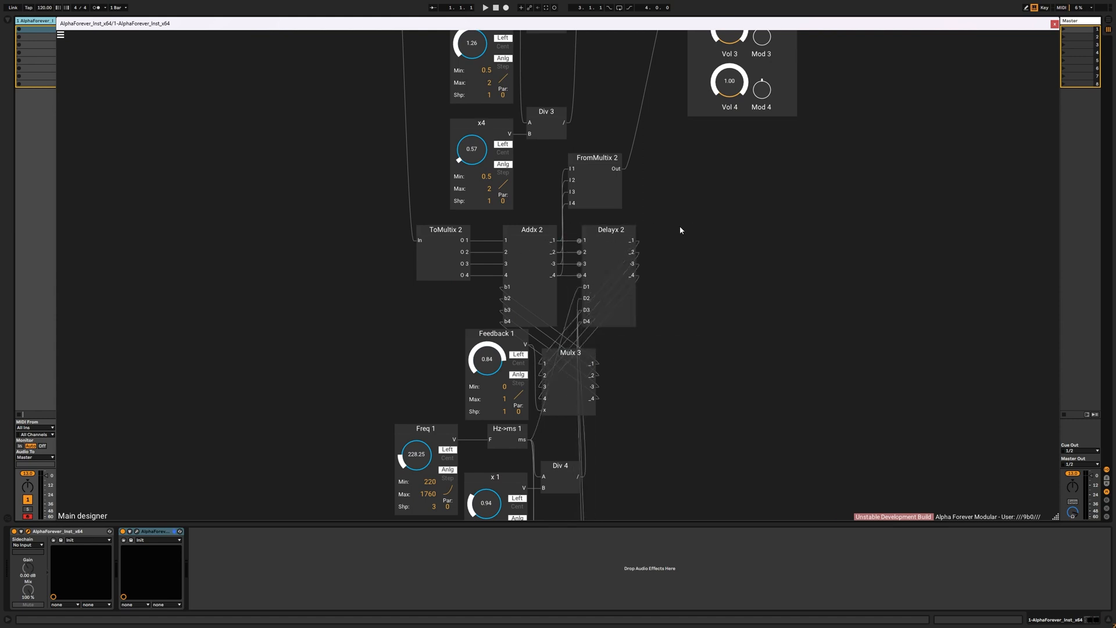
Step: Paste a Householder after Delayx 2, route Delayx 2 through it into Mulx 3, and align Mulx 3 beneath Delayx 2
{"action": "key", "text": "ctrl+v"}
{"action": "left_click_drag", "start_coordinate": [681, 240], "coordinate": [641, 352]}
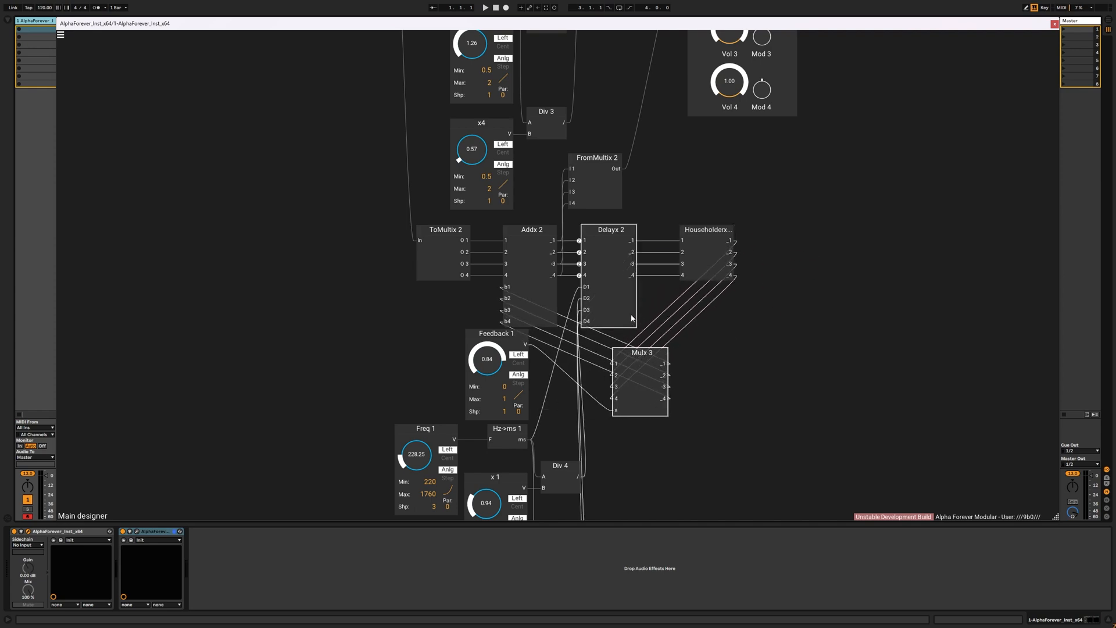
{"action": "key", "text": "a"}
{"action": "left_click", "coordinate": [729, 345]}
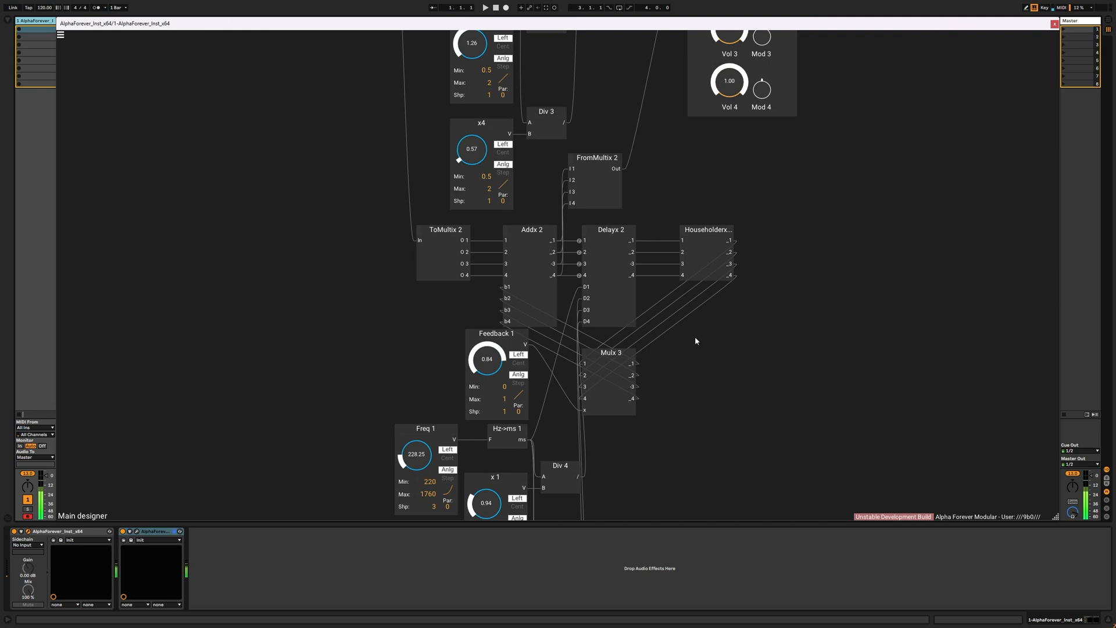
Step: Set the copied network's Freq 1 to 222.66, x 1 to 0.70, x 2 to 1.08 and x 3 to 1.39, and retune Feedback 1
{"action": "scroll", "coordinate": [694, 333], "scroll_direction": "down", "scroll_amount": 2}
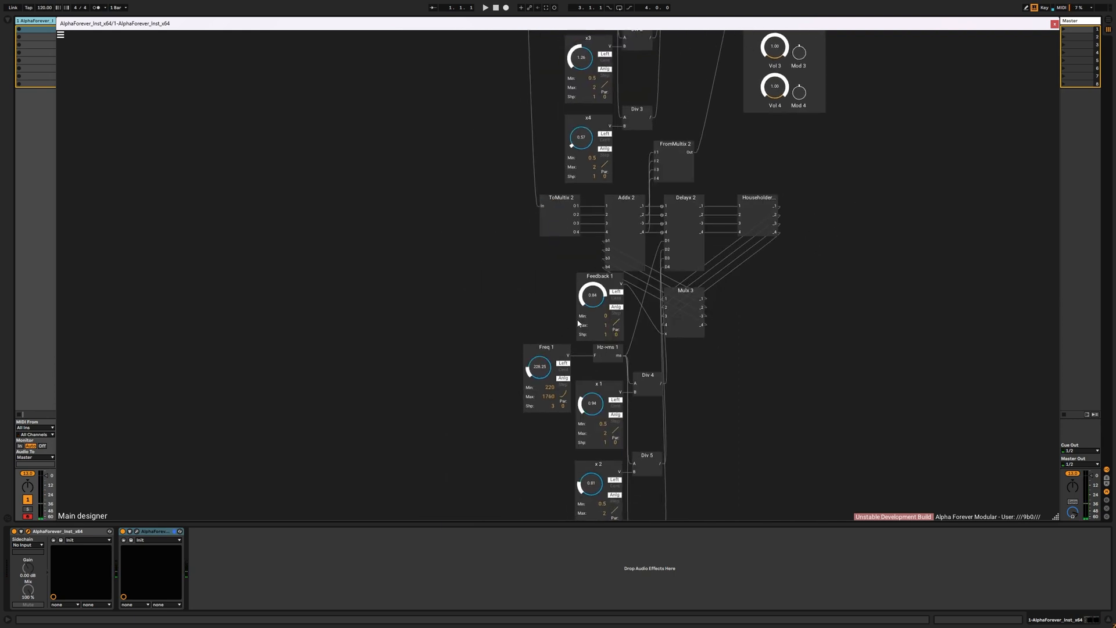
{"action": "left_click_drag", "start_coordinate": [545, 378], "coordinate": [547, 374]}
{"action": "left_click_drag", "start_coordinate": [597, 409], "coordinate": [597, 417]}
{"action": "left_click_drag", "start_coordinate": [592, 493], "coordinate": [594, 478]}
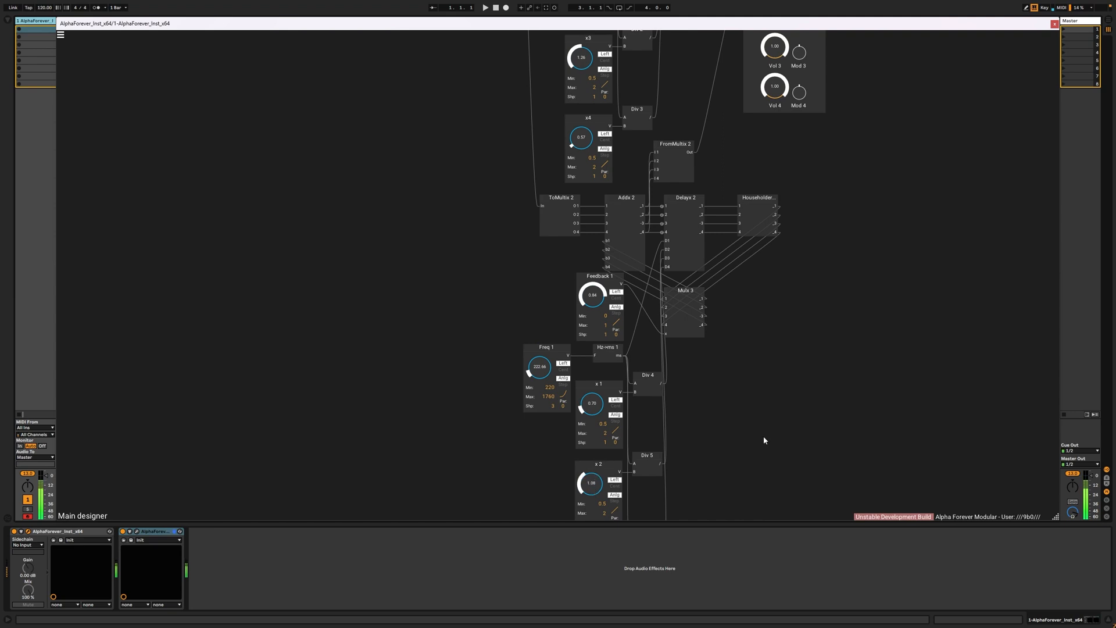
{"action": "scroll", "coordinate": [698, 424], "scroll_direction": "down", "scroll_amount": 5}
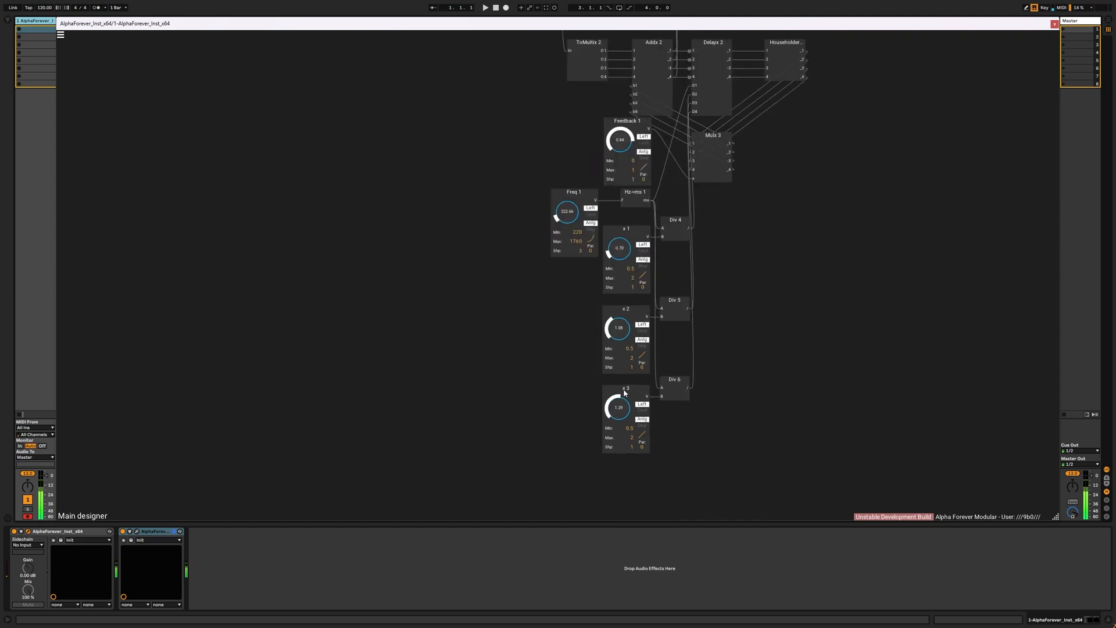
{"action": "scroll", "coordinate": [785, 456], "scroll_direction": "up", "scroll_amount": 6}
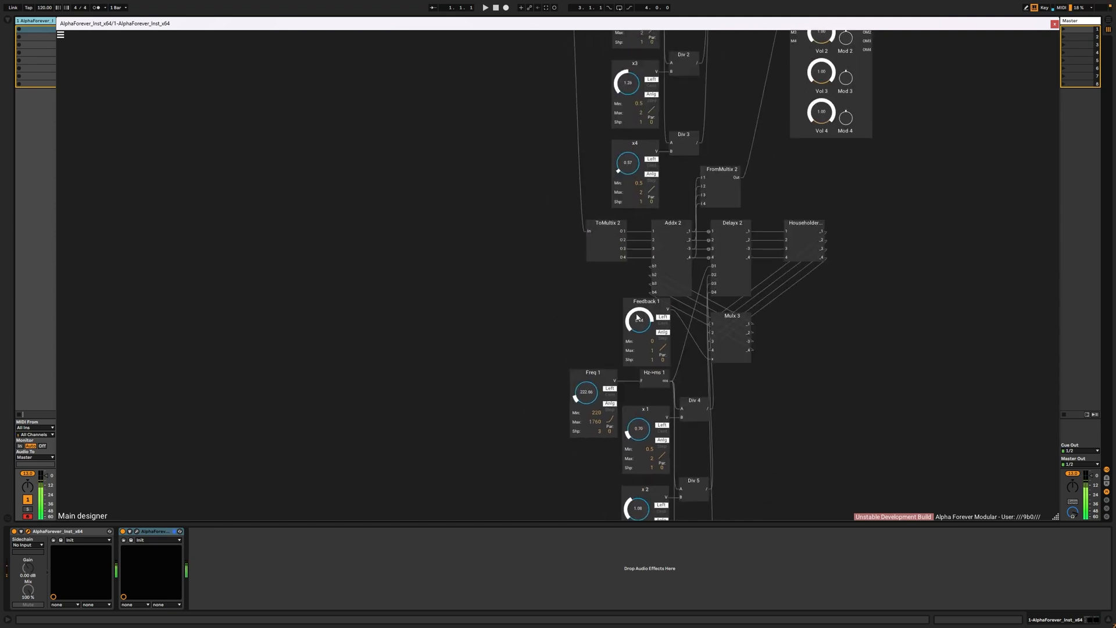
{"action": "left_click_drag", "start_coordinate": [637, 317], "coordinate": [636, 329]}
Step: Move all the voice modules from Midi Note through Add away from the filter to make room before it
{"action": "scroll", "coordinate": [814, 279], "scroll_direction": "up", "scroll_amount": 9}
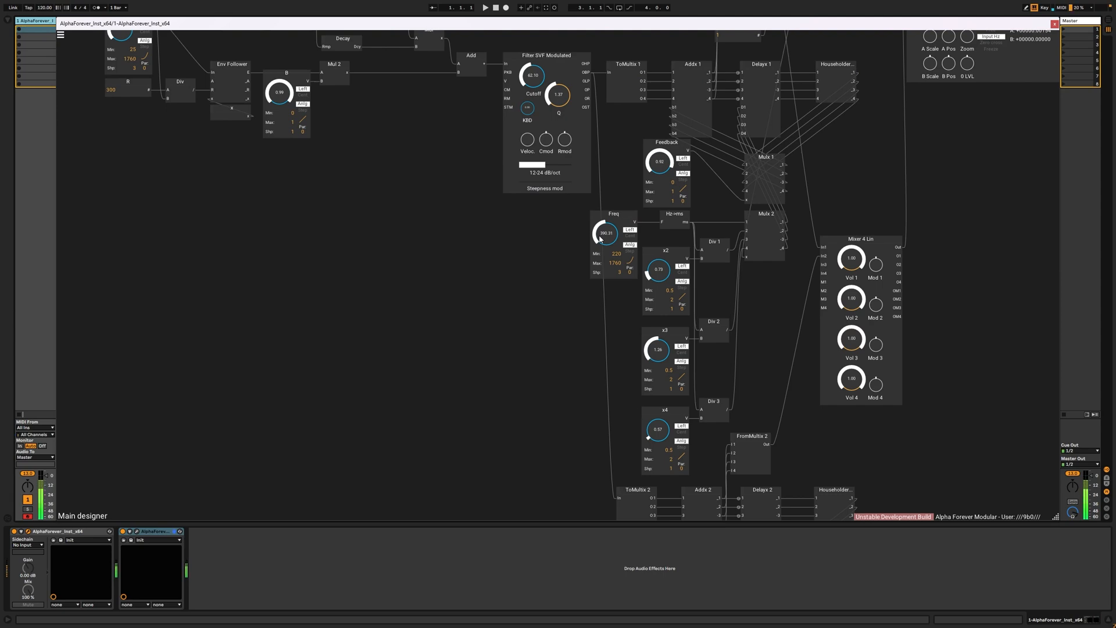
{"action": "left_click_drag", "start_coordinate": [411, 183], "coordinate": [599, 414]}
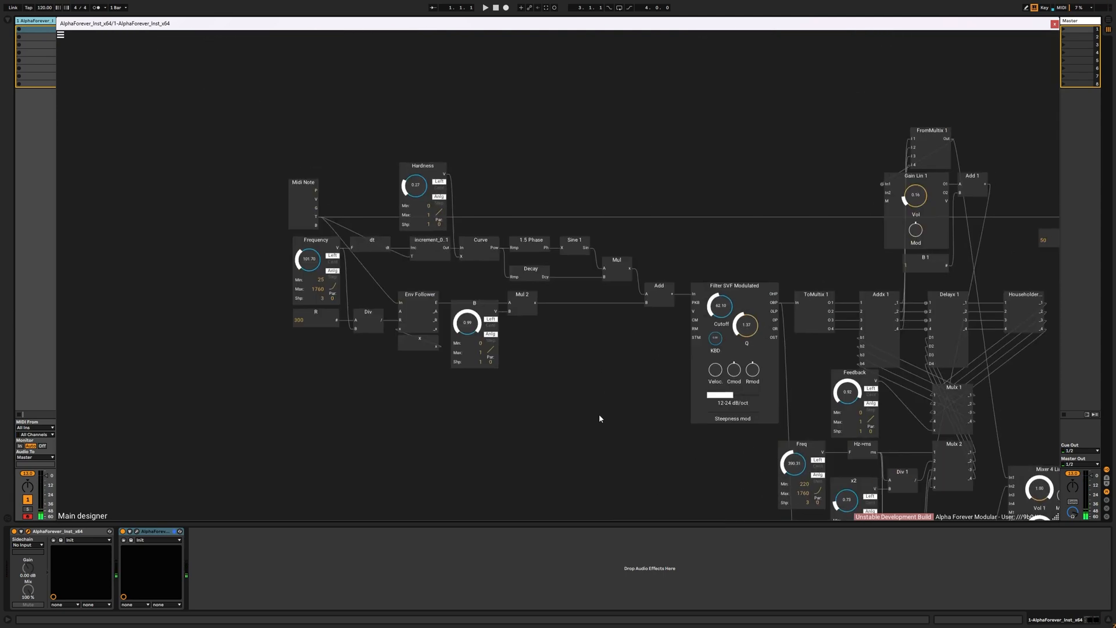
{"action": "left_click_drag", "start_coordinate": [208, 125], "coordinate": [691, 411]}
{"action": "left_click_drag", "start_coordinate": [664, 289], "coordinate": [601, 289]}
{"action": "left_click", "coordinate": [651, 265]}
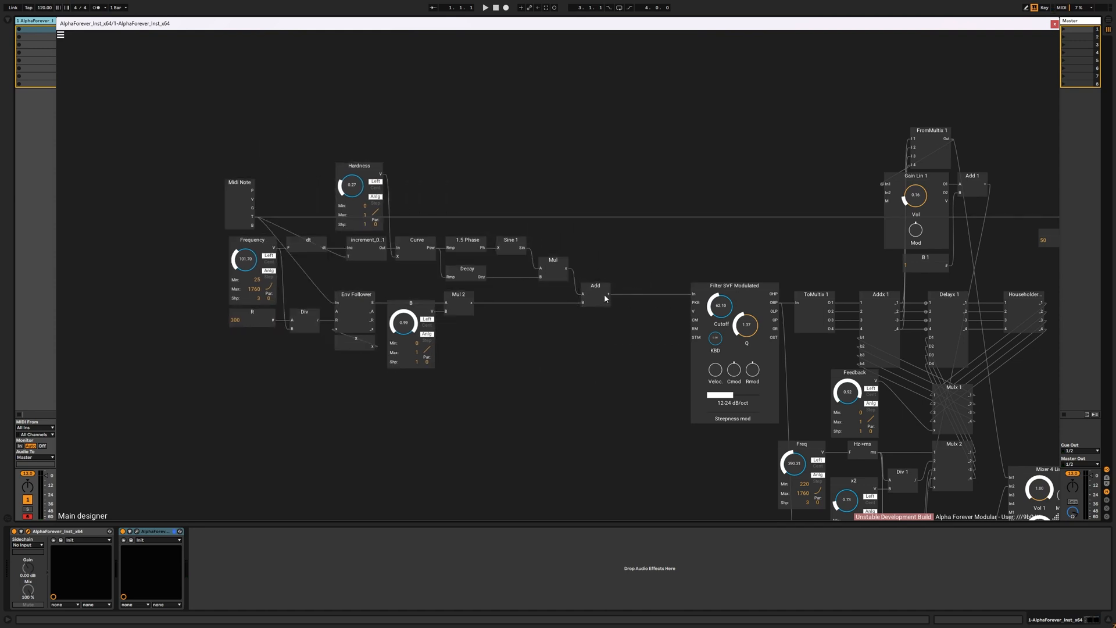
Step: Insert a Mul between Add and Filter SVF Modulated, and wire Midi Note's V output to its B input
{"action": "double_click", "coordinate": [608, 291]}
{"action": "type", "text": "mu"}
{"action": "left_click", "coordinate": [688, 304]}
{"action": "left_click_drag", "start_coordinate": [668, 287], "coordinate": [640, 287]}
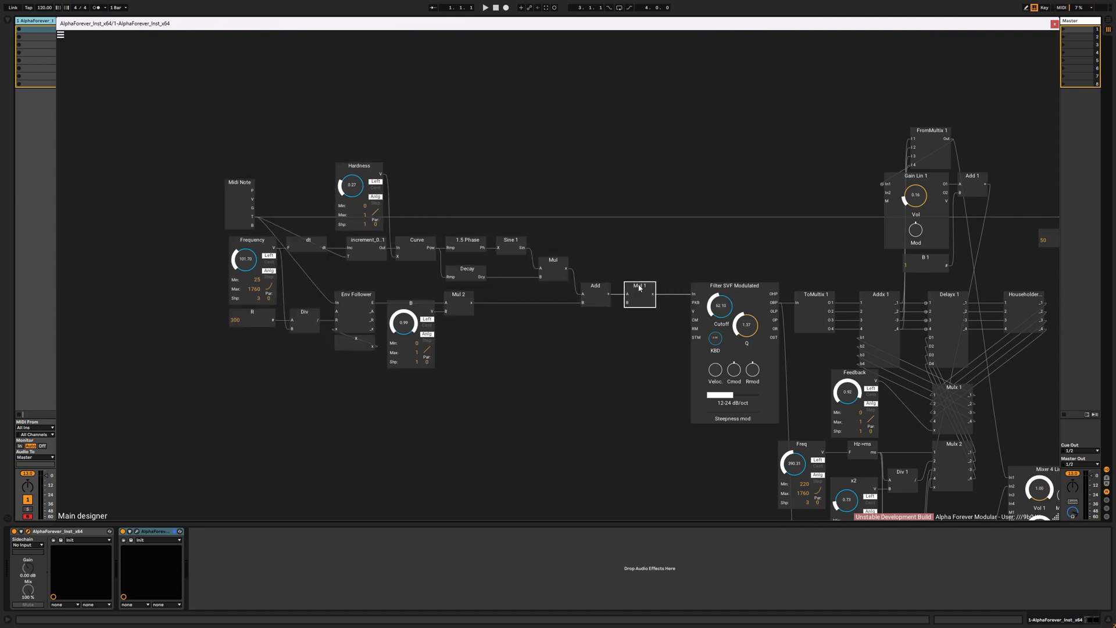
{"action": "left_click_drag", "start_coordinate": [253, 199], "coordinate": [628, 303]}
Step: Examine the collection of multichannel modules beside the patch and the overall layout of both delay networks
{"action": "scroll", "coordinate": [634, 231], "scroll_direction": "down", "scroll_amount": 3}
{"action": "scroll", "coordinate": [635, 227], "scroll_direction": "down", "scroll_amount": 1}
{"action": "left_click_drag", "start_coordinate": [668, 197], "coordinate": [507, 82]}
{"action": "scroll", "coordinate": [519, 125], "scroll_direction": "down", "scroll_amount": 2}
{"action": "scroll", "coordinate": [519, 124], "scroll_direction": "up", "scroll_amount": 1}
{"action": "scroll", "coordinate": [516, 86], "scroll_direction": "down", "scroll_amount": 2}
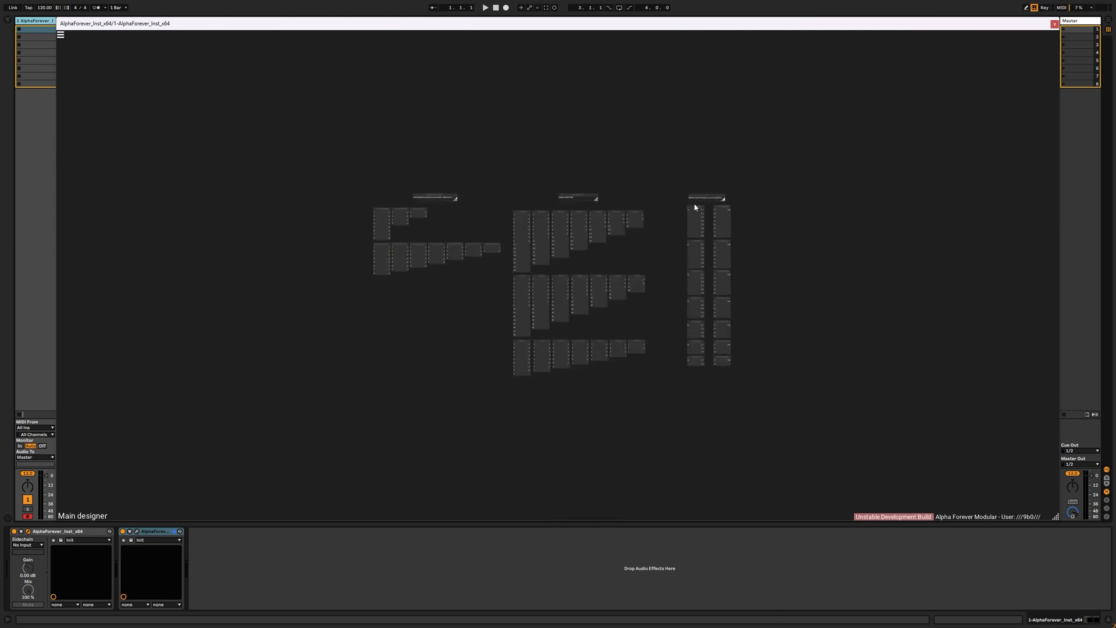
{"action": "left_click_drag", "start_coordinate": [756, 452], "coordinate": [801, 180]}
{"action": "left_click_drag", "start_coordinate": [896, 409], "coordinate": [848, 223]}
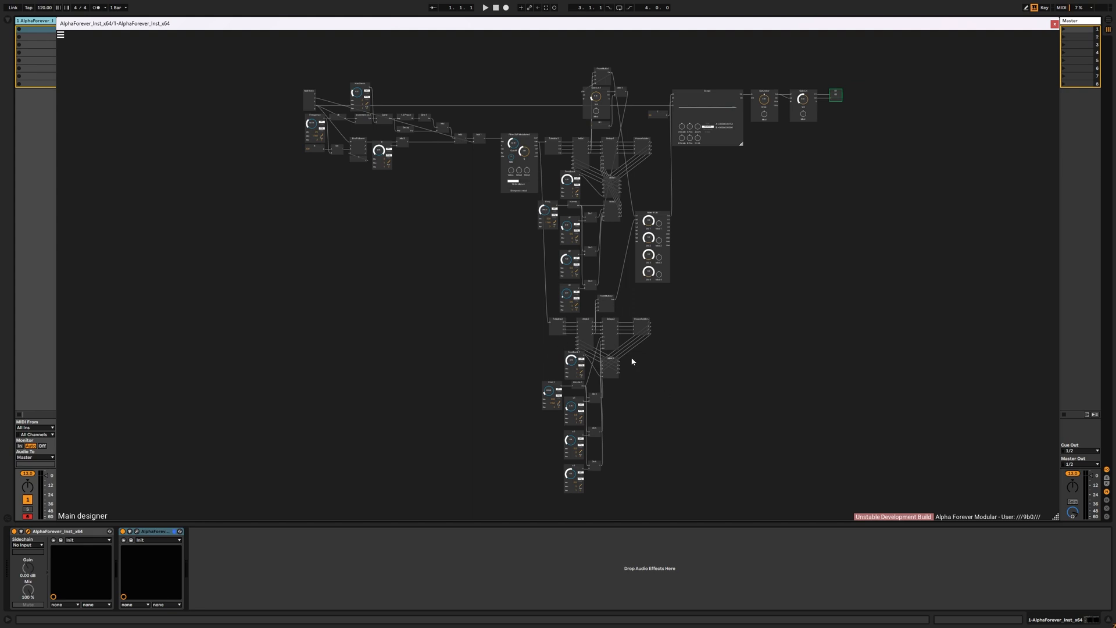
{"action": "scroll", "coordinate": [650, 336], "scroll_direction": "up", "scroll_amount": 5}
{"action": "scroll", "coordinate": [649, 351], "scroll_direction": "down", "scroll_amount": 5}
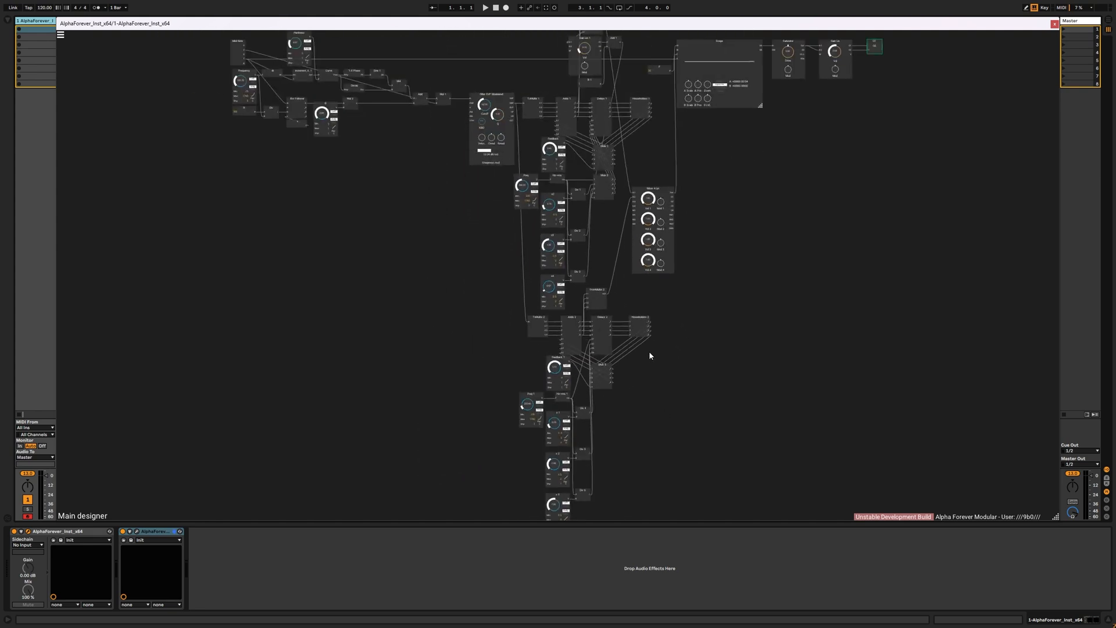
{"action": "left_click_drag", "start_coordinate": [767, 317], "coordinate": [765, 304]}
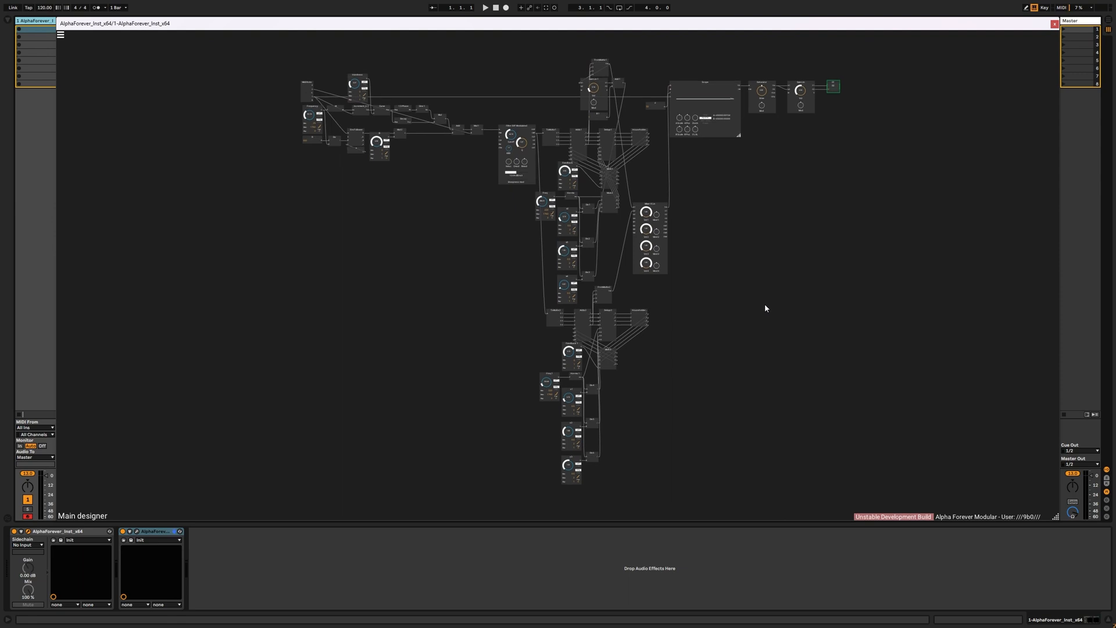